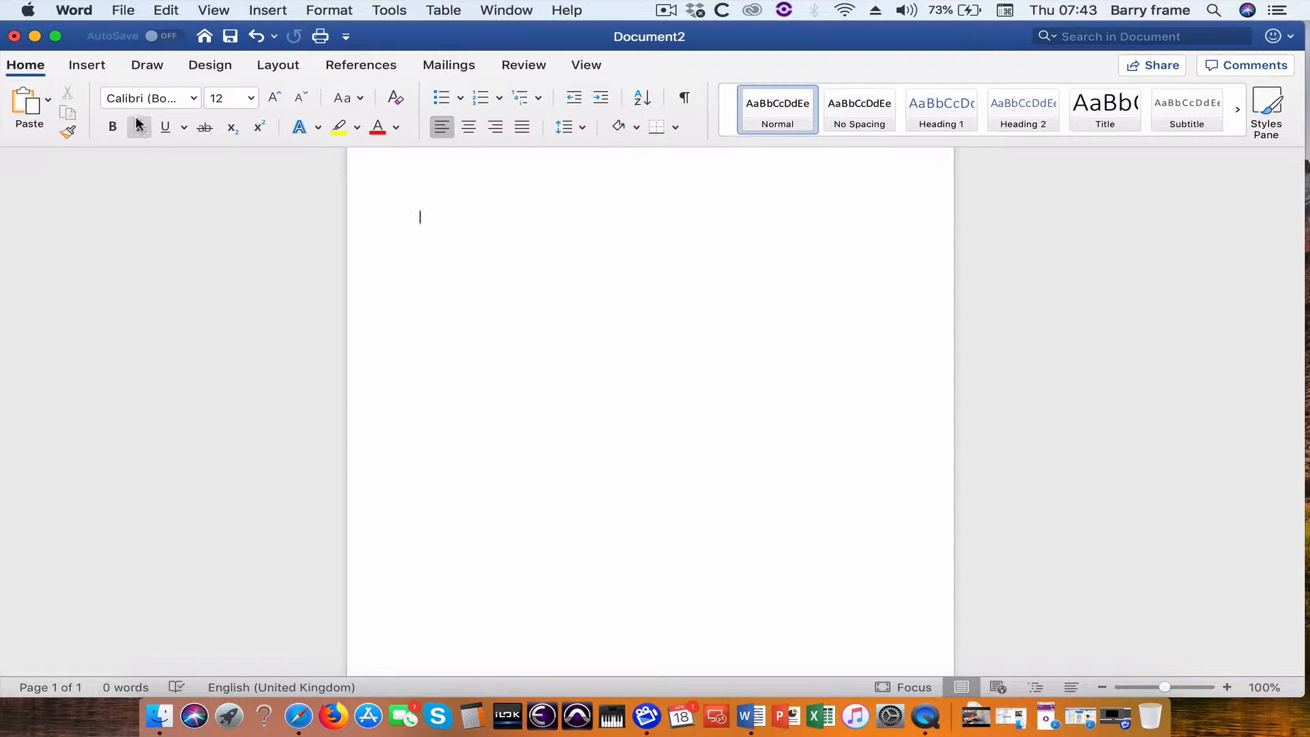
- Draw a four-way arrow callout block arrow about 12.3 cm wide and 11.1 cm high on the blank page
{"action": "left_click", "coordinate": [85, 63]}
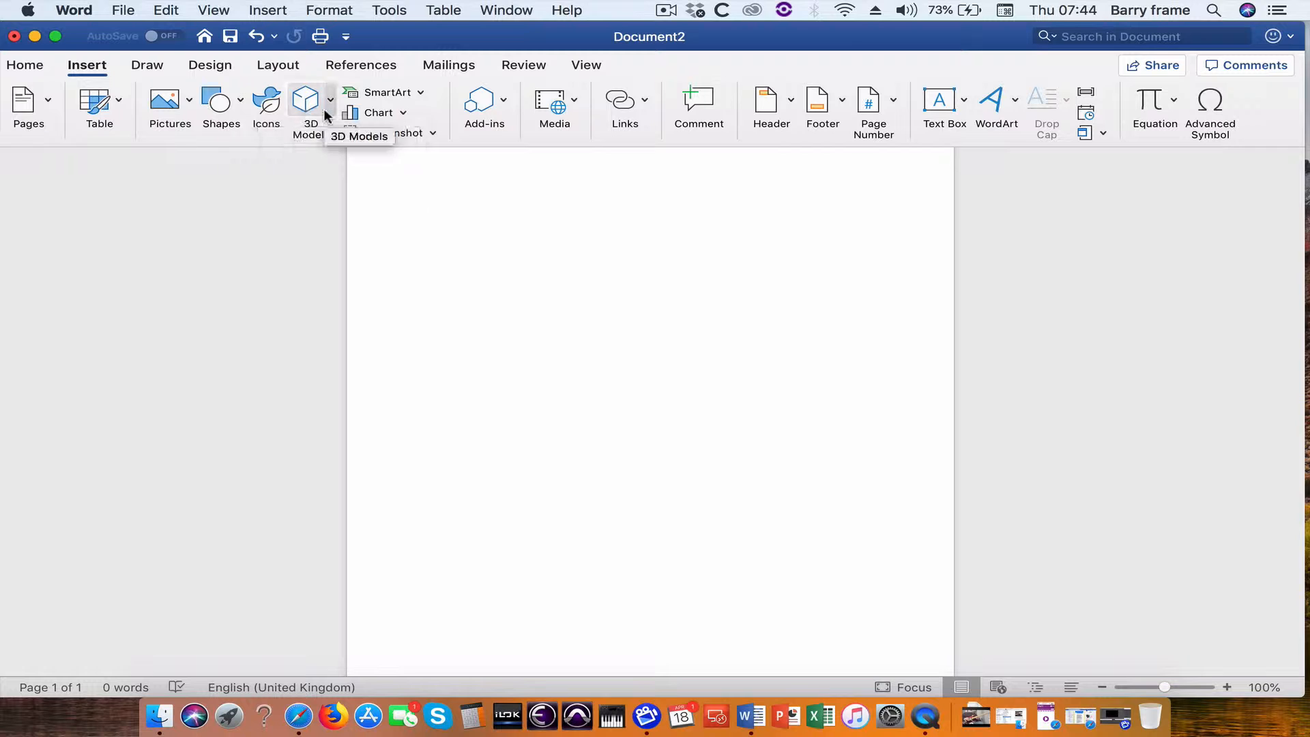
{"action": "left_click", "coordinate": [242, 104]}
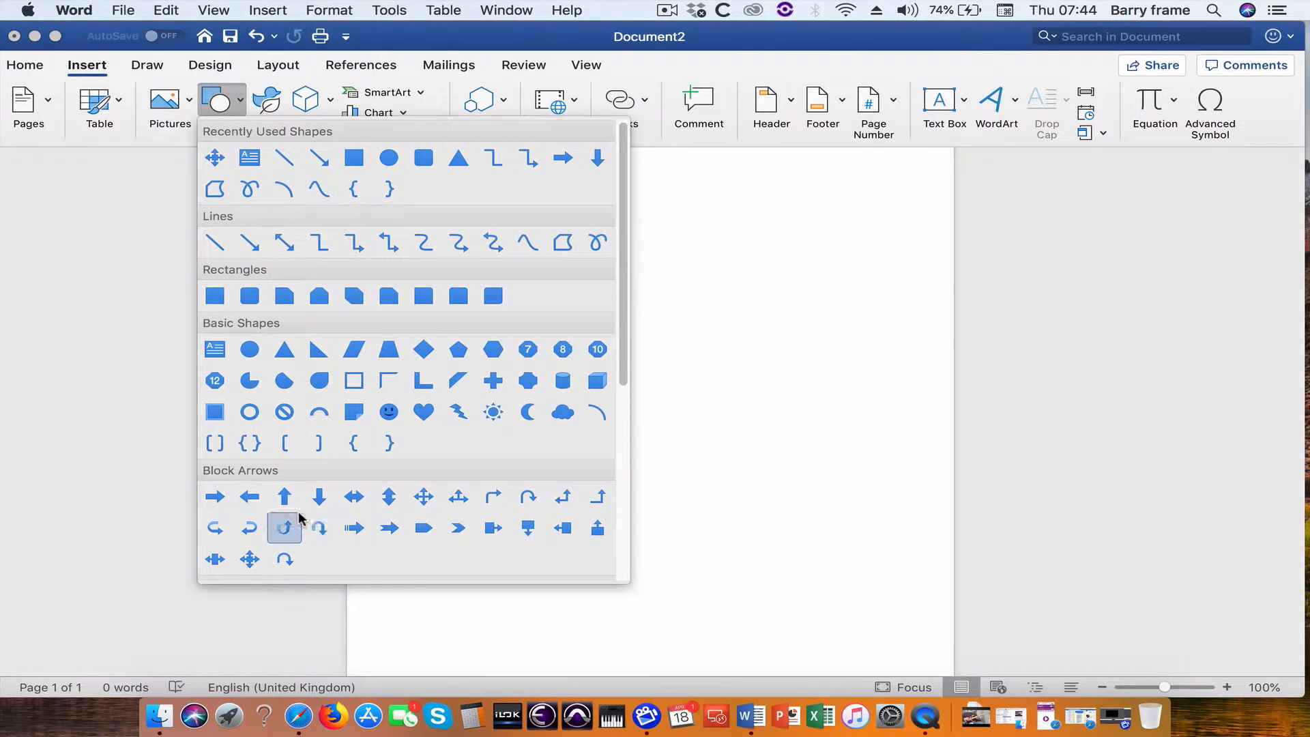
{"action": "left_click", "coordinate": [244, 559]}
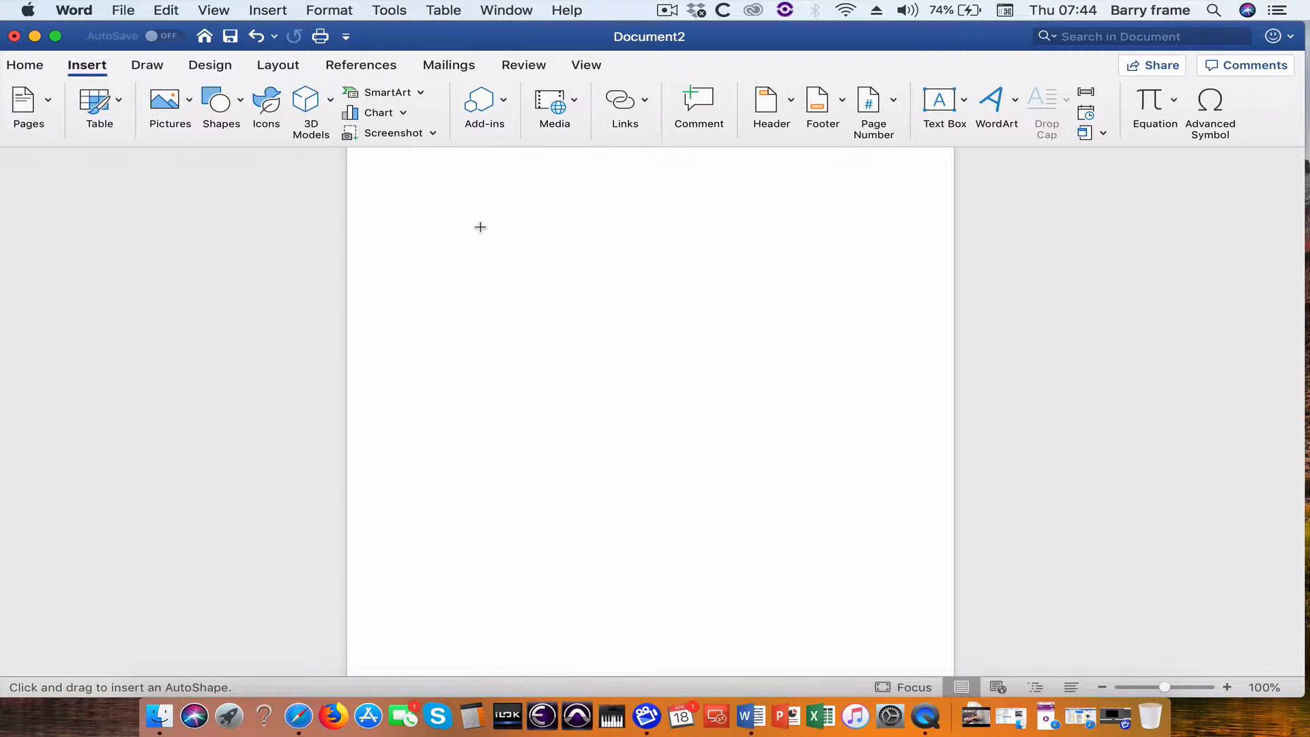
{"action": "left_click_drag", "start_coordinate": [481, 227], "coordinate": [838, 517]}
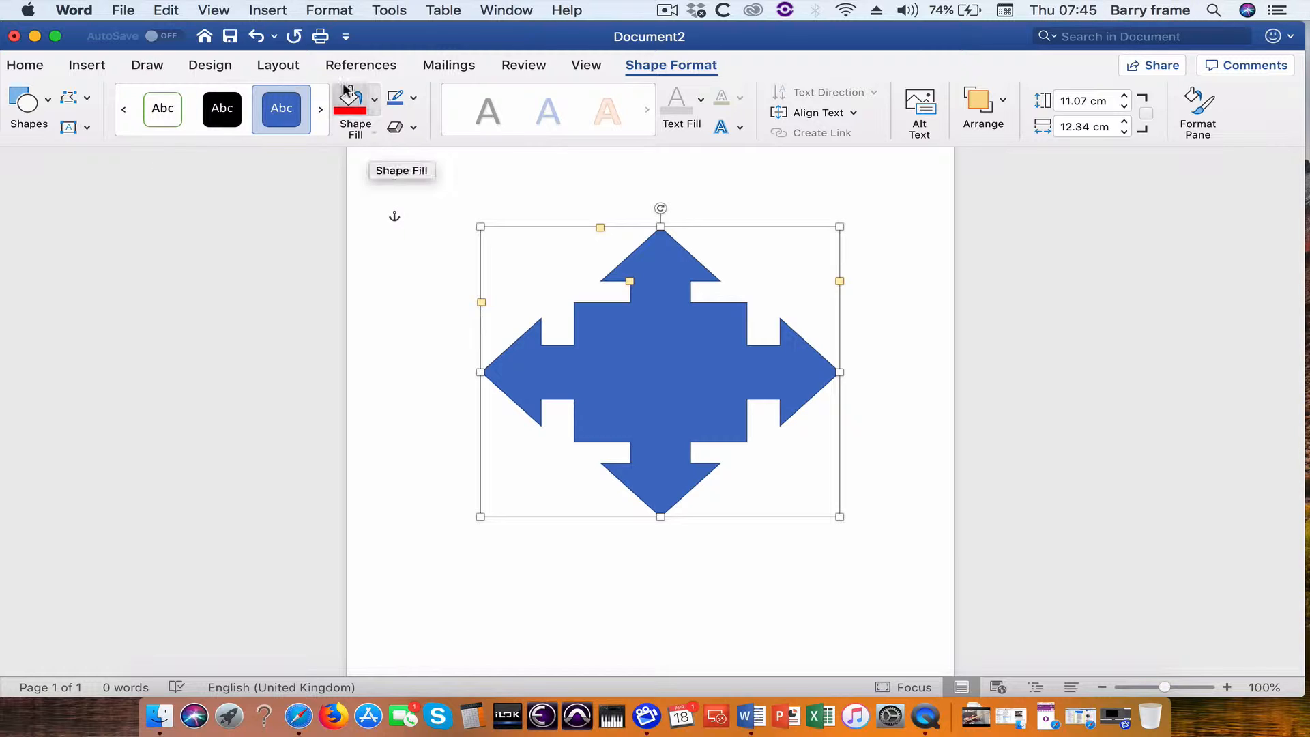
- Fill the arrow shape with a lighter gold theme colour and apply the first dark gradient variation
{"action": "left_click", "coordinate": [374, 105]}
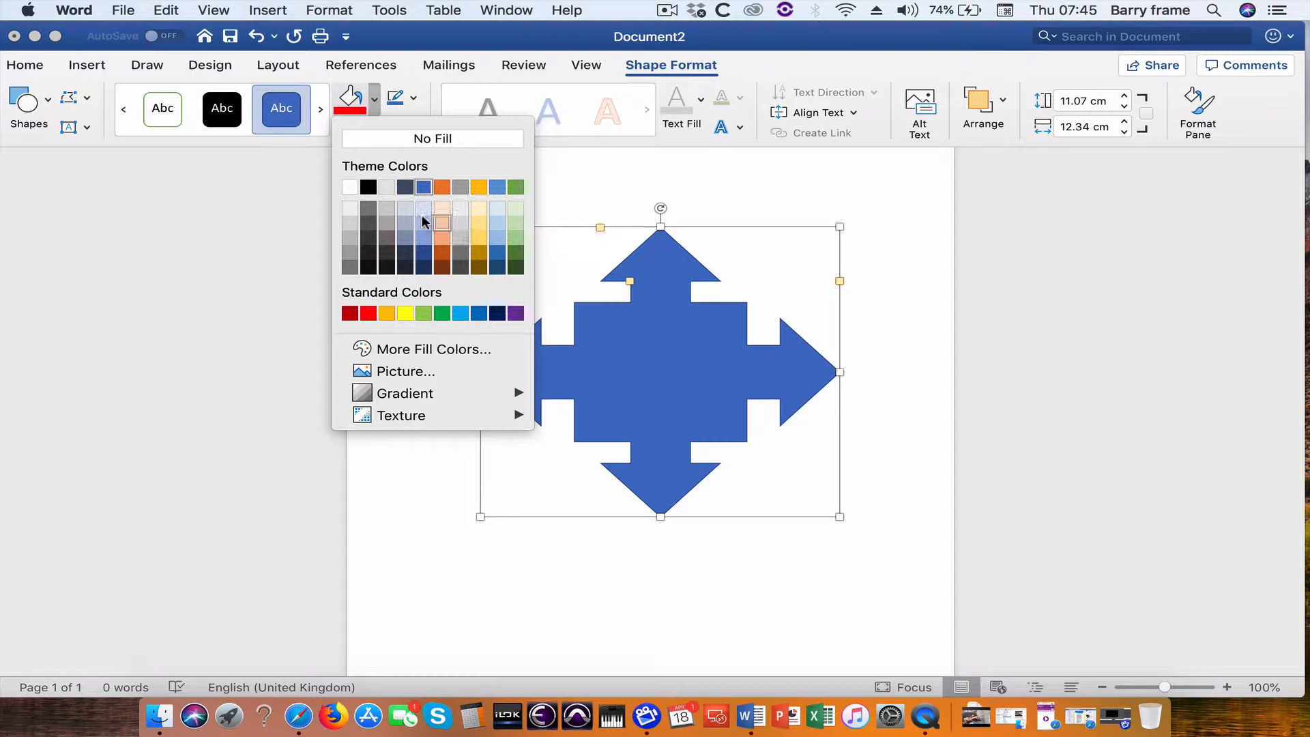
{"action": "left_click", "coordinate": [480, 238]}
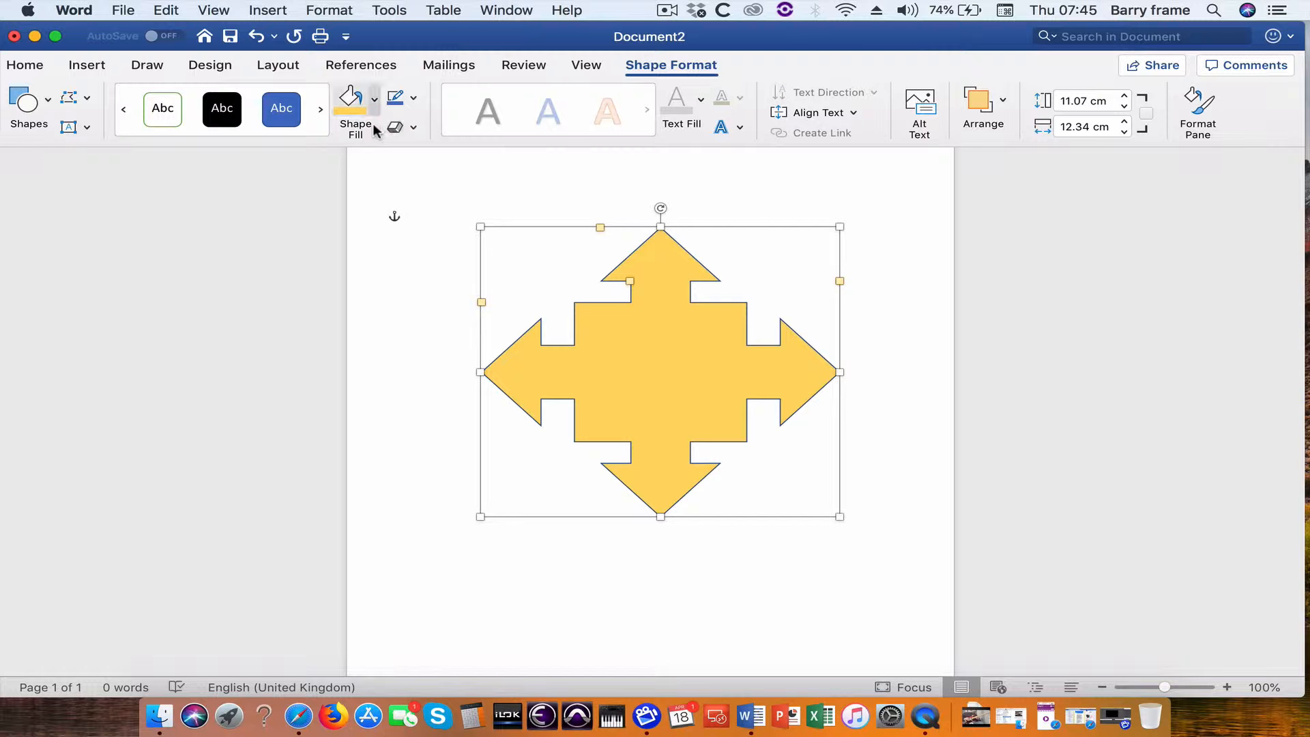
{"action": "left_click", "coordinate": [373, 101]}
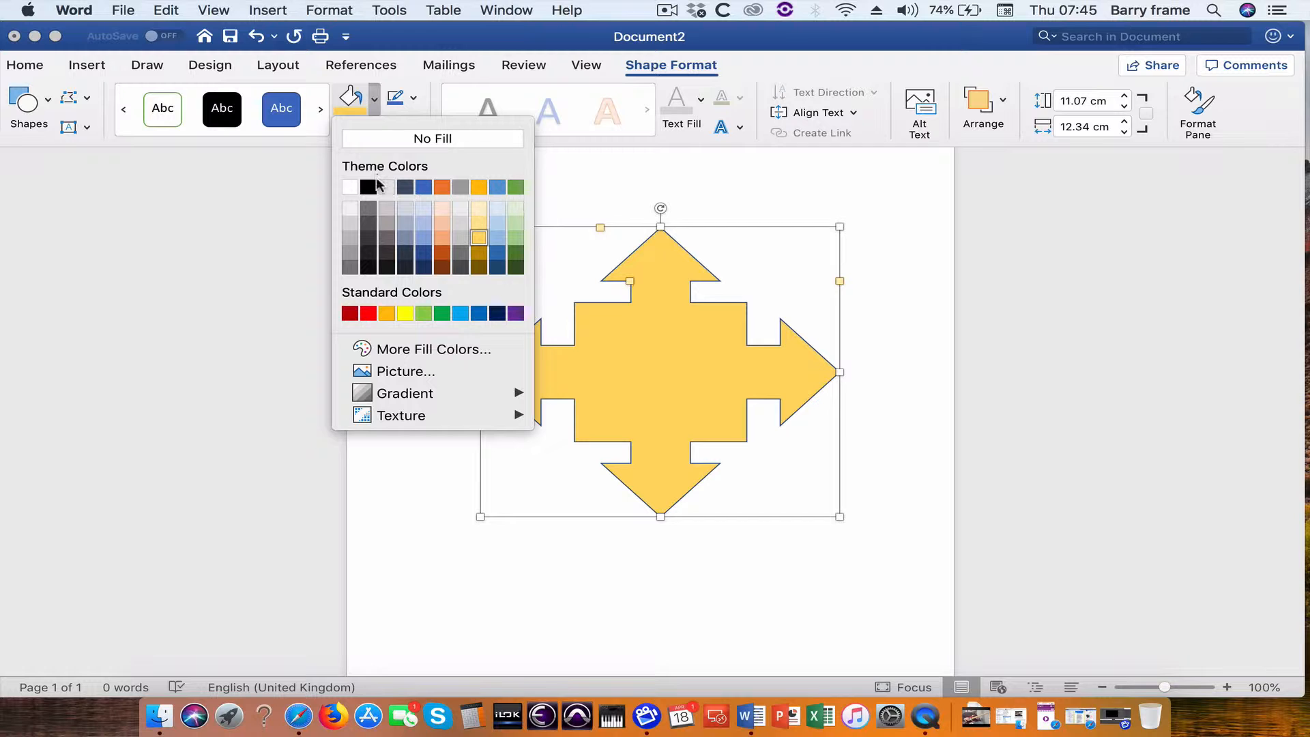
{"action": "mouse_move", "coordinate": [413, 399]}
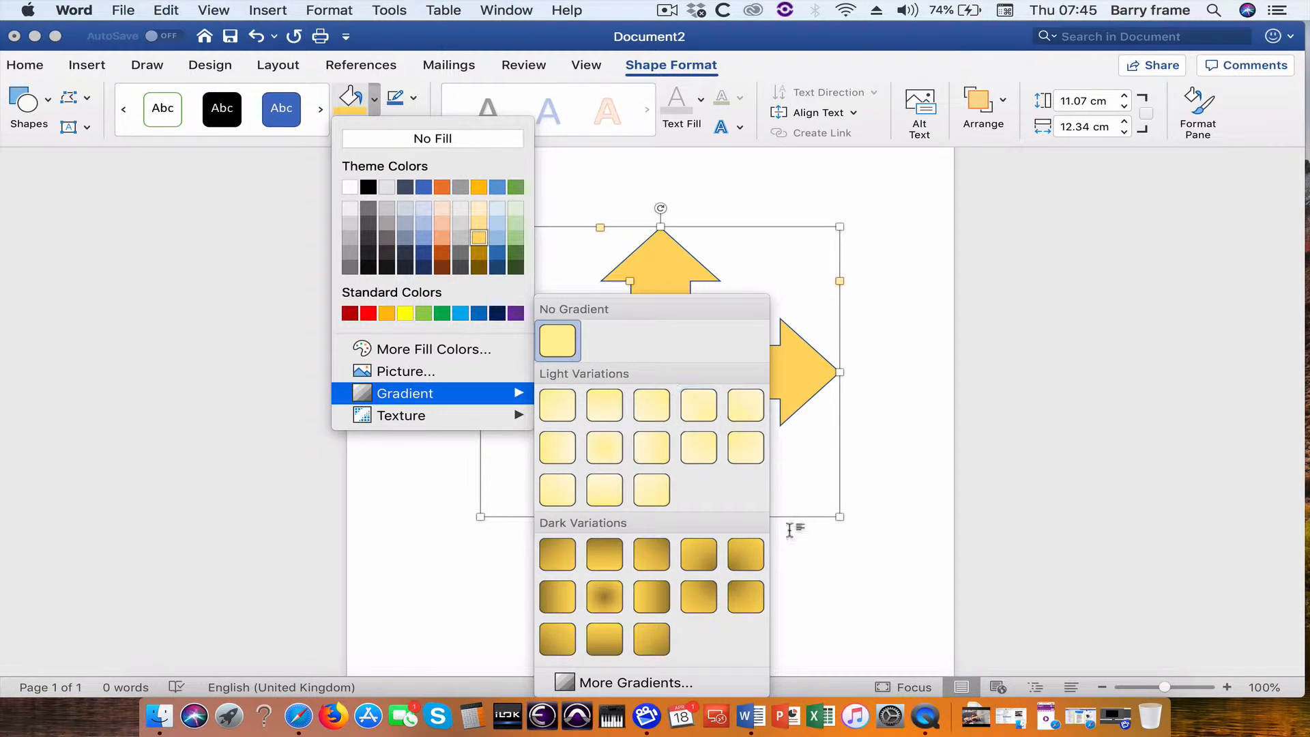
{"action": "left_click", "coordinate": [557, 558]}
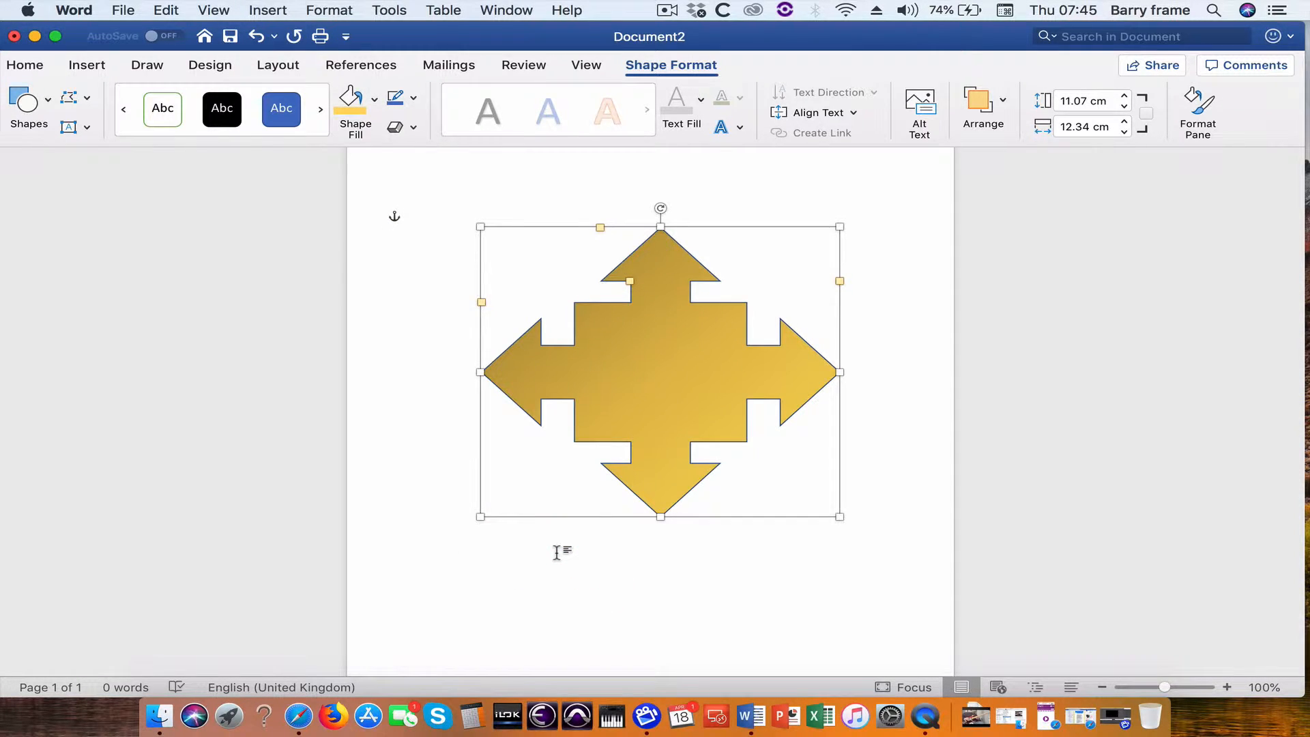
- Fill the arrow shape with the first texture, the beige woven one
{"action": "left_click", "coordinate": [374, 99]}
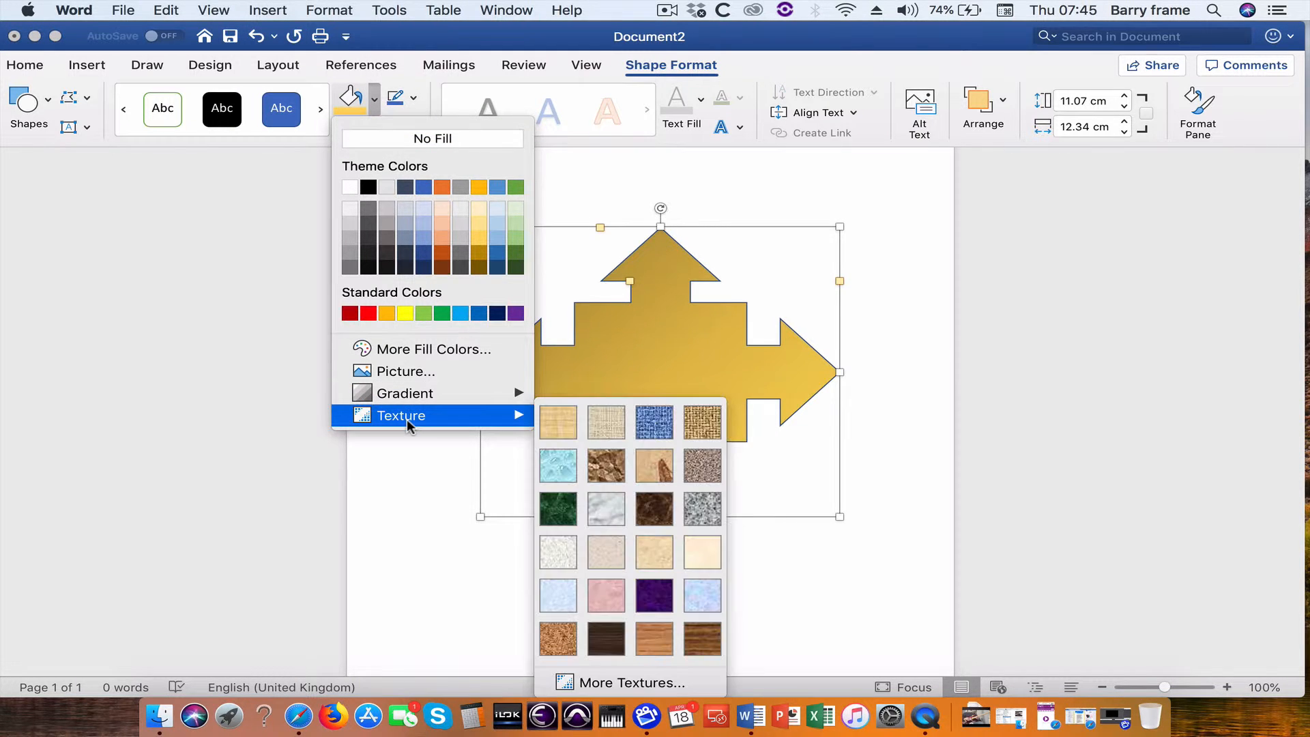
{"action": "left_click", "coordinate": [556, 418]}
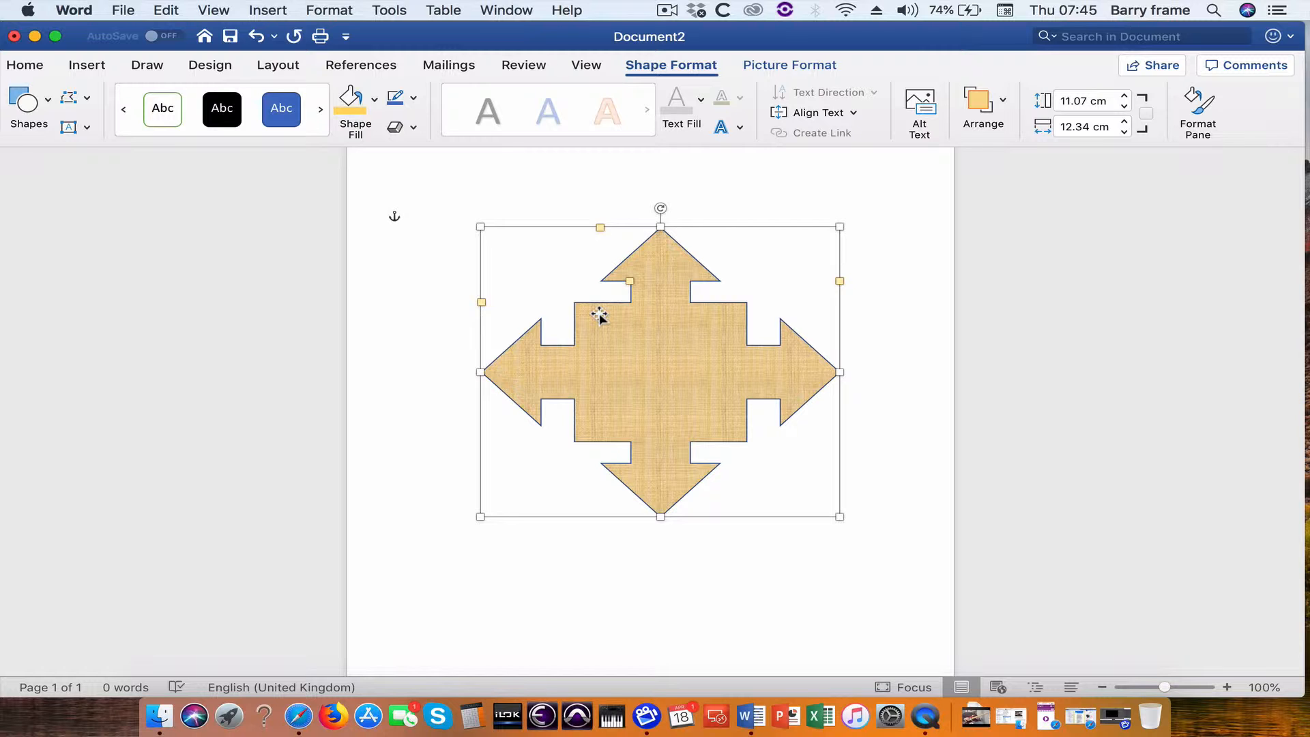
{"action": "left_click", "coordinate": [375, 104]}
{"action": "left_click", "coordinate": [734, 163]}
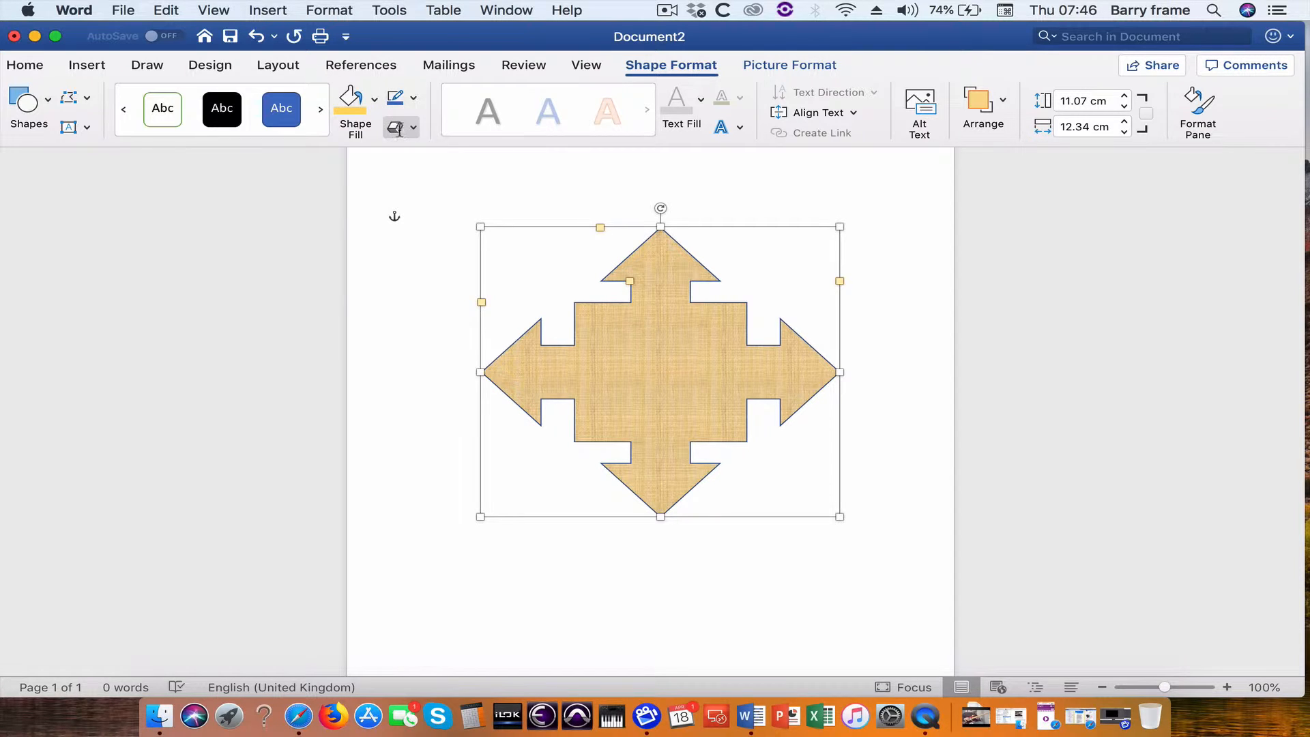
- Give the arrow shape an orange theme-colour outline with a 3 pt weight
{"action": "left_click", "coordinate": [413, 99]}
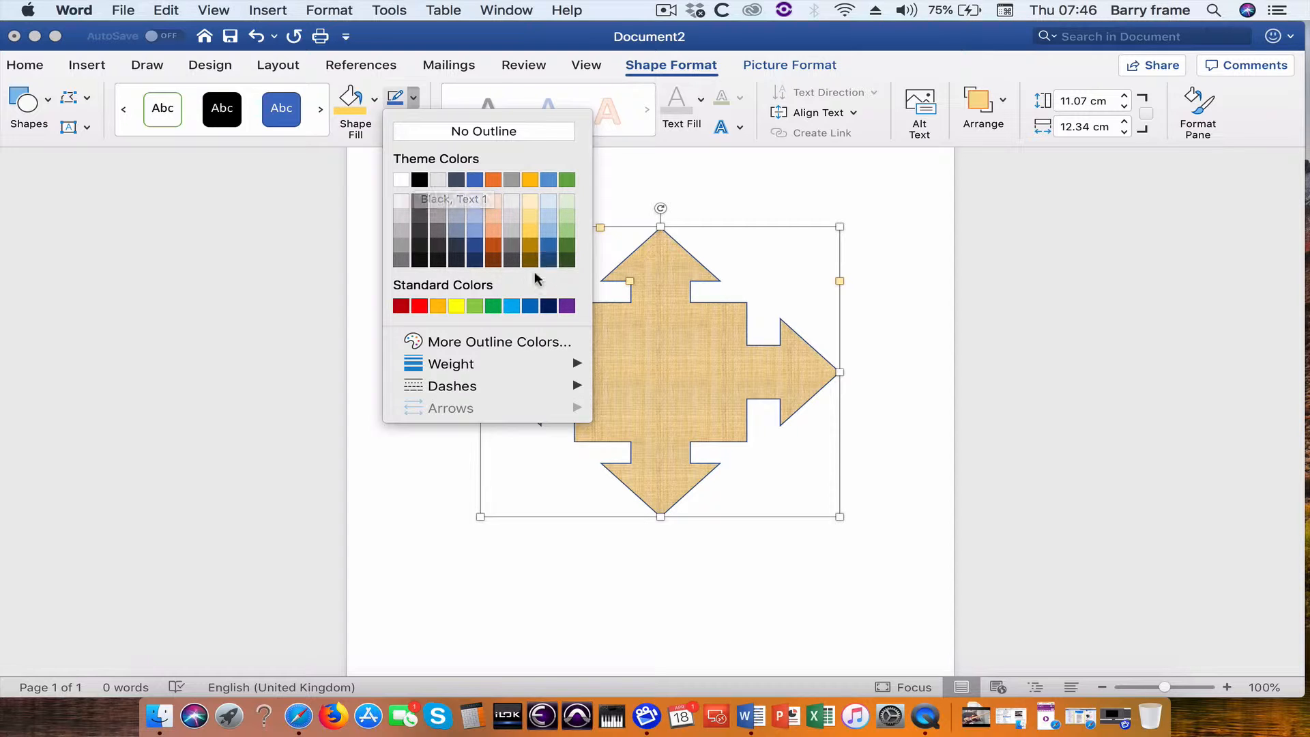
{"action": "left_click", "coordinate": [493, 180]}
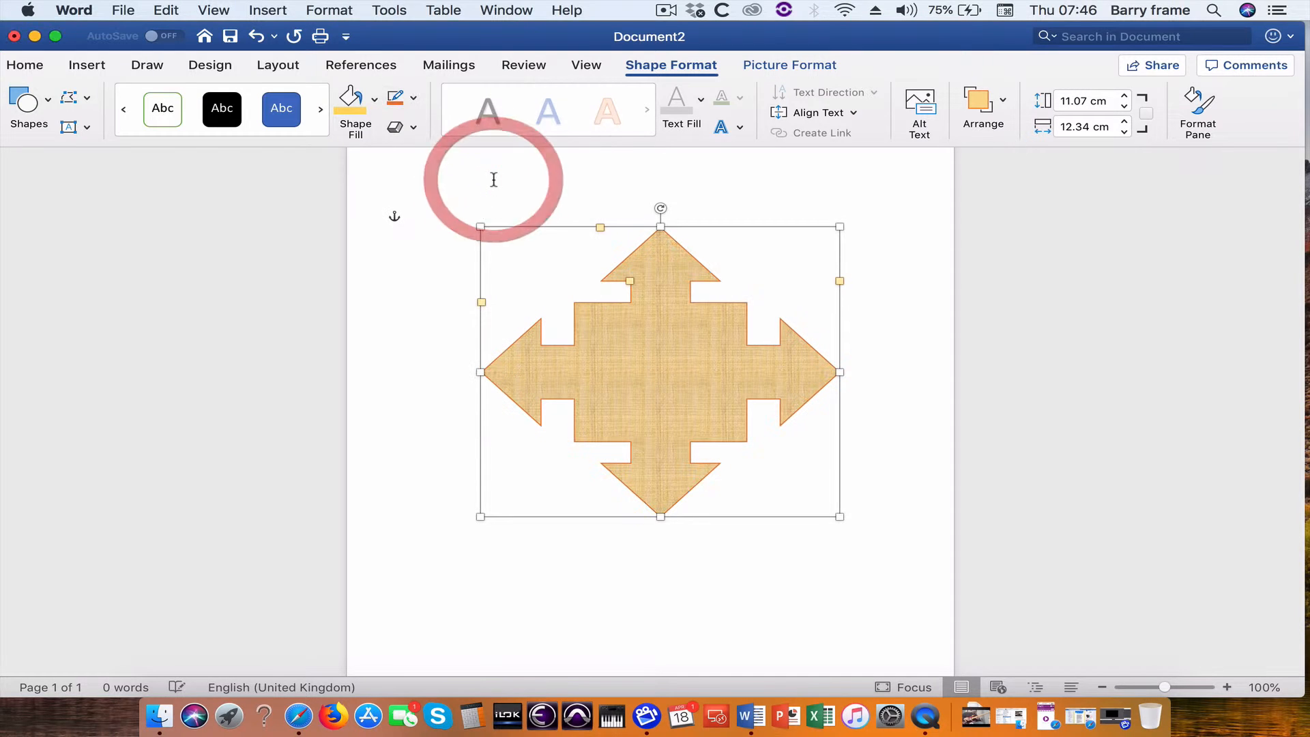
{"action": "left_click", "coordinate": [412, 99]}
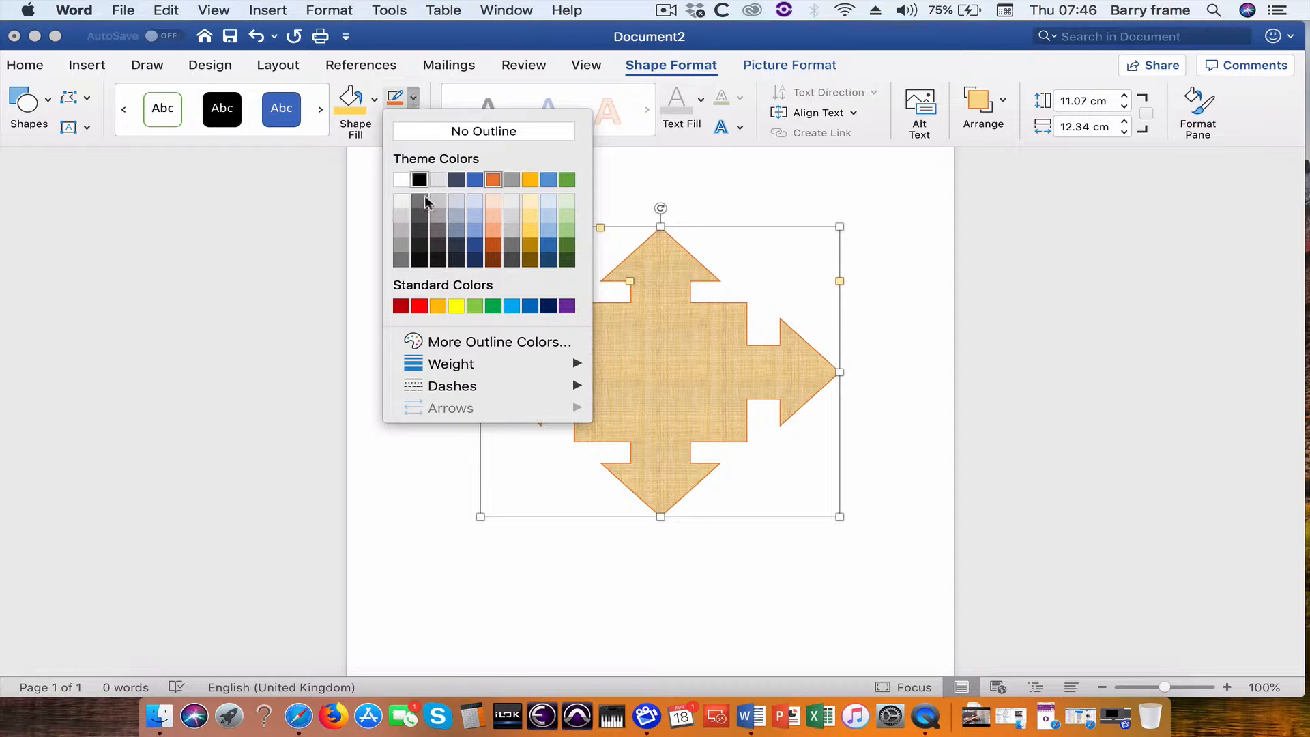
{"action": "mouse_move", "coordinate": [447, 376]}
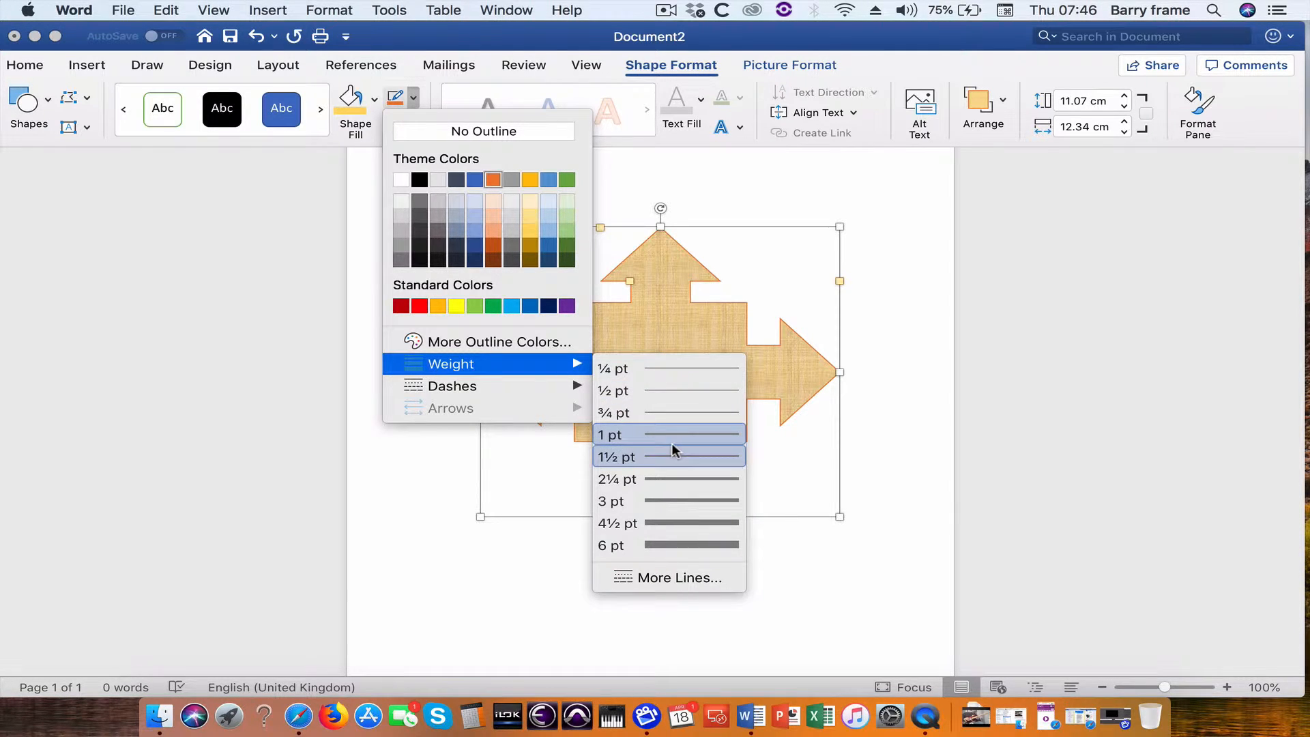
{"action": "left_click", "coordinate": [678, 501]}
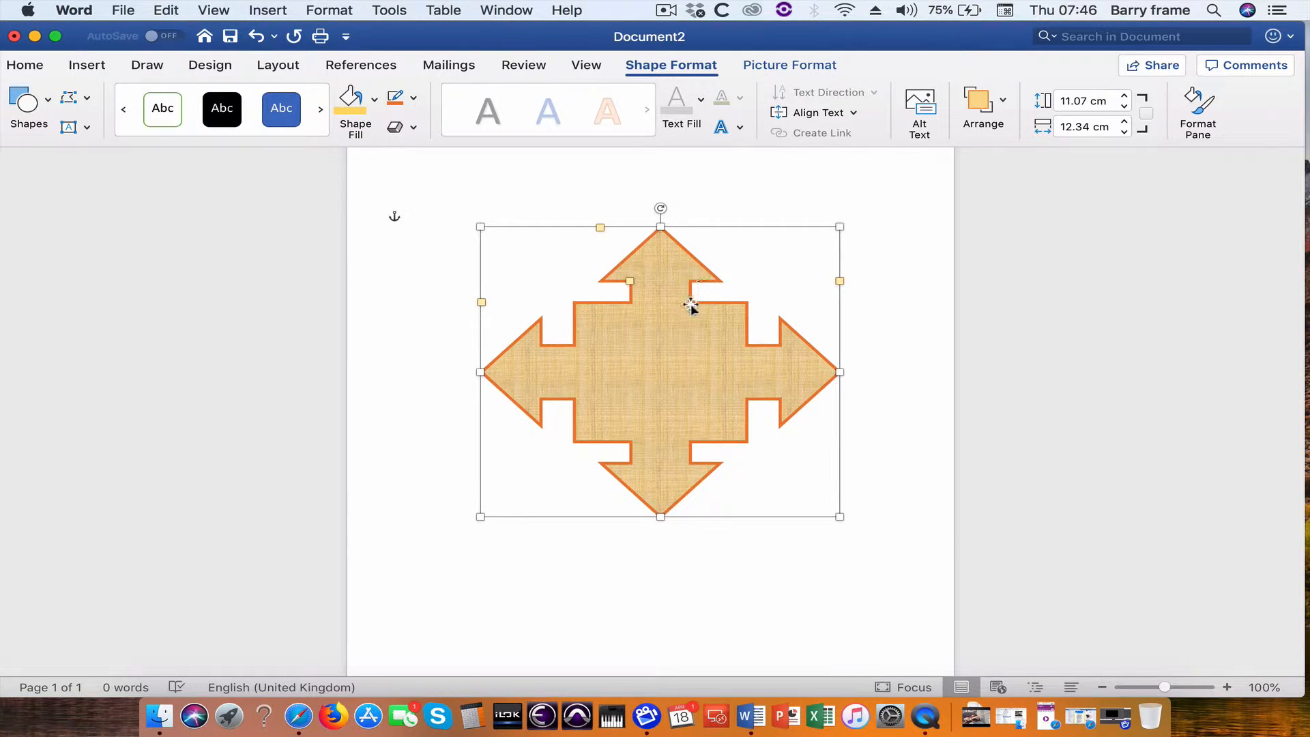
- Try the short square-dot line style and the long-dash style on the shape's outline
{"action": "left_click", "coordinate": [413, 98]}
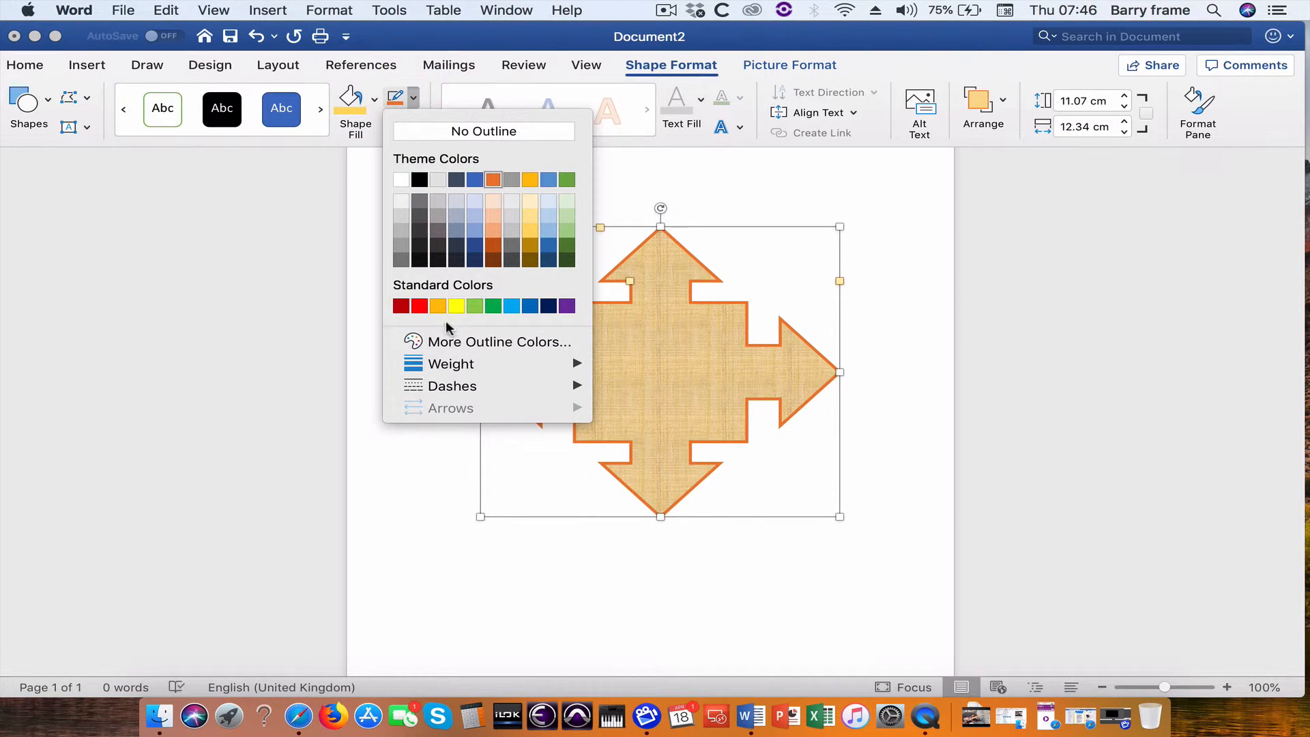
{"action": "mouse_move", "coordinate": [456, 387]}
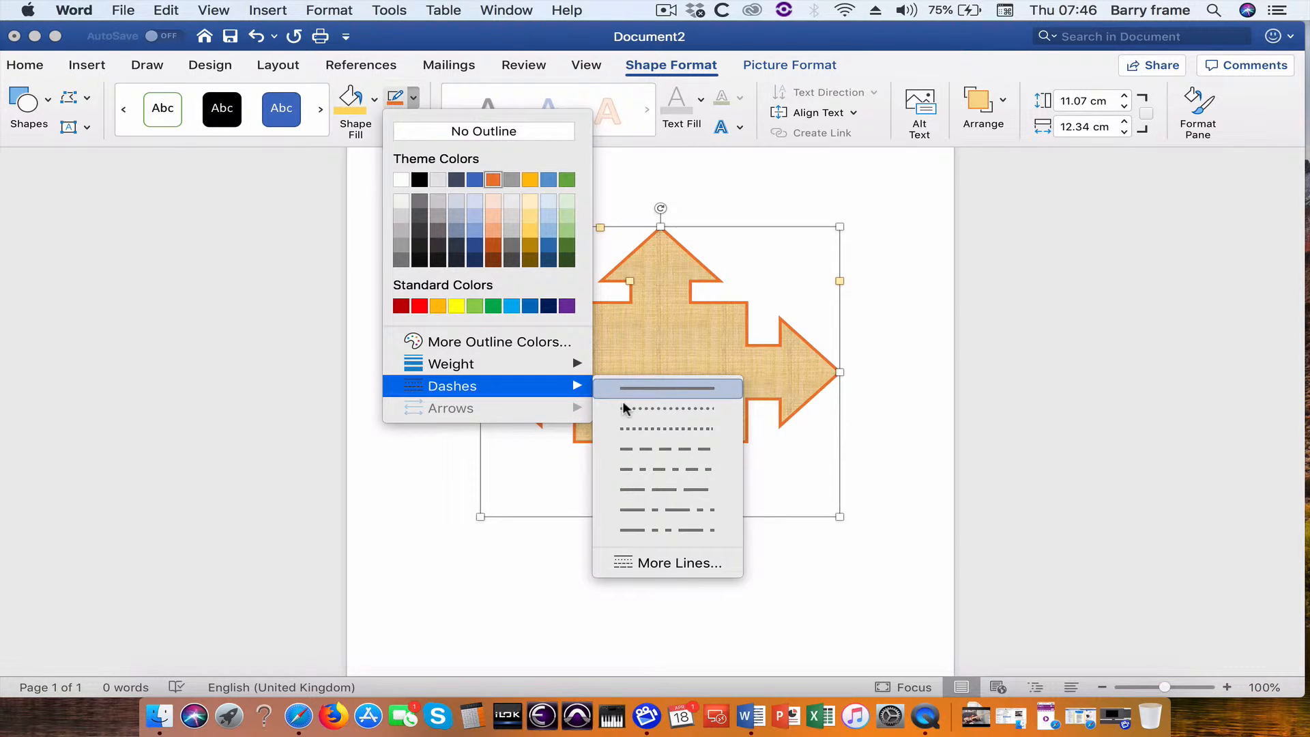
{"action": "left_click", "coordinate": [648, 427]}
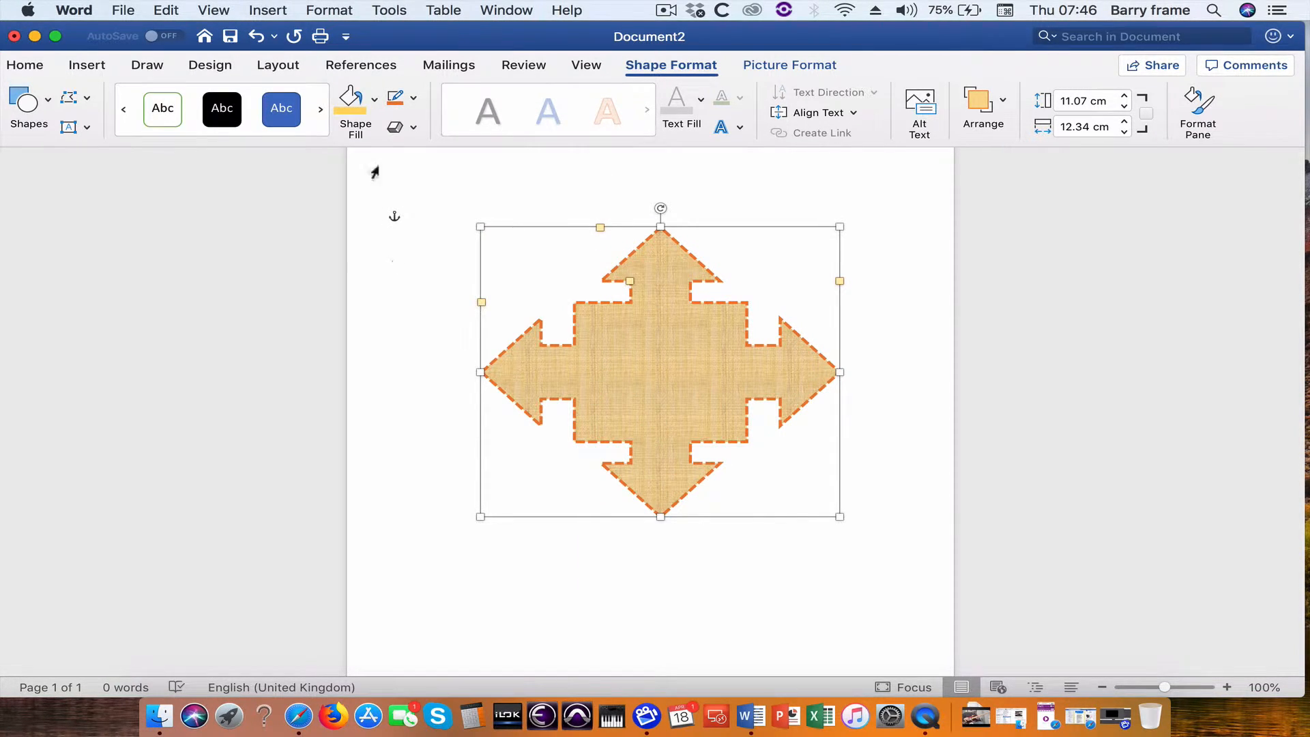
{"action": "left_click", "coordinate": [414, 98]}
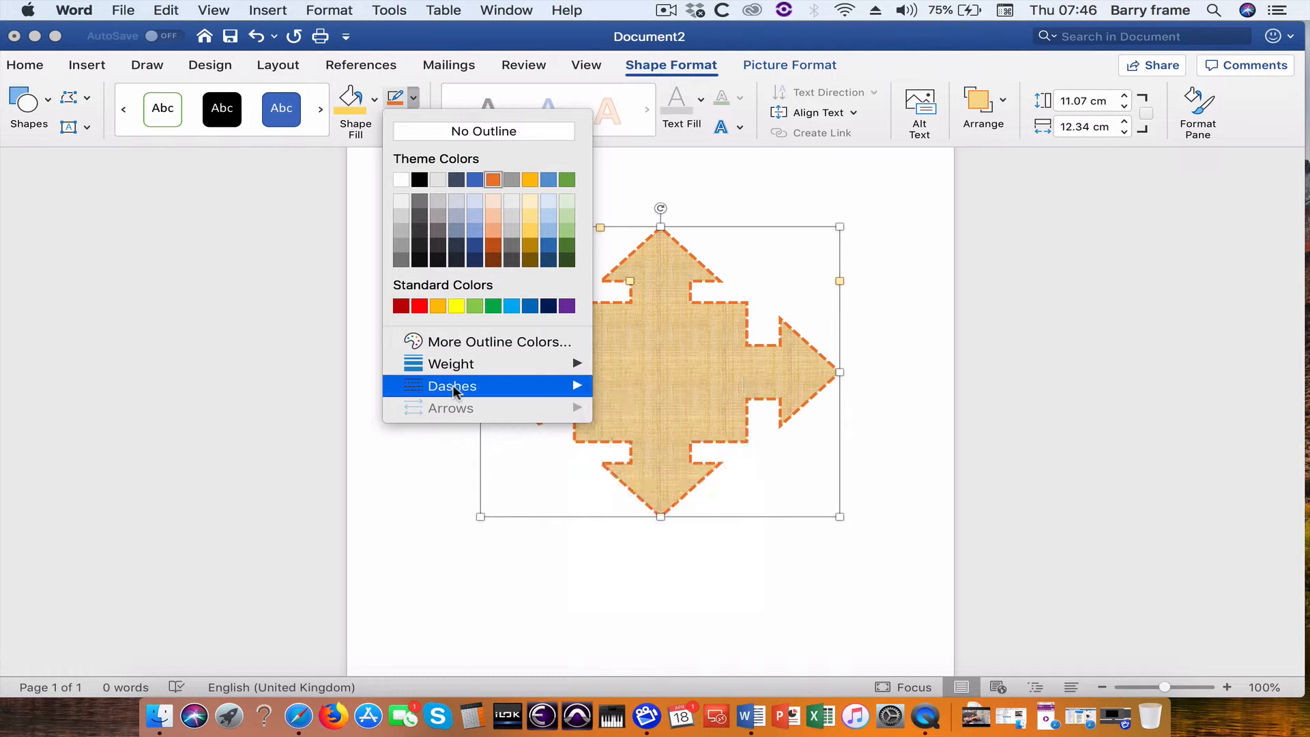
{"action": "mouse_move", "coordinate": [453, 385]}
{"action": "left_click", "coordinate": [664, 484]}
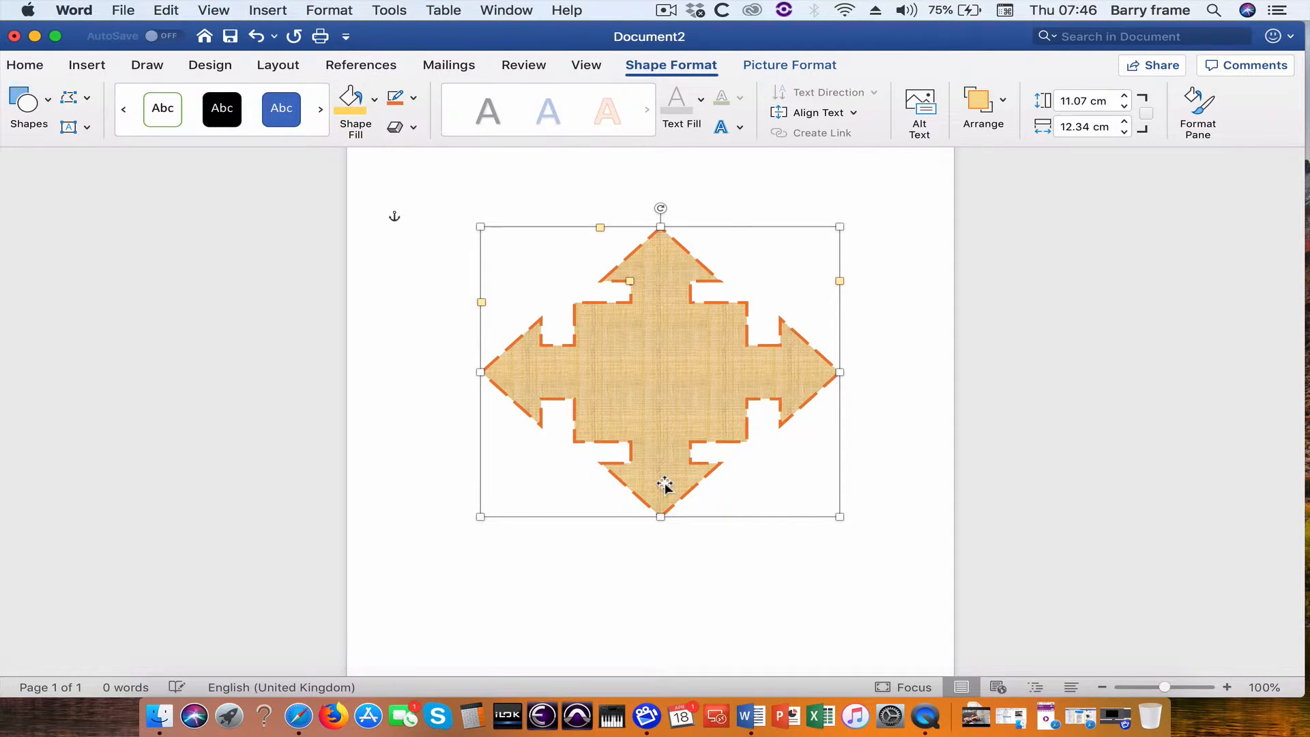
- Set the shape's outline to the long dash with two dots line style
{"action": "left_click", "coordinate": [413, 98]}
{"action": "mouse_move", "coordinate": [483, 385]}
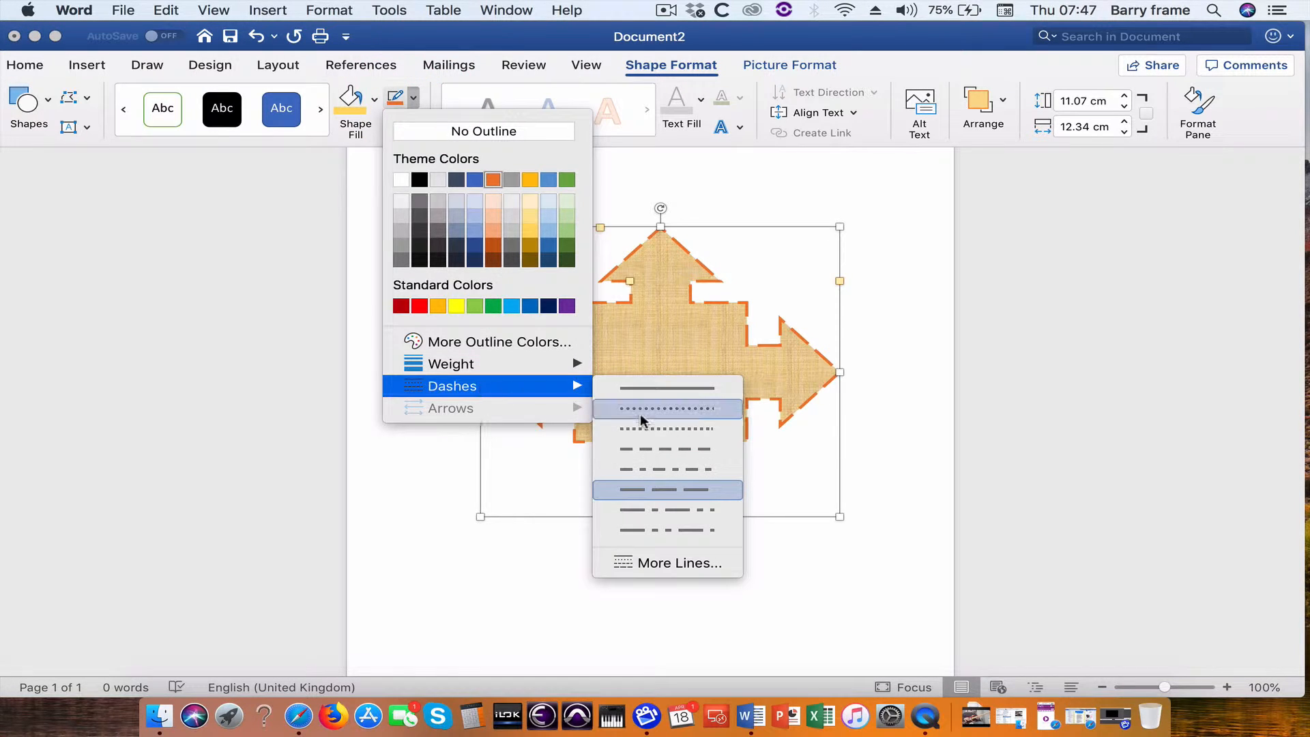
{"action": "left_click", "coordinate": [661, 517]}
{"action": "left_click", "coordinate": [659, 527]}
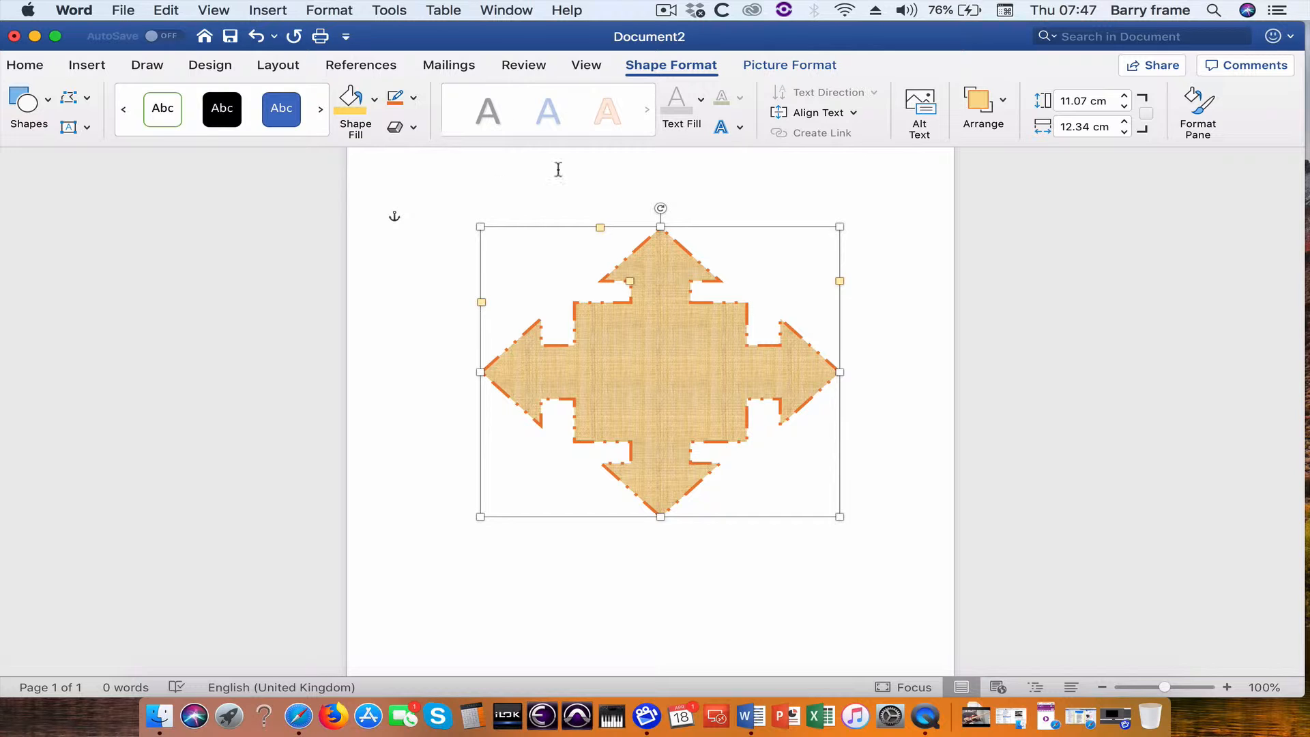
- Look through the preset effects and add an outer shadow cast towards the shape's upper right
{"action": "left_click", "coordinate": [414, 130]}
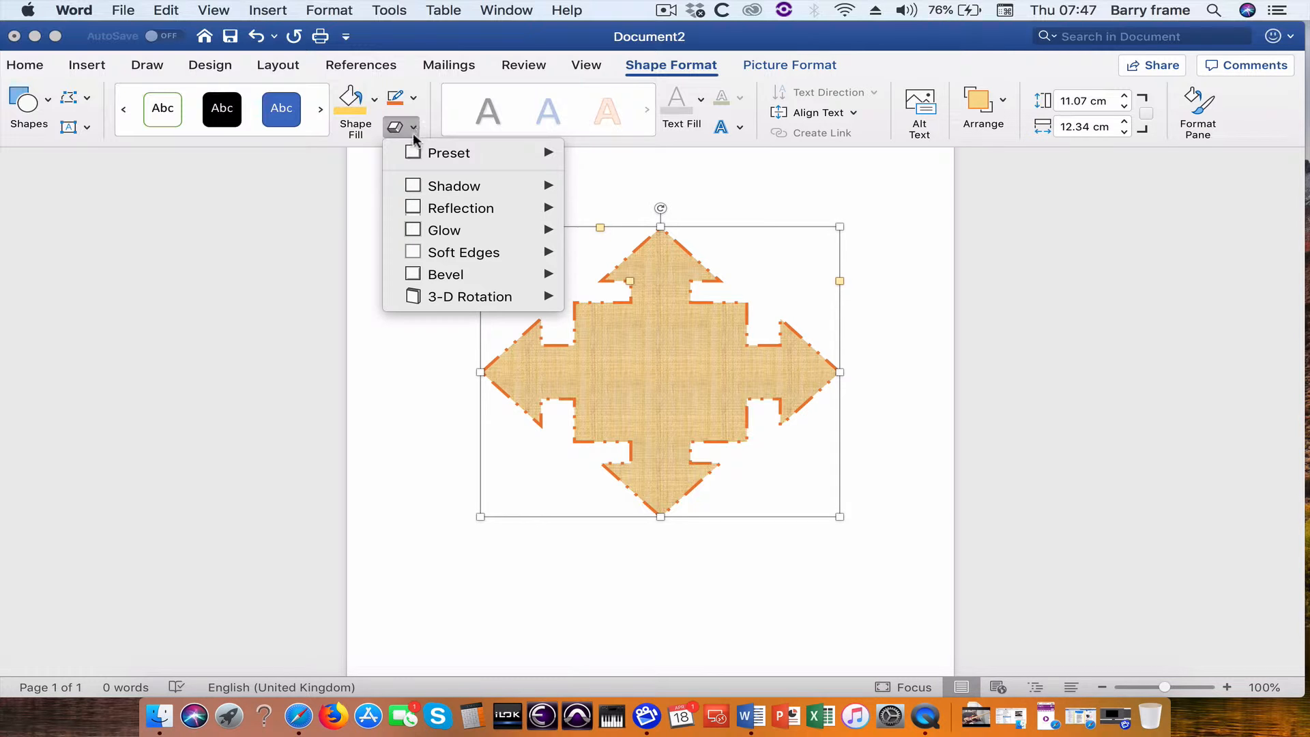
{"action": "mouse_move", "coordinate": [469, 156]}
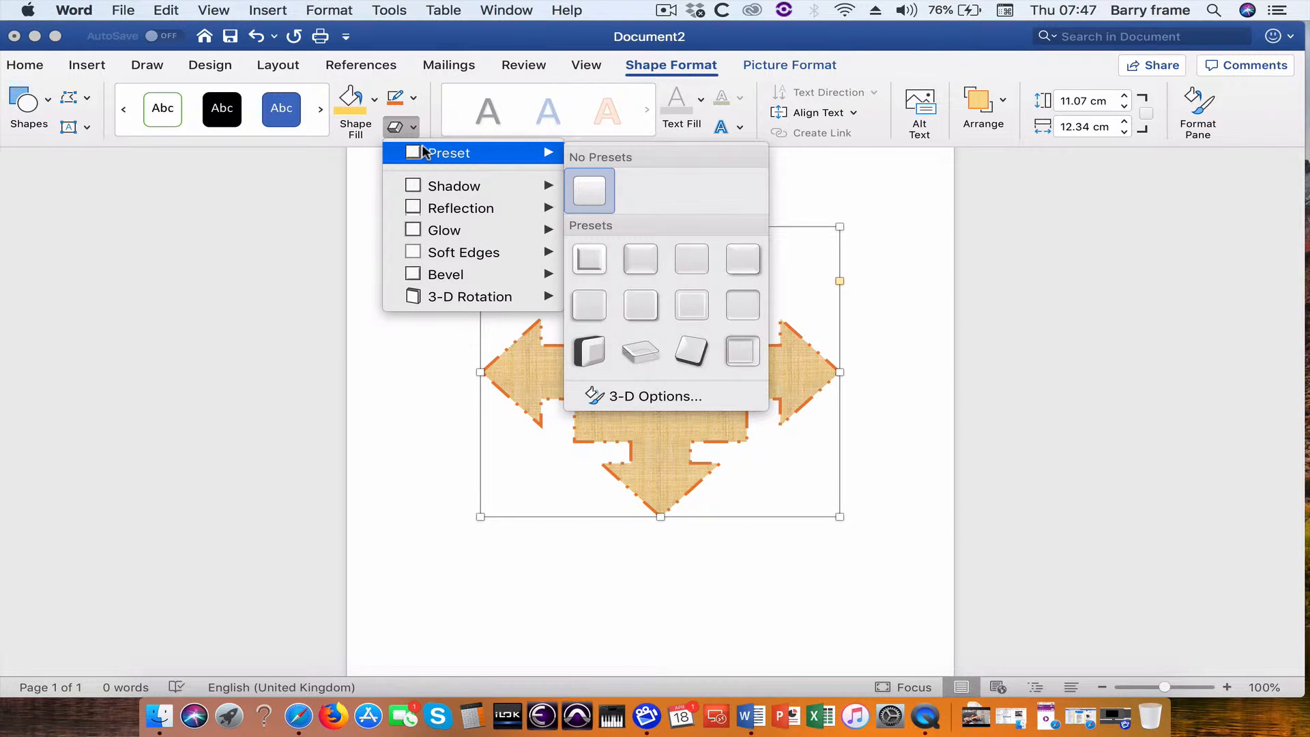
{"action": "mouse_move", "coordinate": [437, 184]}
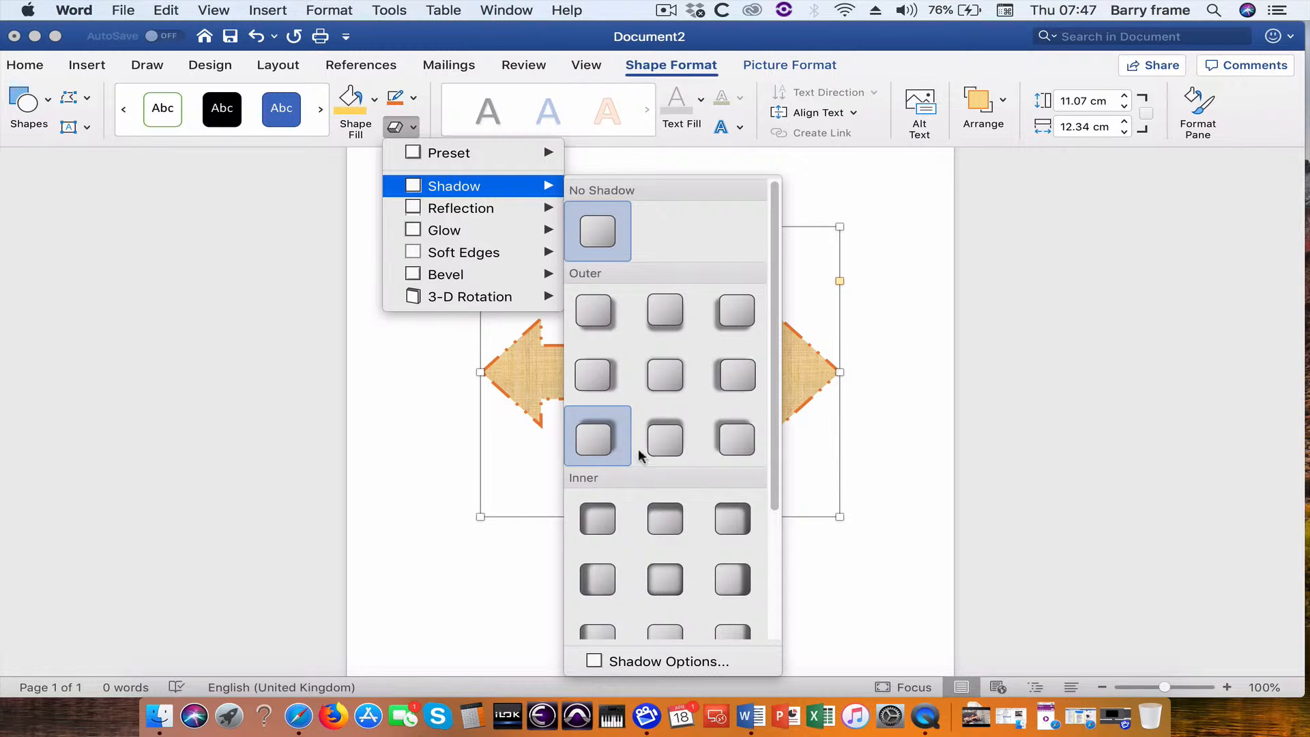
{"action": "left_click", "coordinate": [588, 450]}
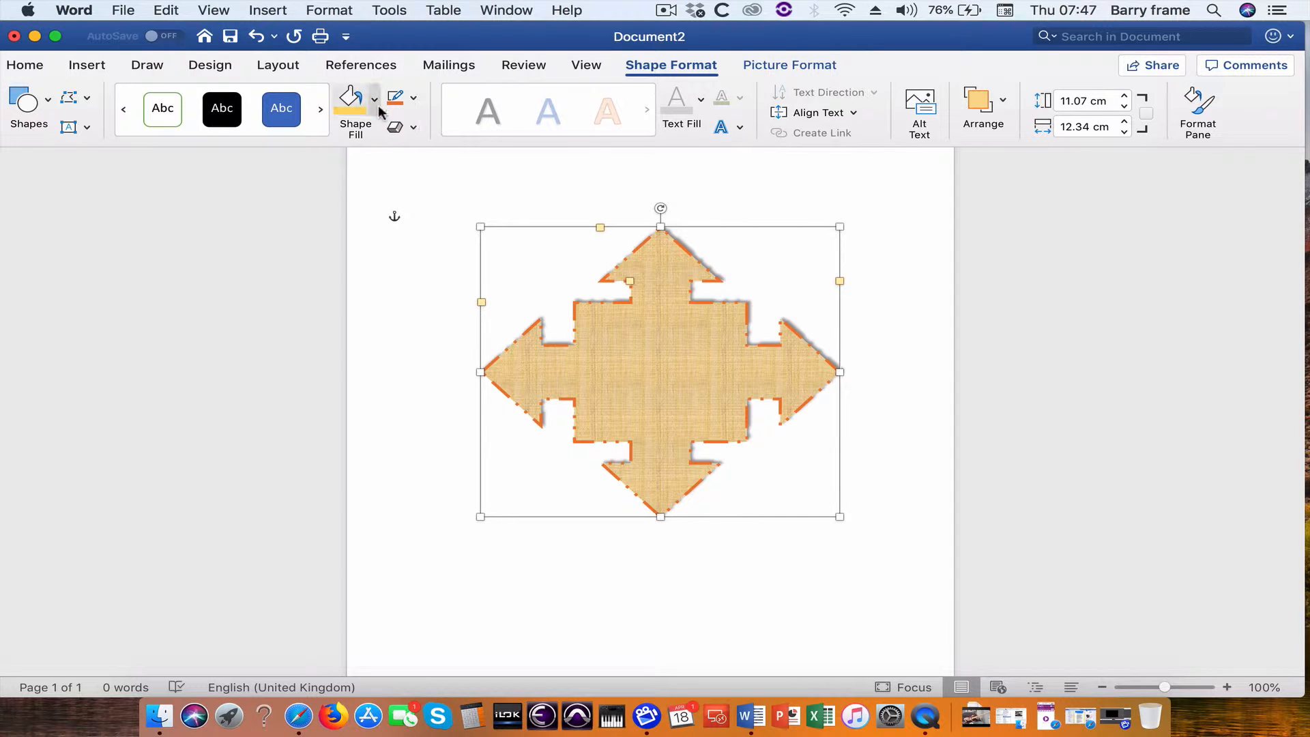
- Add the full-height reflection variation with a small offset below the arrow shape and check the reflected image
{"action": "left_click", "coordinate": [414, 128]}
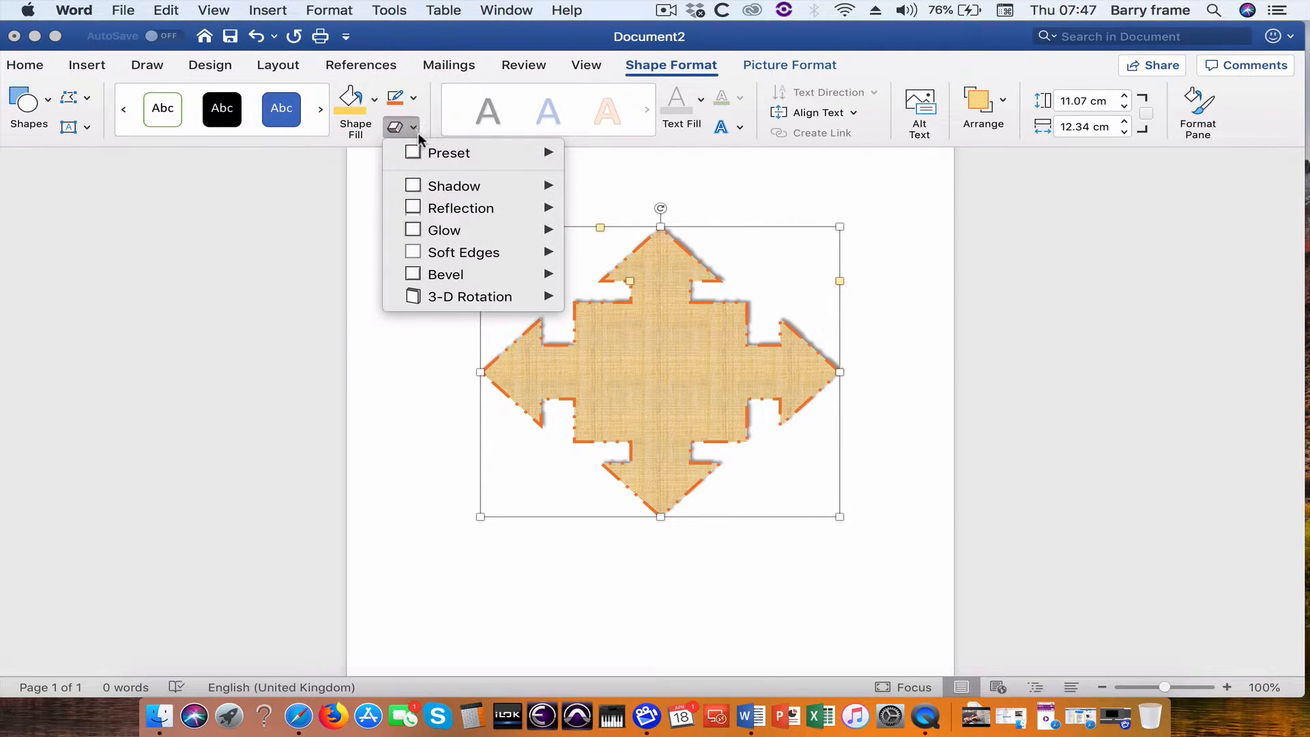
{"action": "mouse_move", "coordinate": [441, 208]}
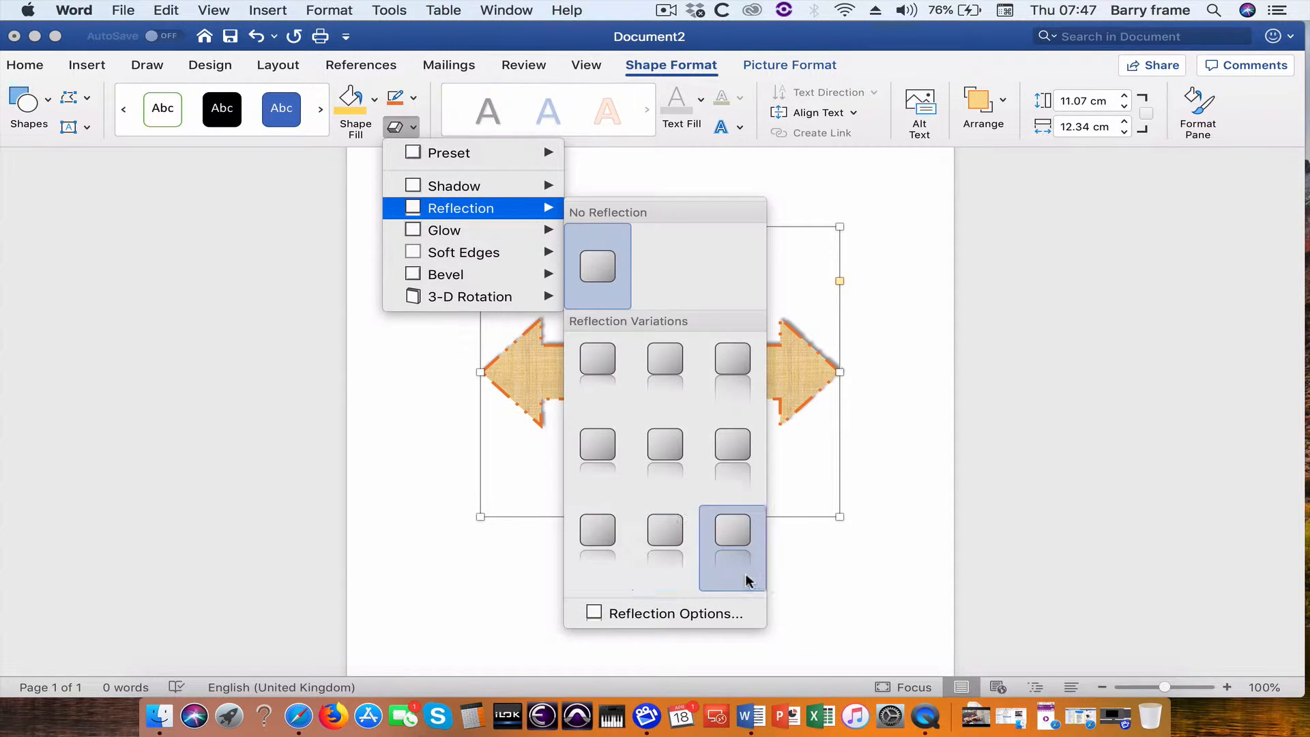
{"action": "left_click", "coordinate": [728, 452]}
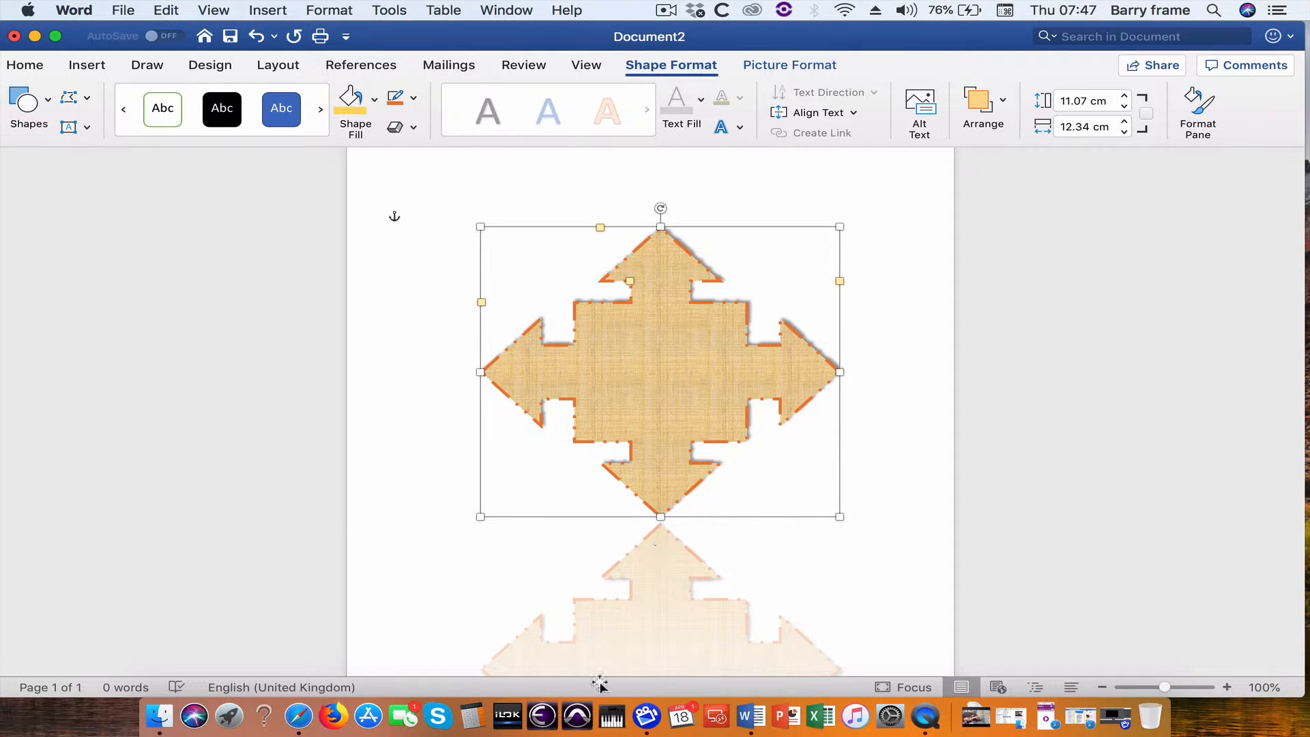
{"action": "scroll", "coordinate": [747, 560], "scroll_direction": "down", "scroll_amount": 3}
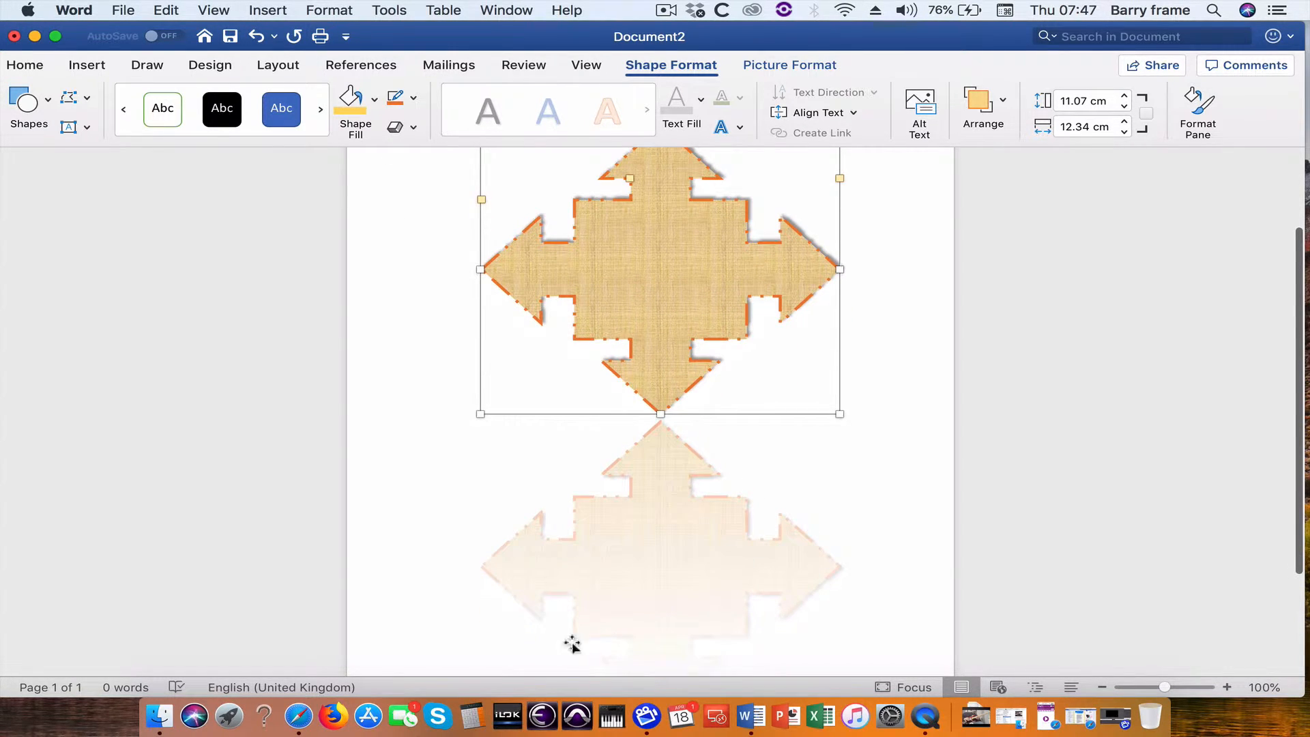
{"action": "scroll", "coordinate": [676, 556], "scroll_direction": "up", "scroll_amount": 3}
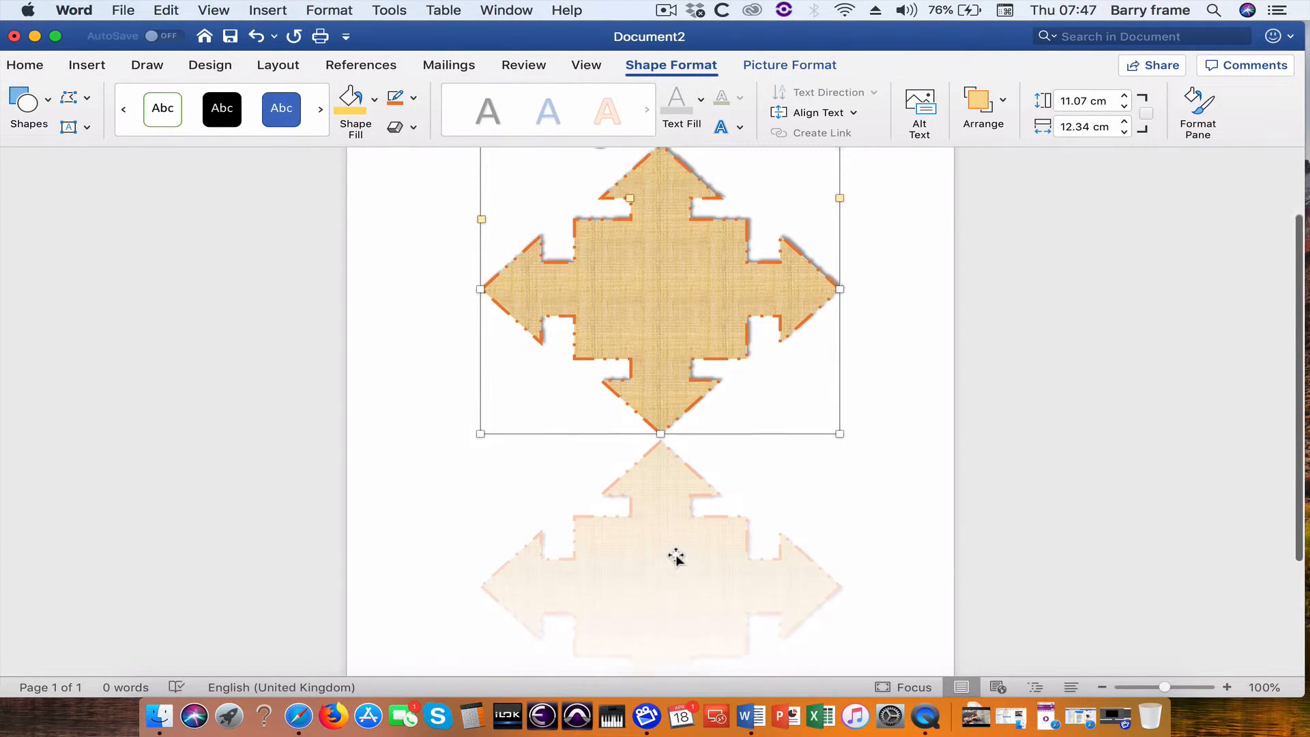
- Add an orange glow around the arrow shape, using the second-smallest size variation
{"action": "left_click", "coordinate": [400, 126]}
{"action": "mouse_move", "coordinate": [488, 251]}
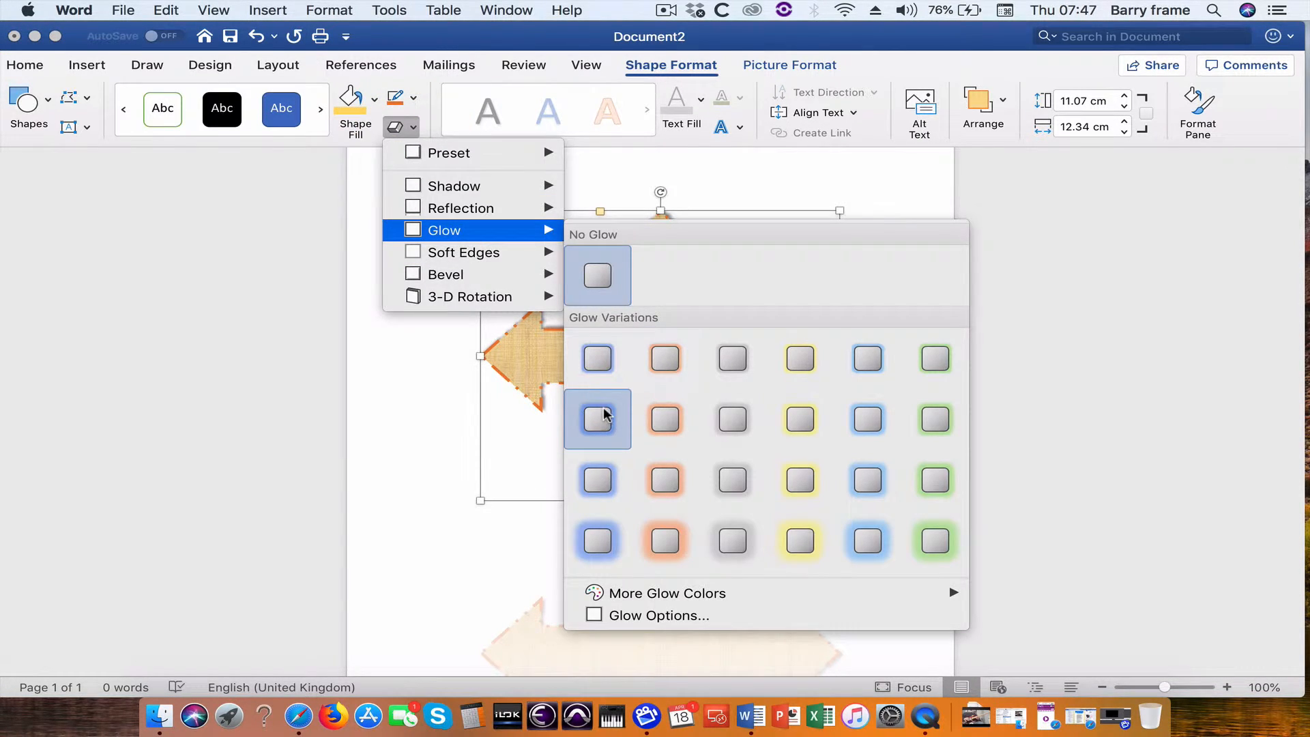
{"action": "left_click", "coordinate": [665, 413]}
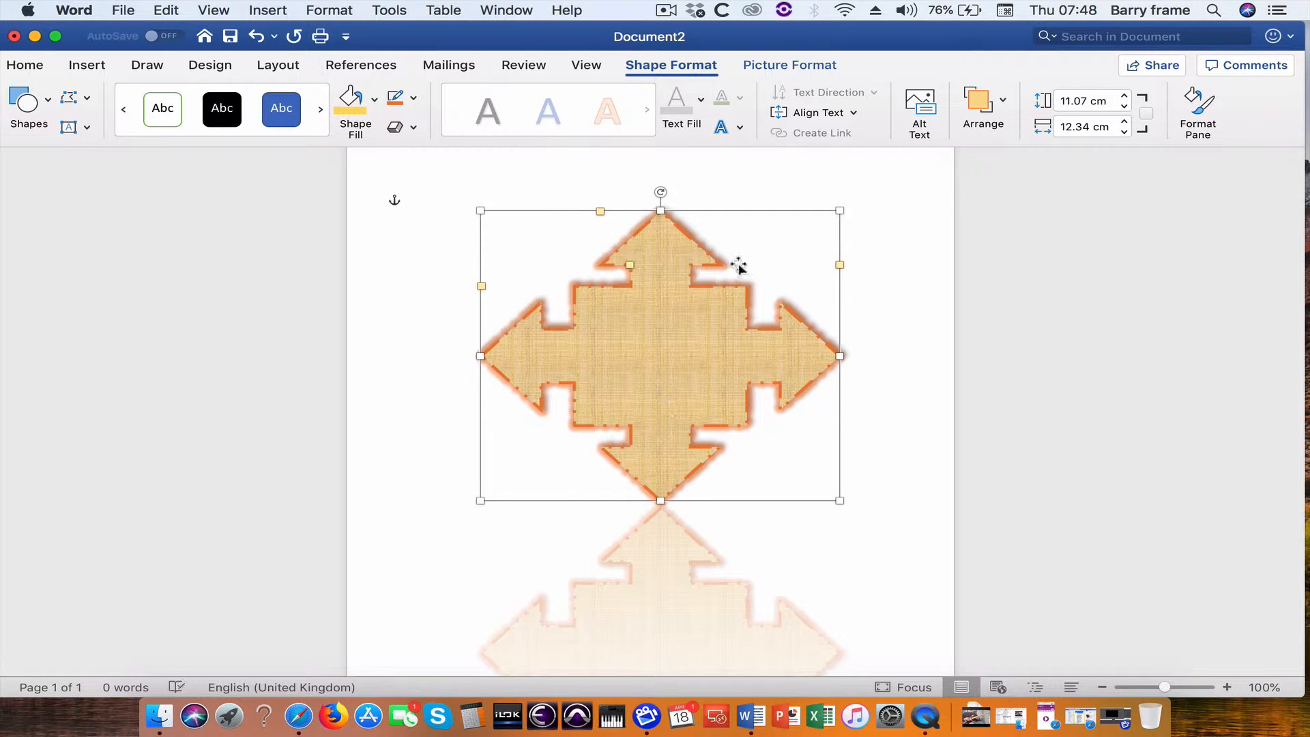
- Try the strongest soft edge variation on the arrow shape, followed by the weakest one
{"action": "left_click", "coordinate": [414, 130]}
{"action": "mouse_move", "coordinate": [452, 258]}
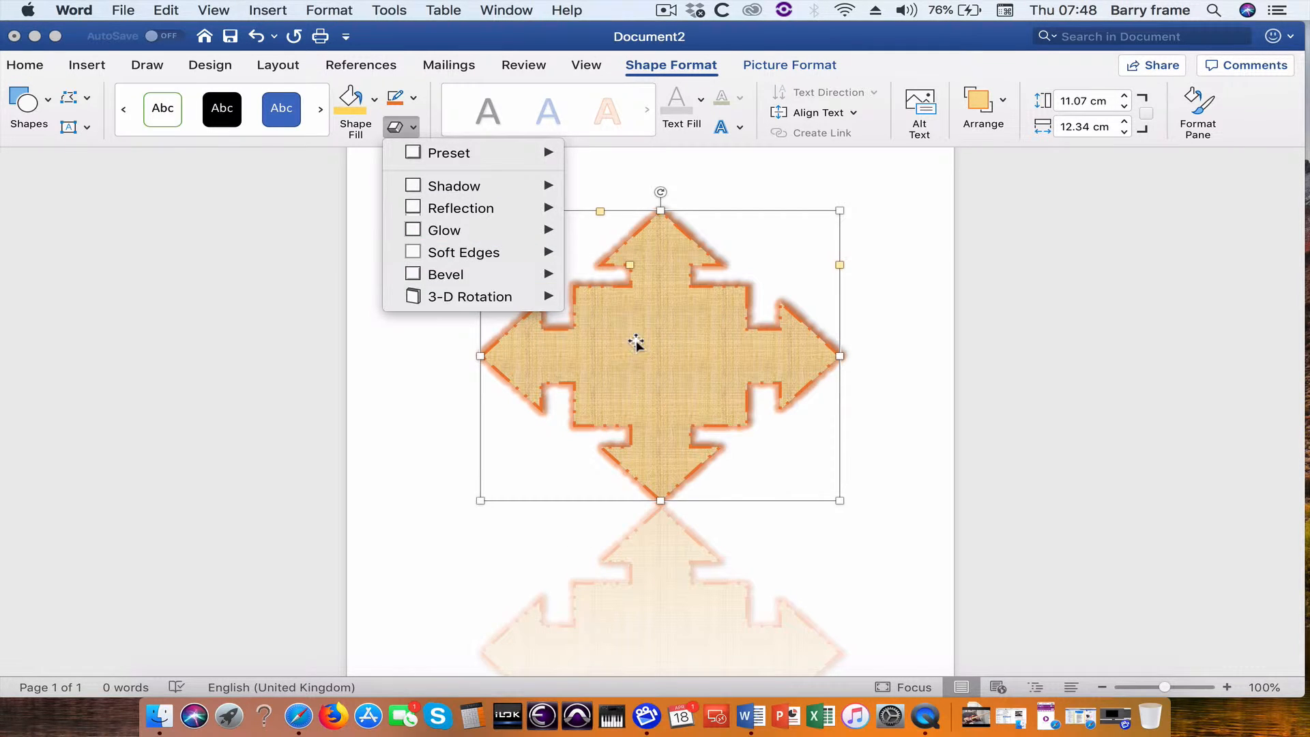
{"action": "mouse_move", "coordinate": [537, 263]}
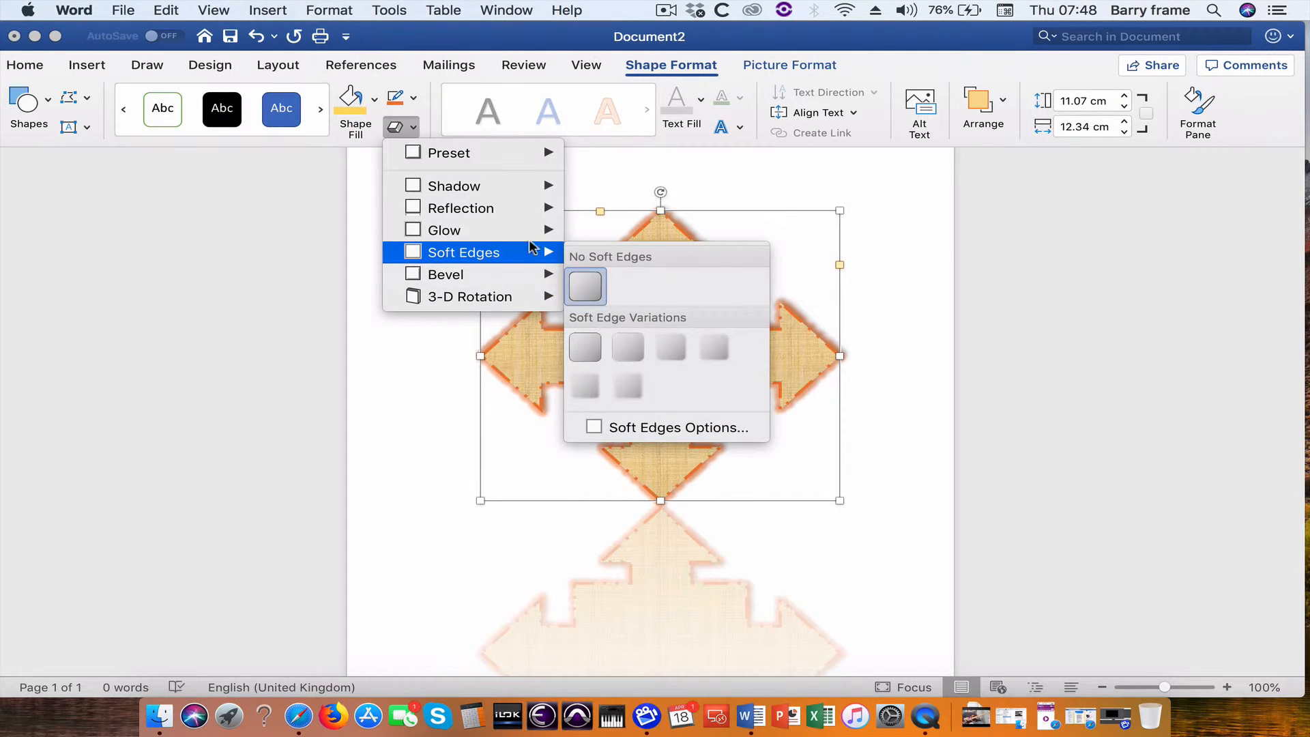
{"action": "mouse_move", "coordinate": [524, 218]}
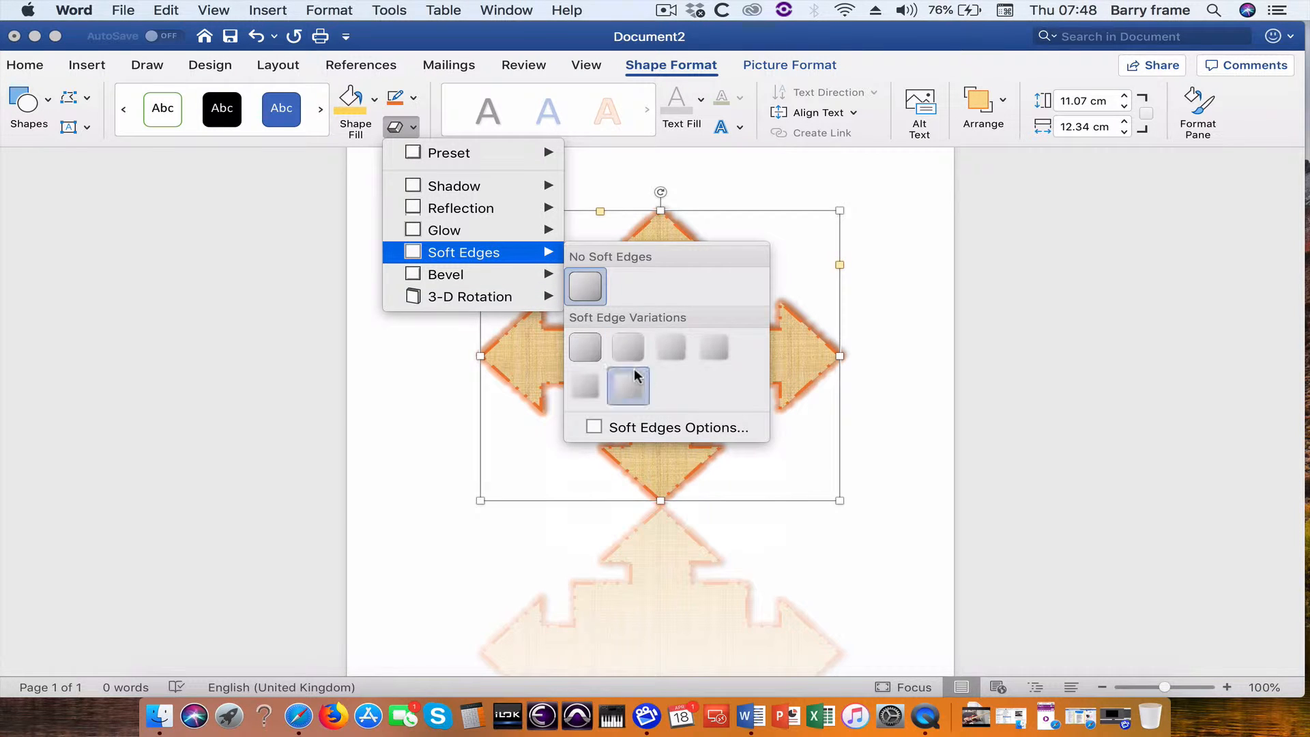
{"action": "left_click", "coordinate": [626, 387]}
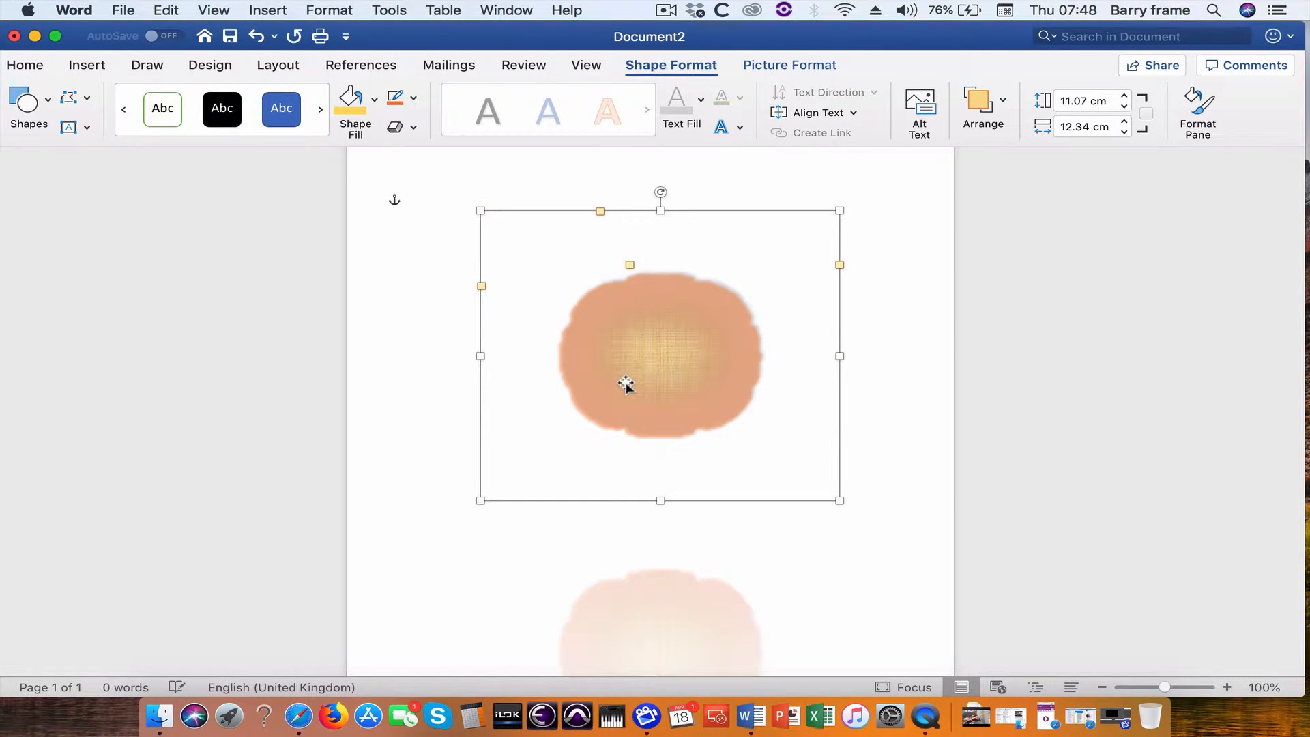
{"action": "left_click", "coordinate": [412, 130]}
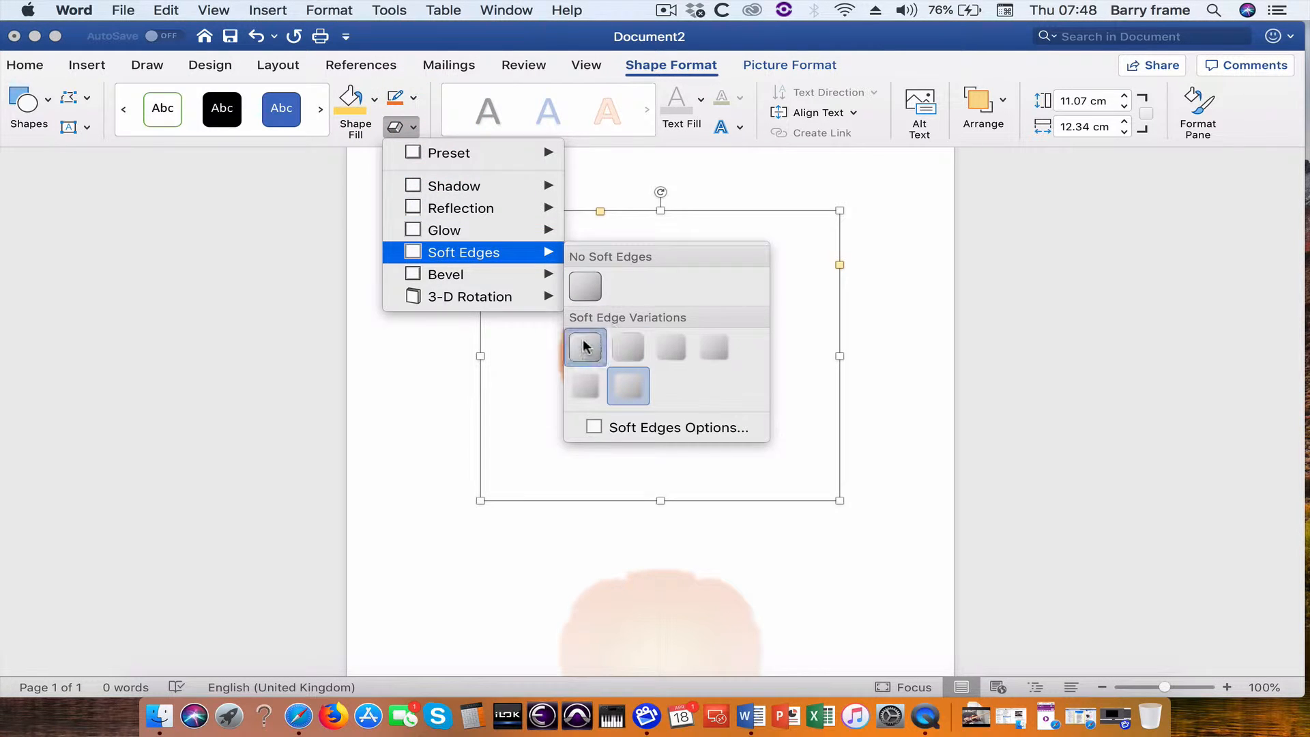
{"action": "left_click", "coordinate": [585, 344]}
- Apply the third soft edge variation to the arrow shape
{"action": "left_click", "coordinate": [413, 127]}
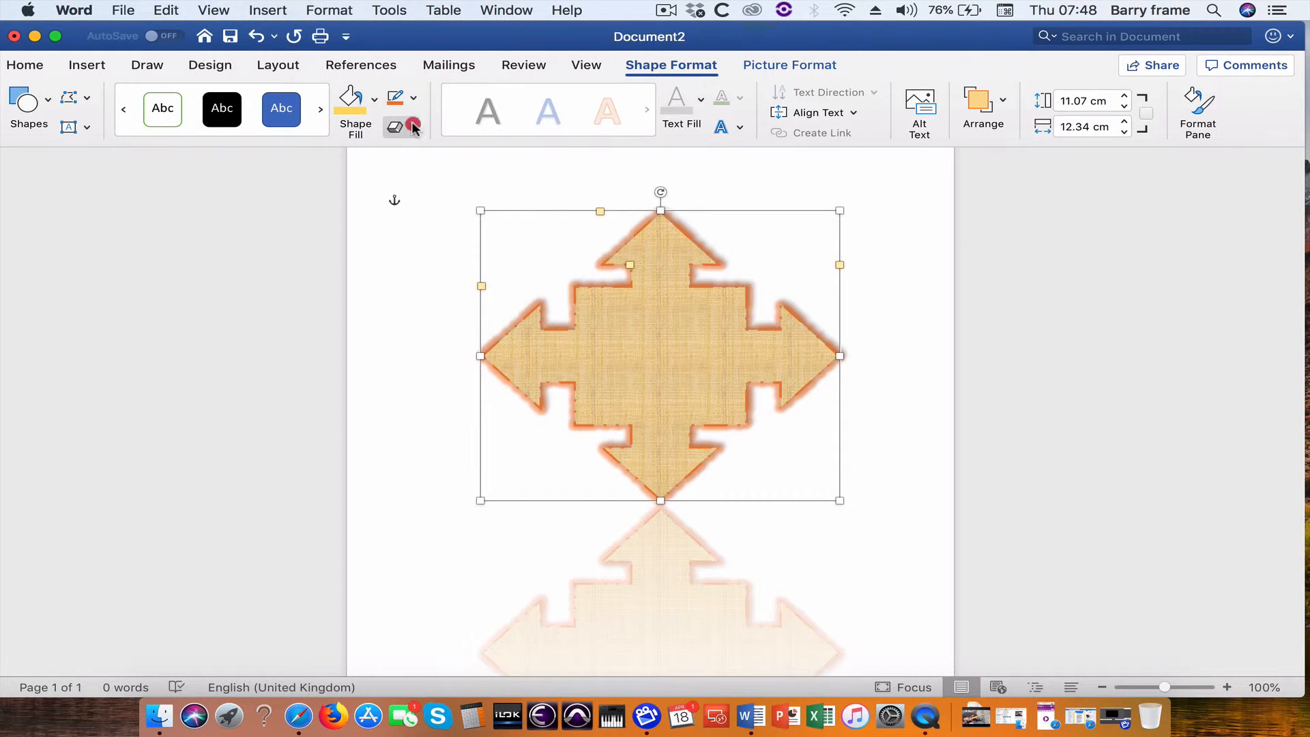
{"action": "mouse_move", "coordinate": [448, 256]}
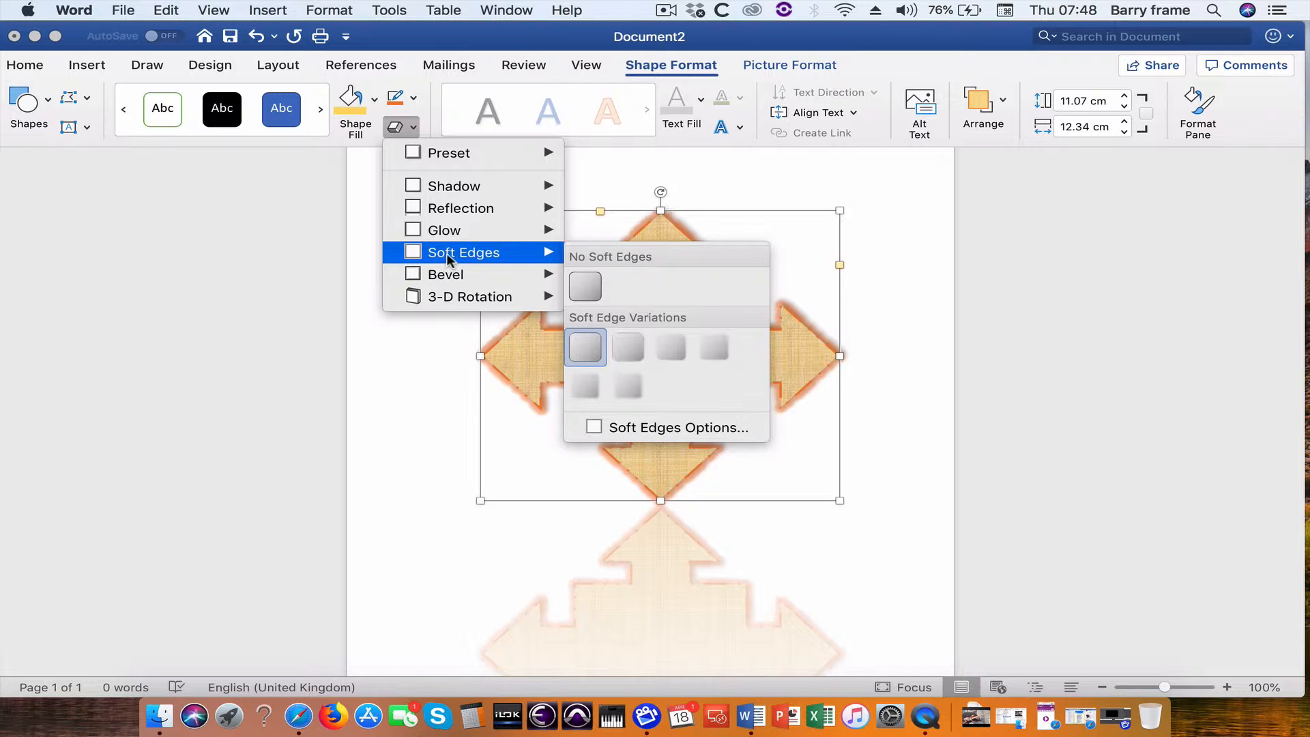
{"action": "left_click", "coordinate": [678, 346]}
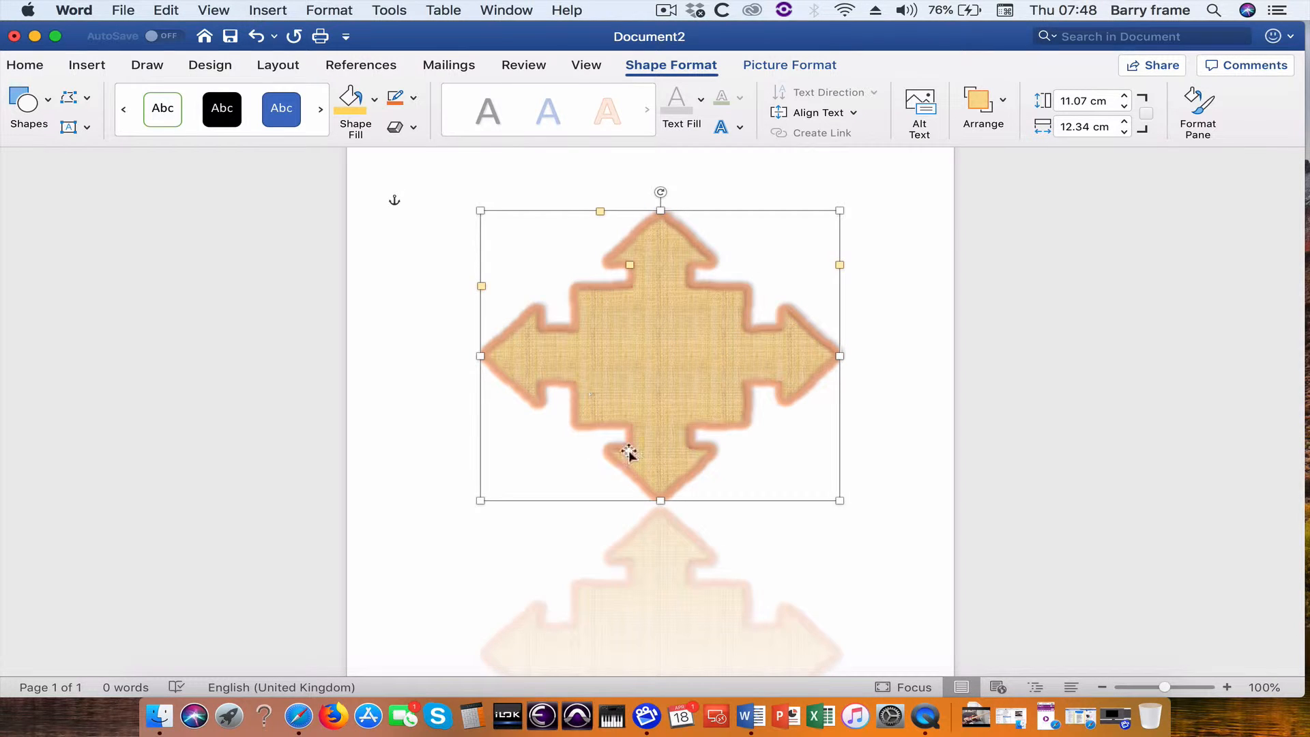
- Try the last bevel in the gallery's second row on the arrow shape, followed by the first bevel in its first row
{"action": "left_click", "coordinate": [413, 126]}
{"action": "mouse_move", "coordinate": [449, 271]}
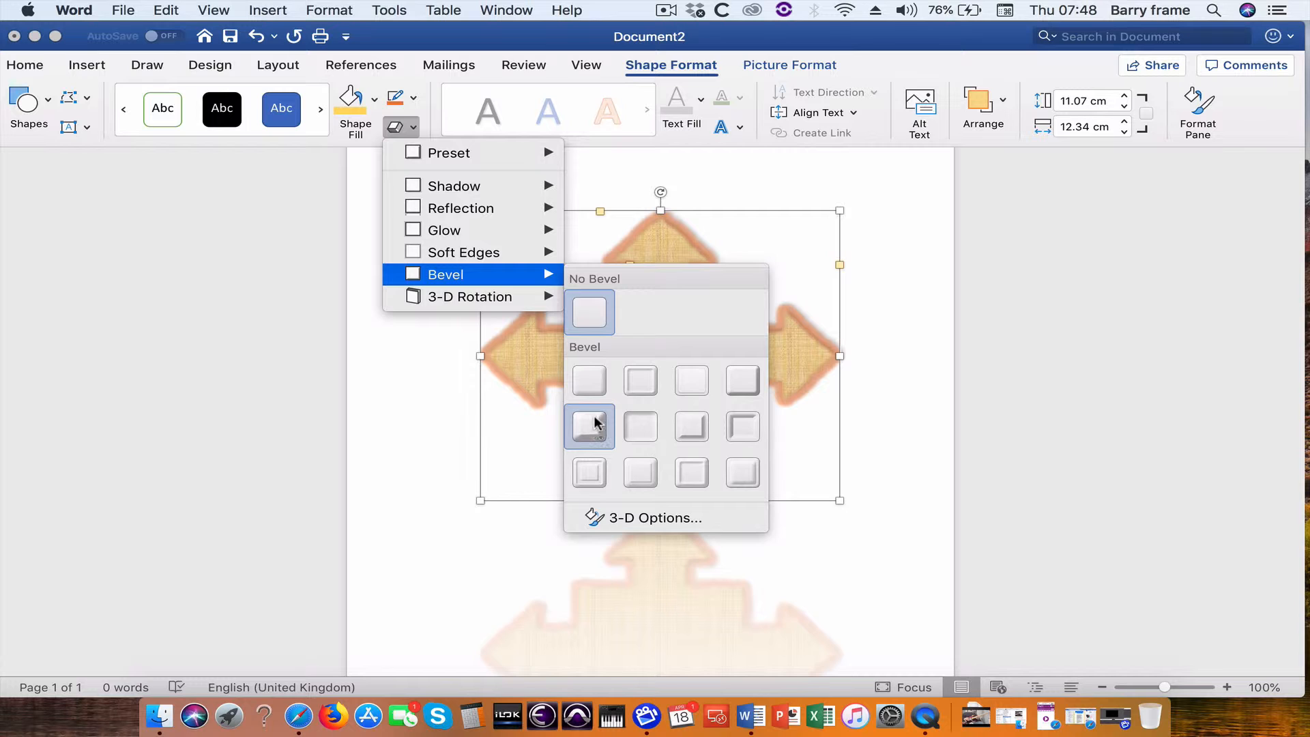
{"action": "left_click", "coordinate": [743, 428]}
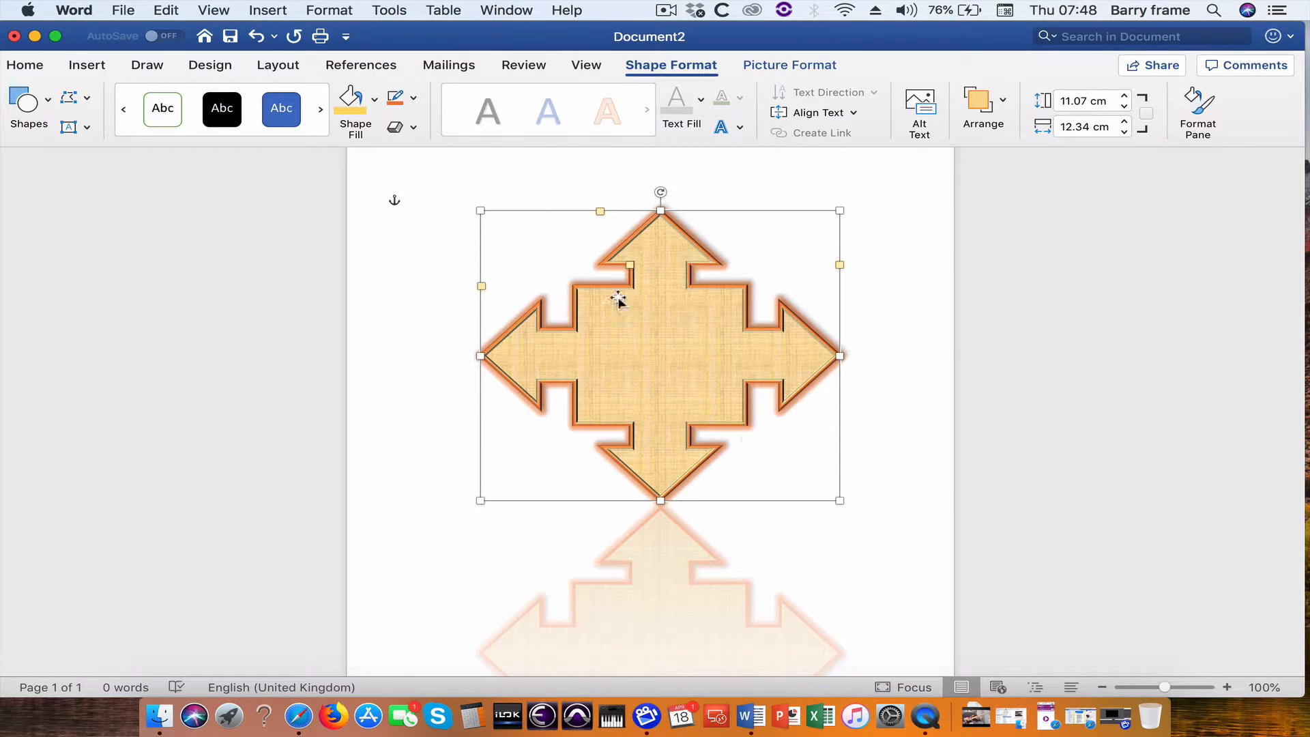
{"action": "left_click", "coordinate": [410, 127]}
{"action": "mouse_move", "coordinate": [456, 274]}
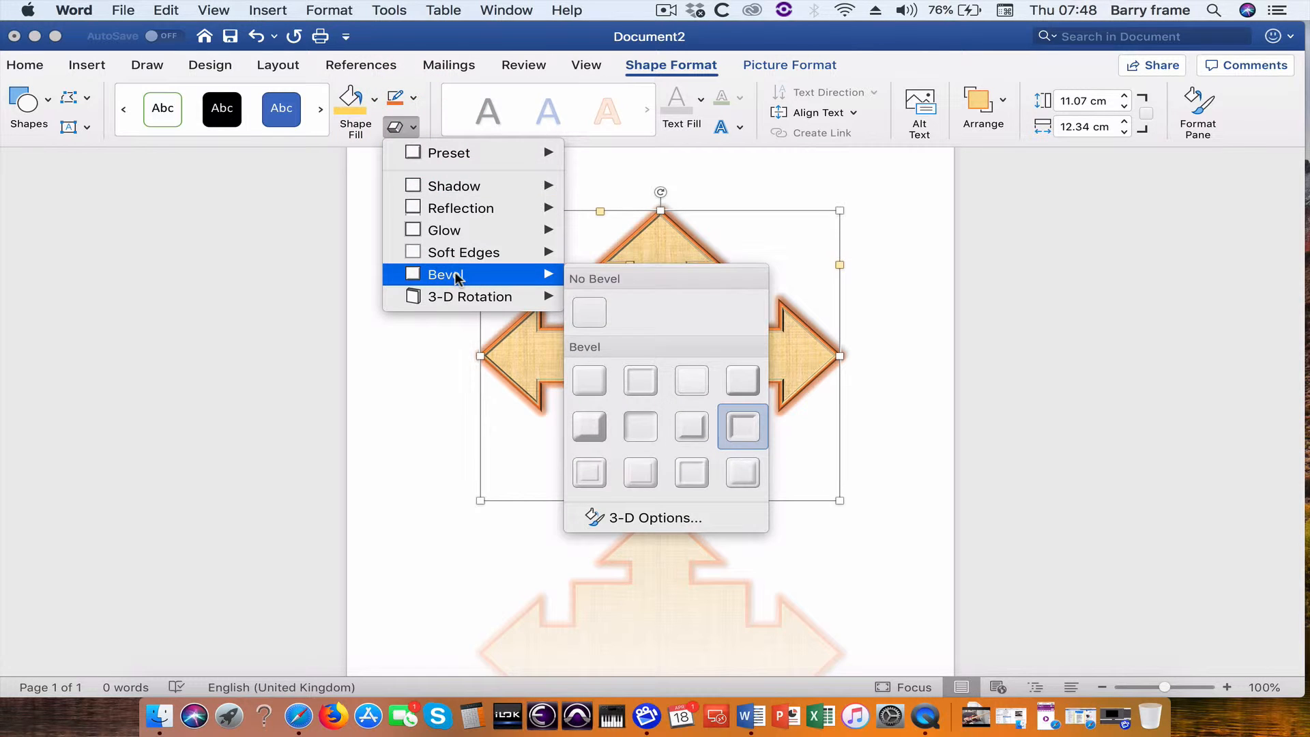
{"action": "left_click", "coordinate": [590, 380]}
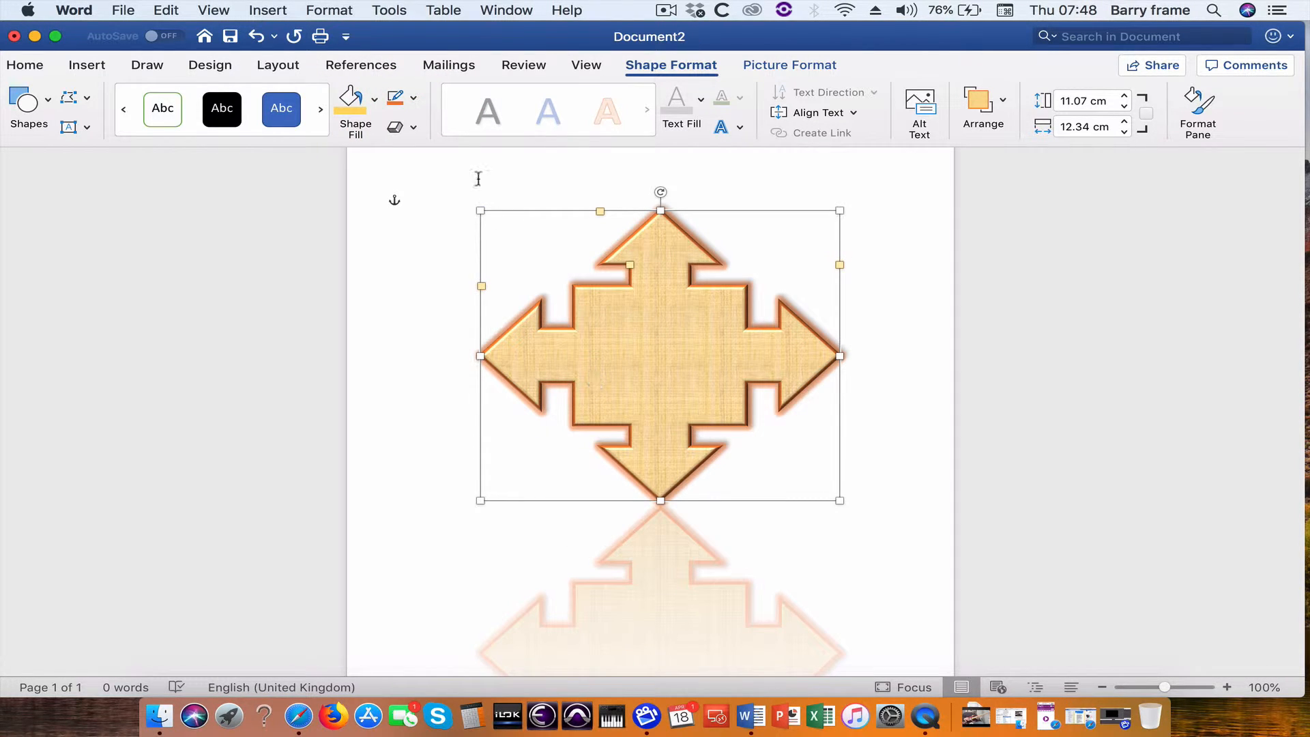
- Apply the third bevel style of the gallery's first row to the arrow shape
{"action": "left_click", "coordinate": [403, 127]}
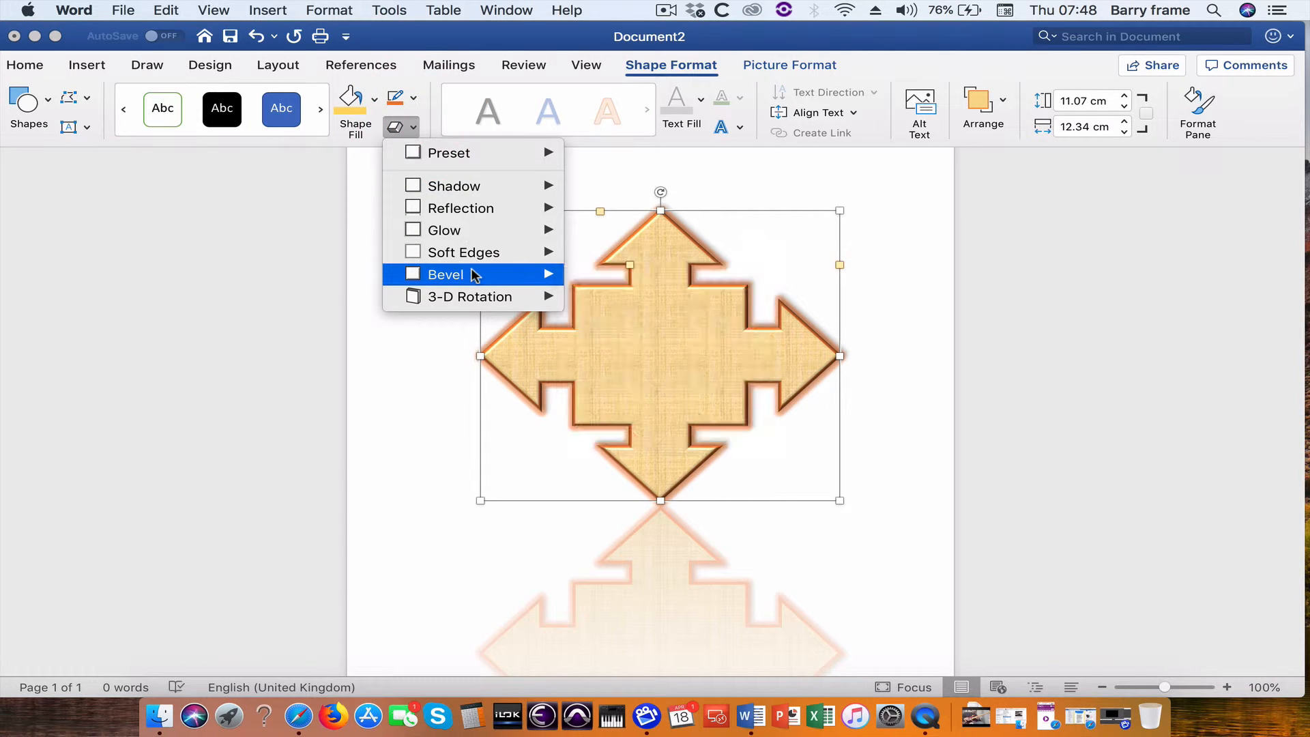
{"action": "mouse_move", "coordinate": [536, 289]}
{"action": "left_click", "coordinate": [680, 377]}
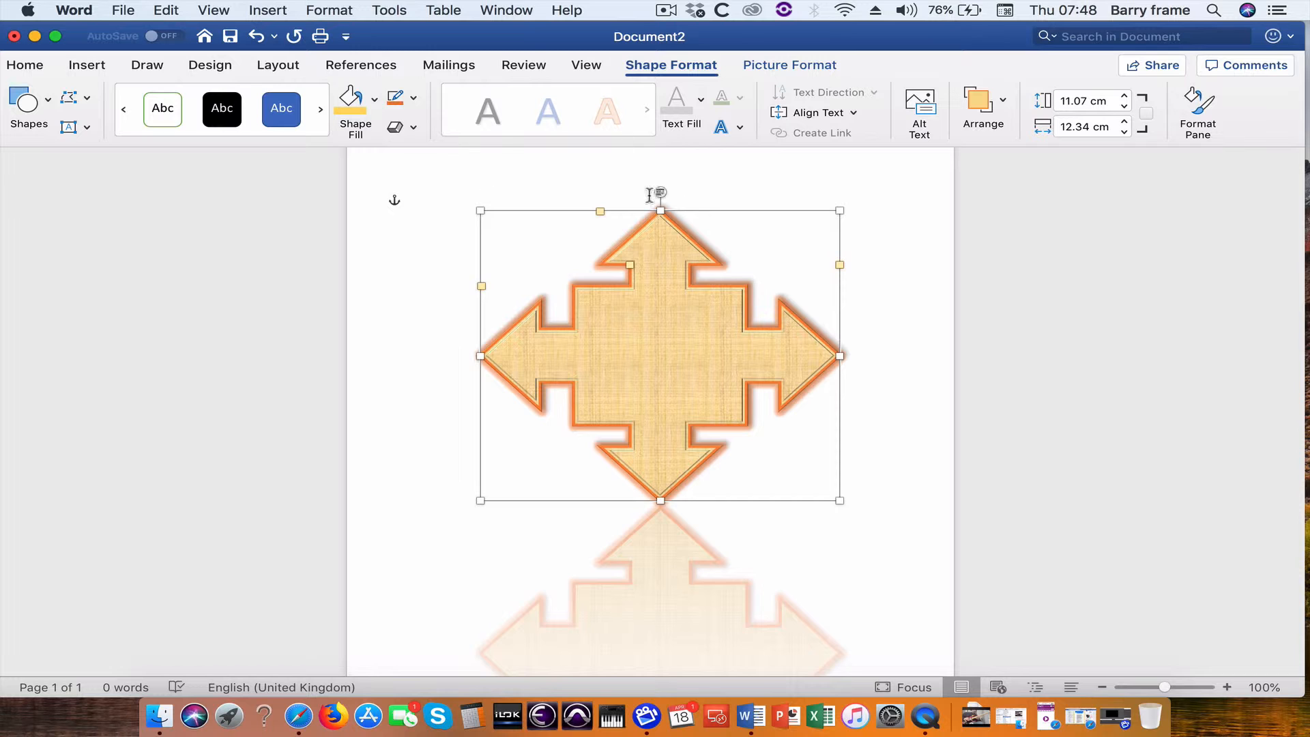
- Try the second parallel 3-D rotation of the gallery's first row on the arrow shape
{"action": "left_click", "coordinate": [416, 127]}
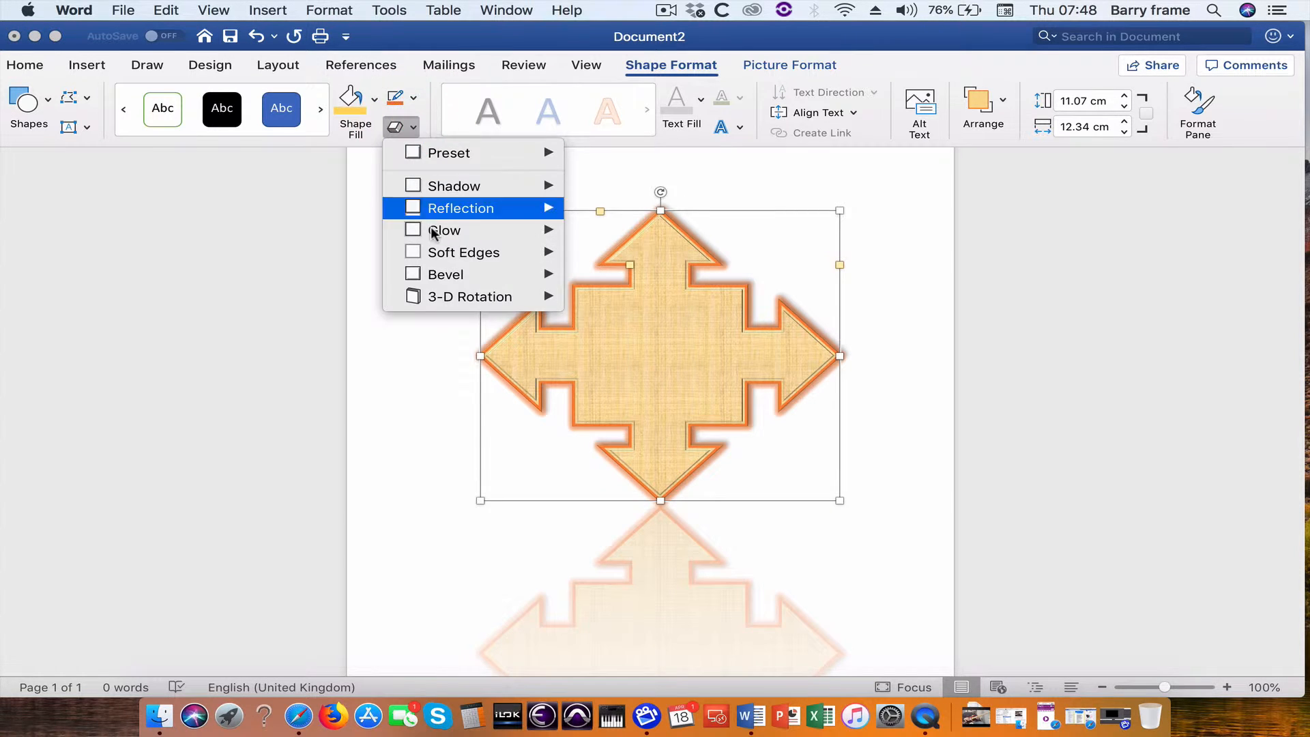
{"action": "mouse_move", "coordinate": [448, 298]}
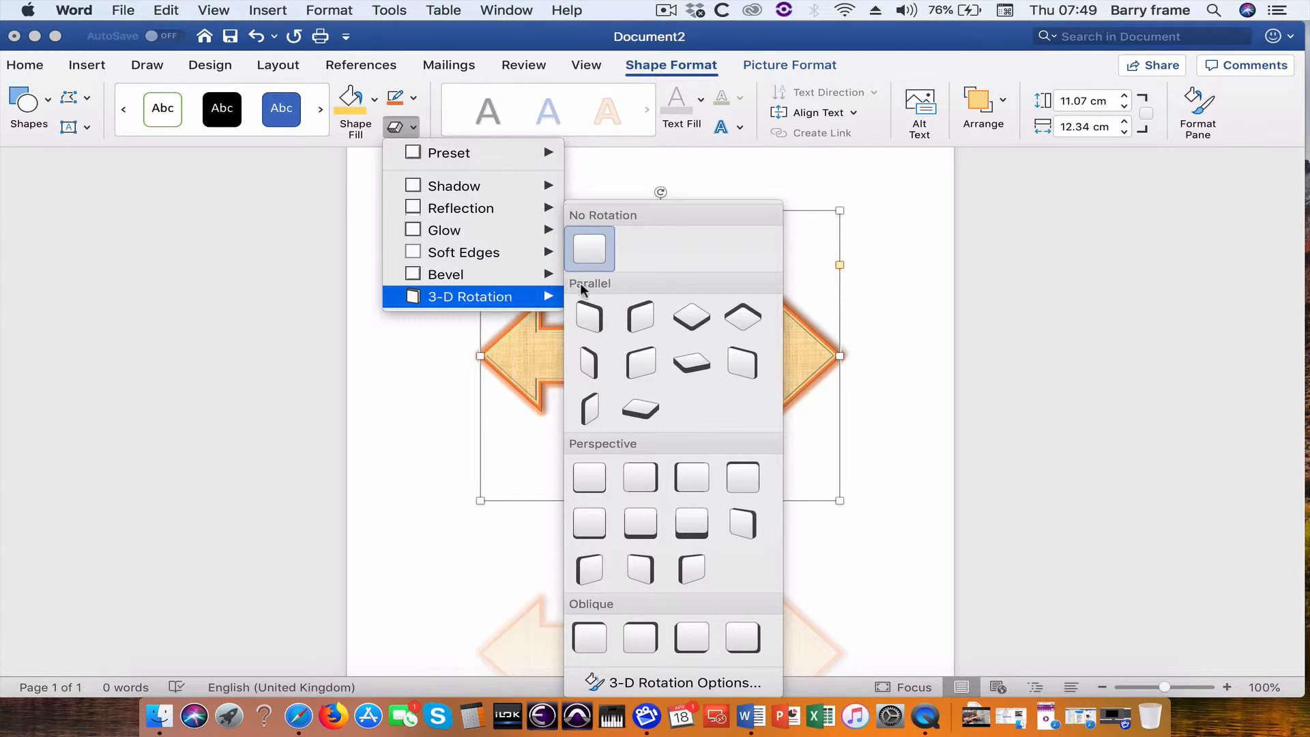
{"action": "left_click", "coordinate": [635, 323]}
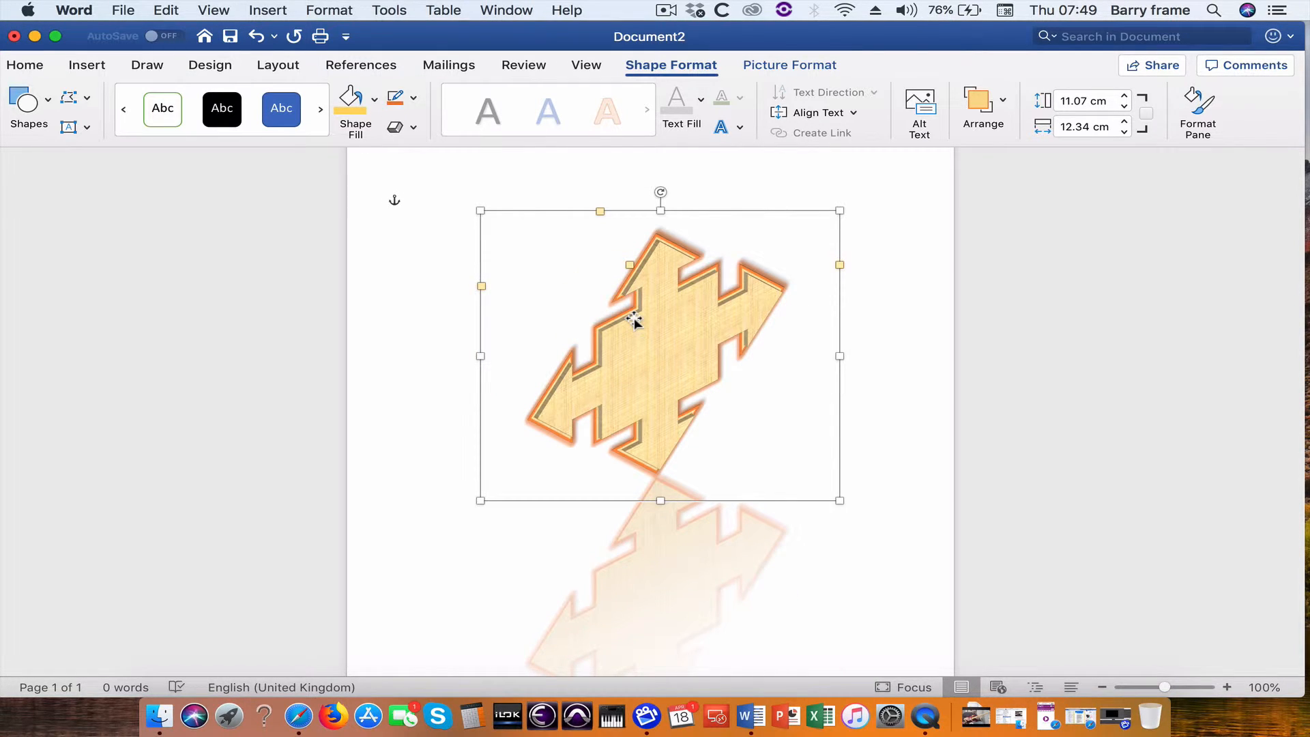
- Give the arrow shape the second parallel 3-D rotation in the gallery's second row and deselect the shape to check it
{"action": "left_click", "coordinate": [412, 130]}
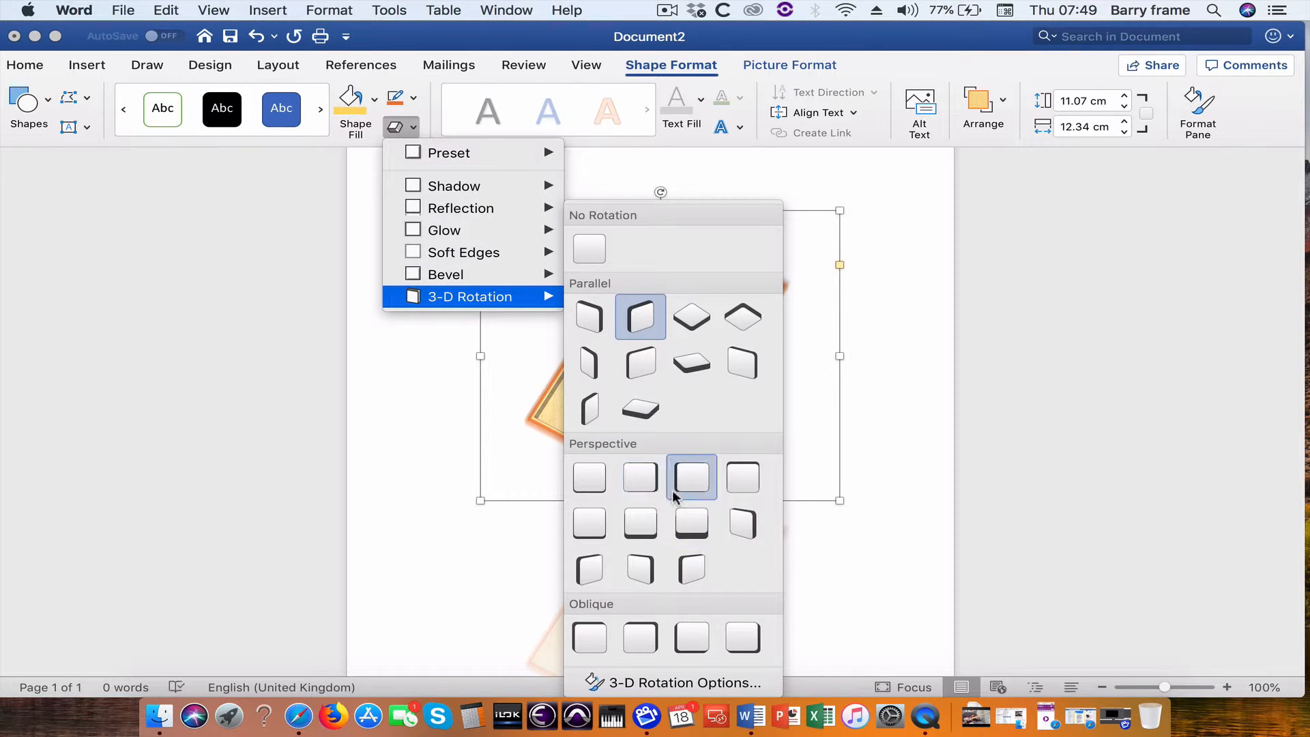
{"action": "left_click", "coordinate": [644, 364]}
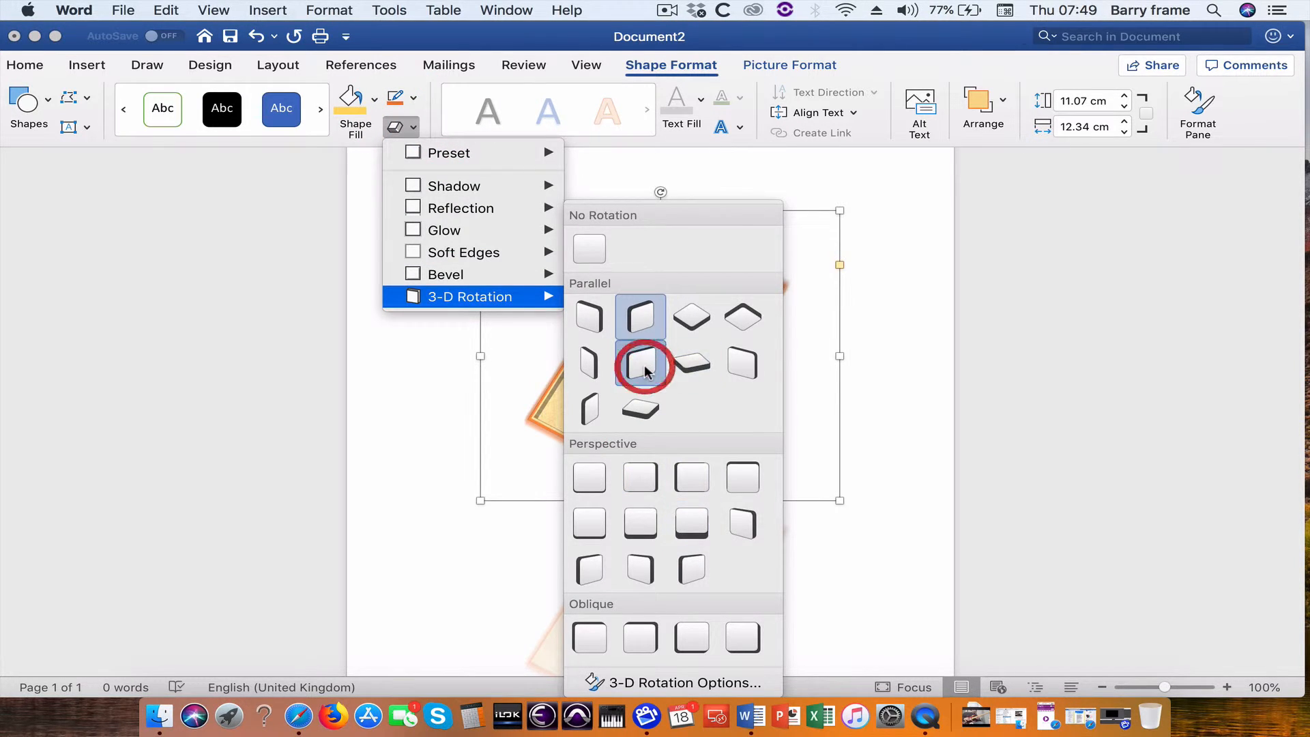
{"action": "left_click", "coordinate": [898, 387]}
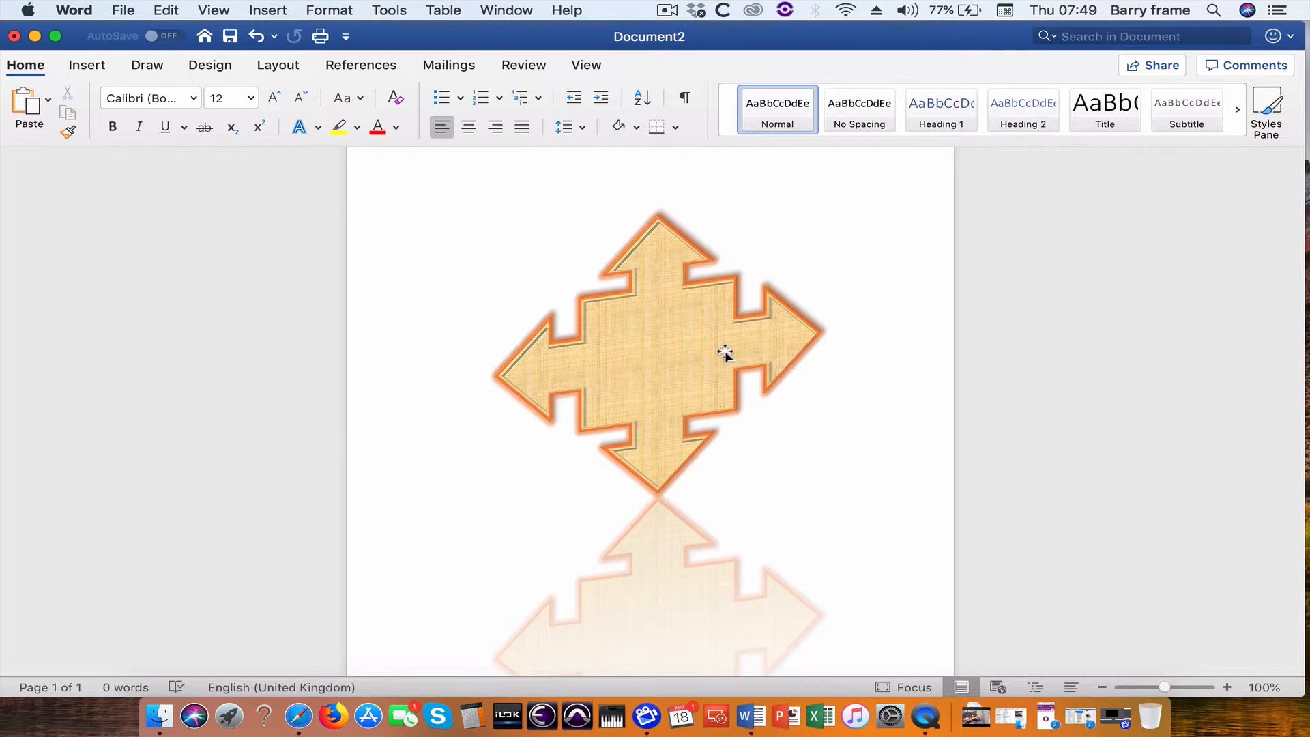
{"action": "left_click", "coordinate": [665, 353]}
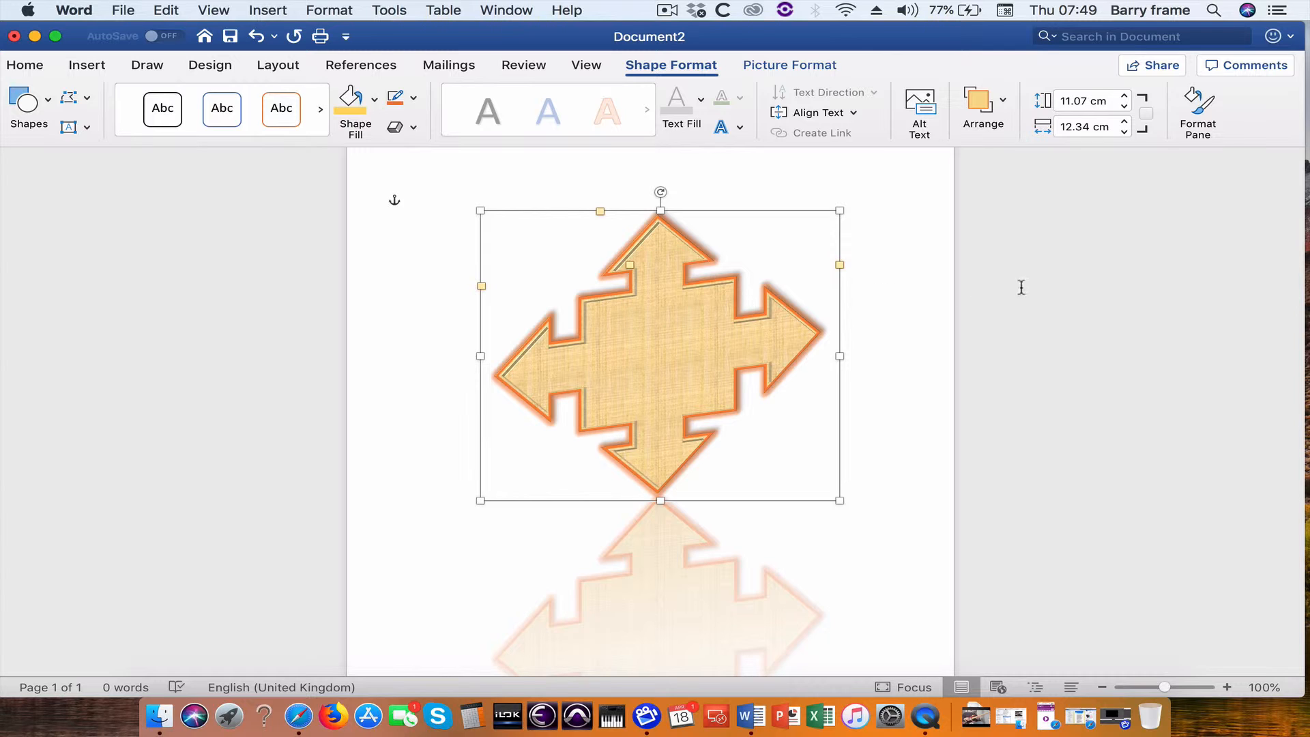
{"action": "left_click", "coordinate": [913, 300]}
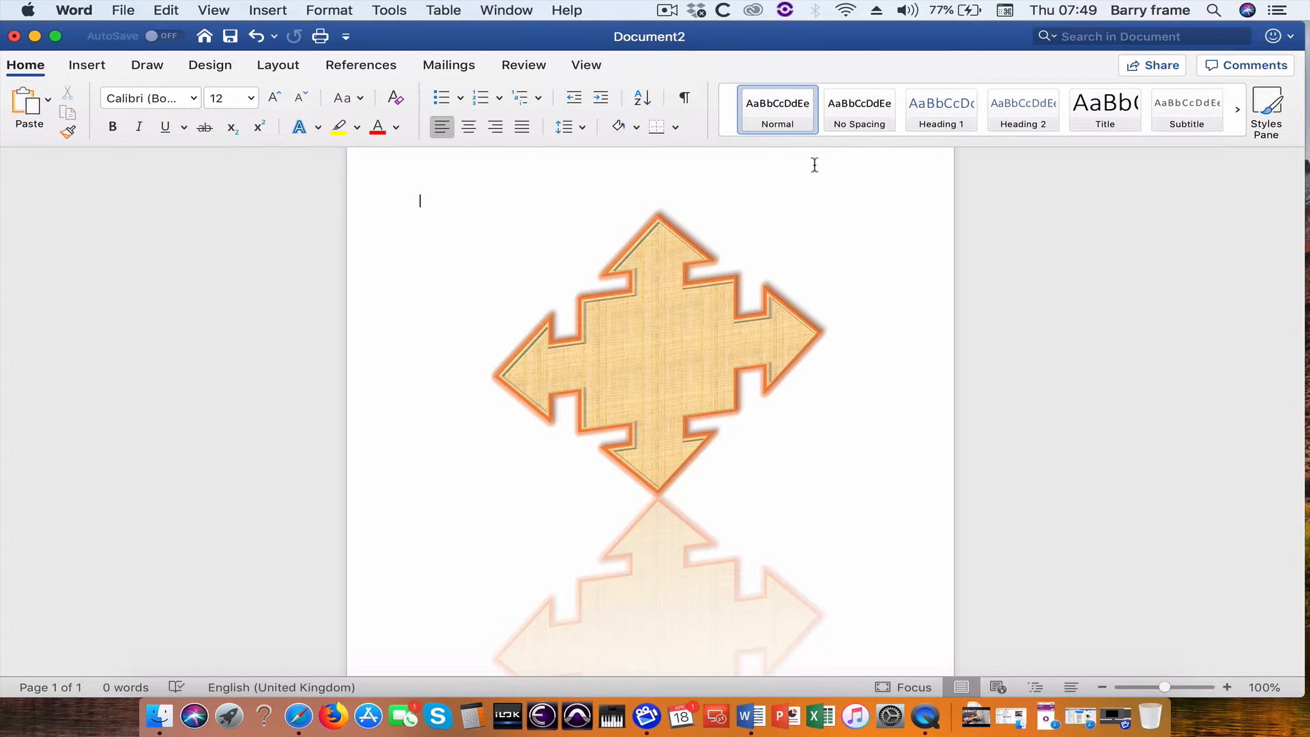
- Enter a person's first name as text inside the arrow shape and set its font size to 18
{"action": "left_click", "coordinate": [652, 366]}
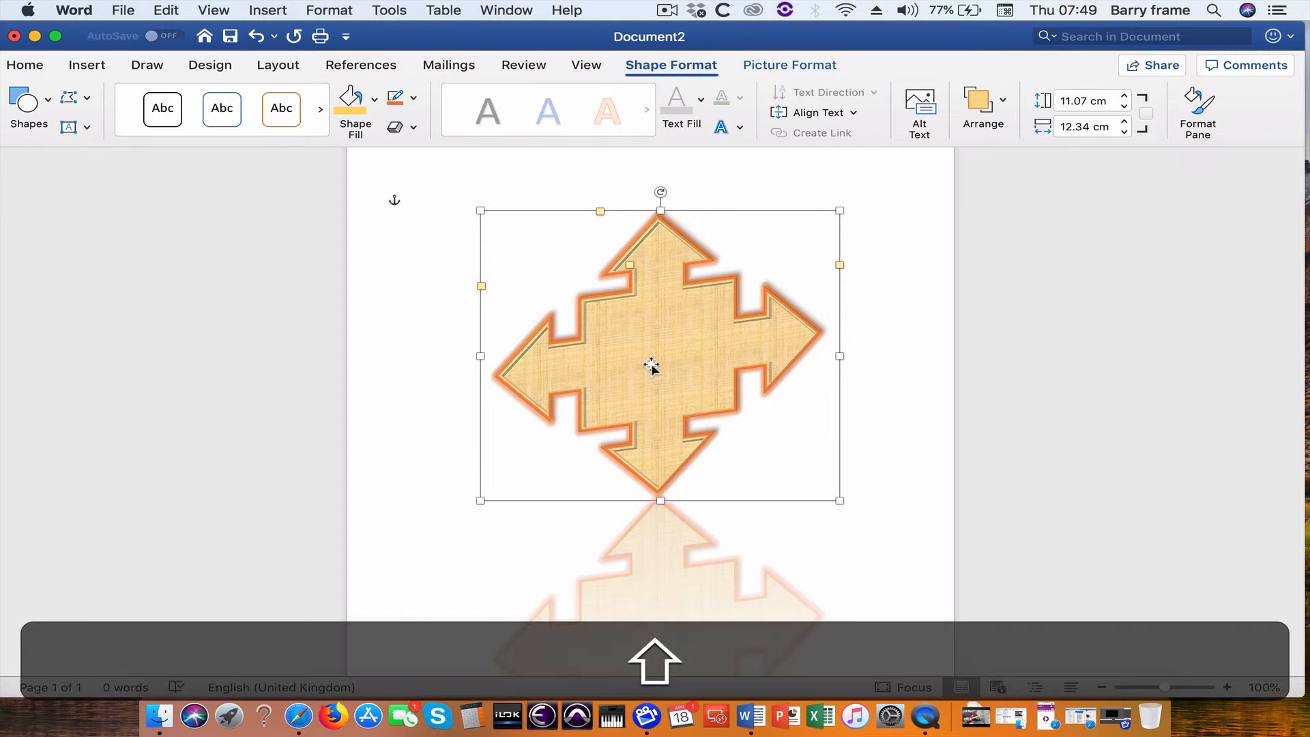
{"action": "type", "text": "Barry"}
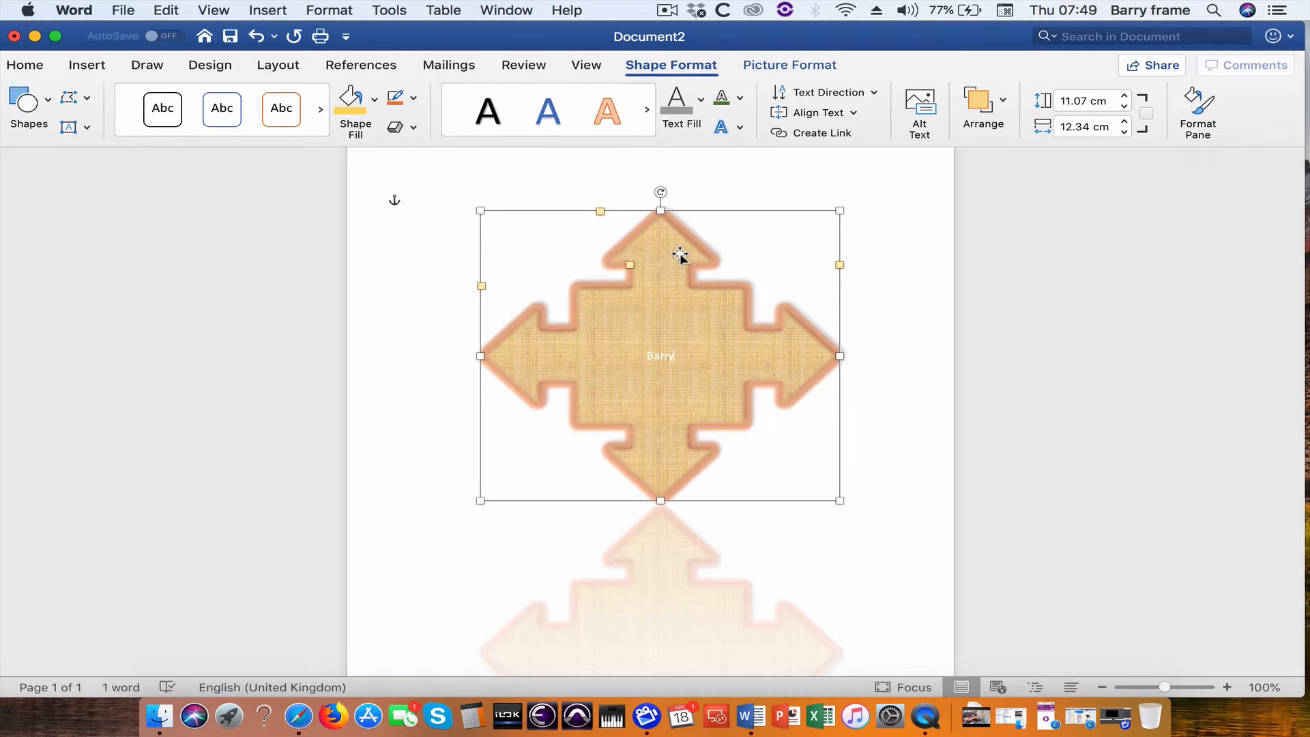
{"action": "left_click_drag", "start_coordinate": [679, 354], "coordinate": [648, 356]}
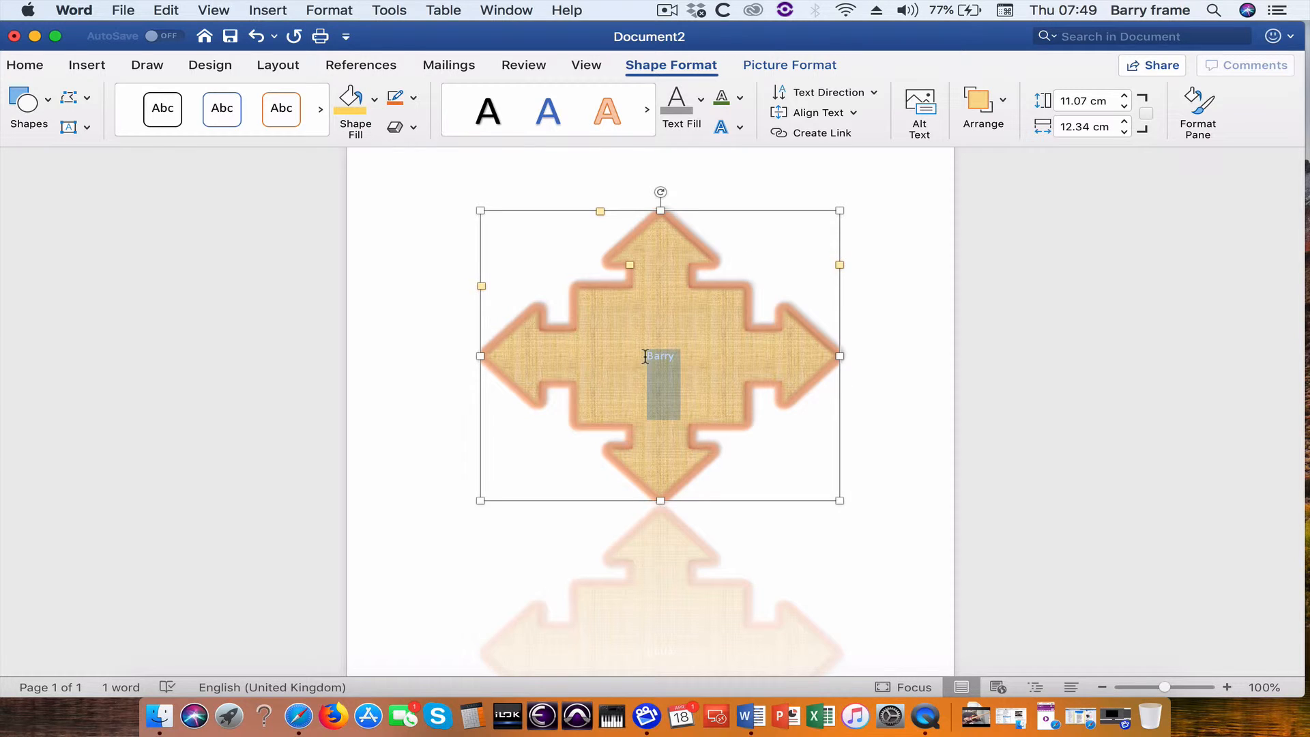
{"action": "left_click", "coordinate": [33, 65]}
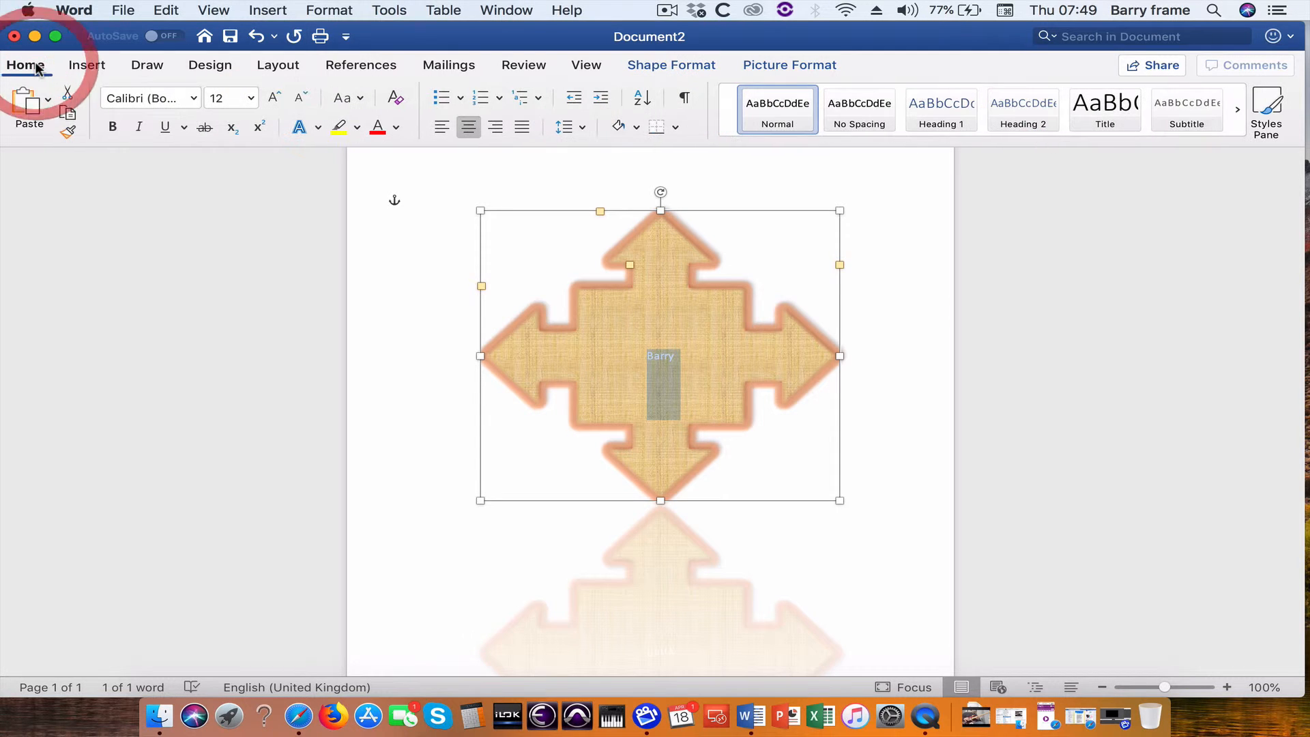
{"action": "left_click", "coordinate": [252, 96]}
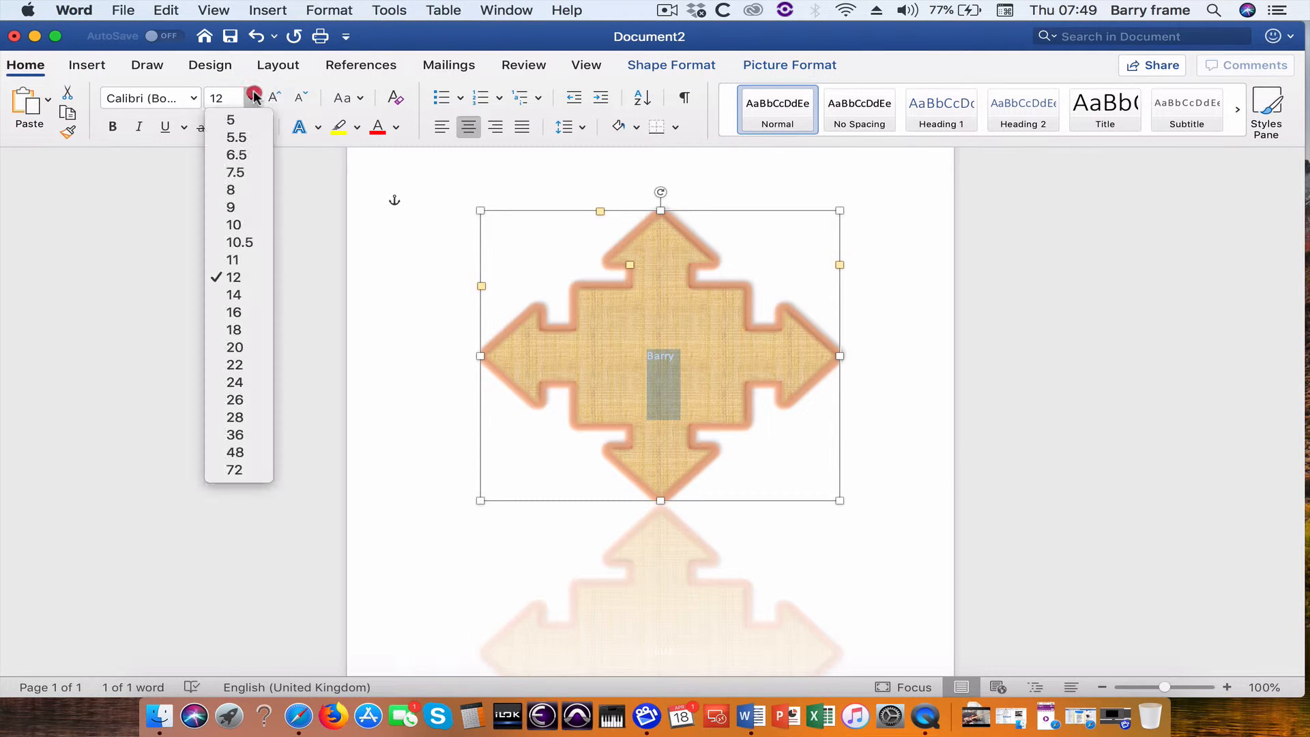
{"action": "left_click", "coordinate": [262, 331]}
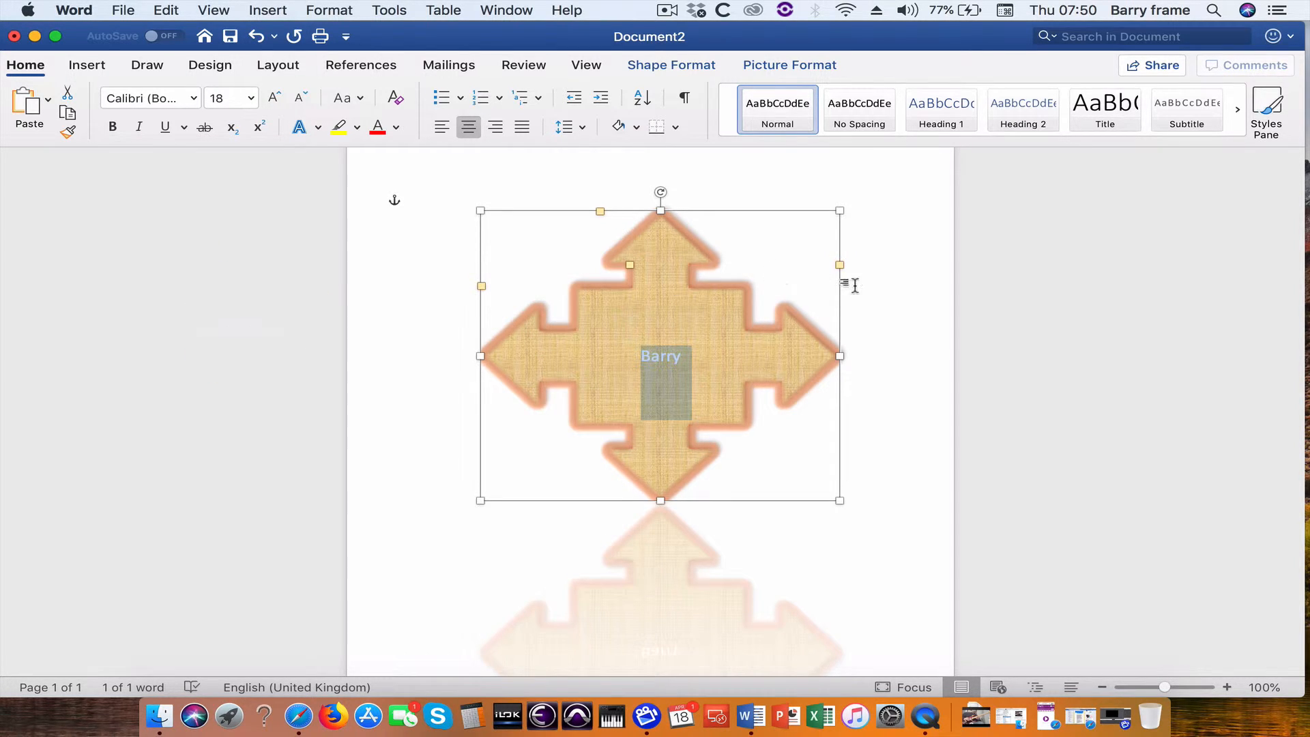
- Fill the selected name text inside the arrow shape with the second-darkest shade of the blue theme colour
{"action": "left_click", "coordinate": [786, 63]}
{"action": "left_click", "coordinate": [678, 65]}
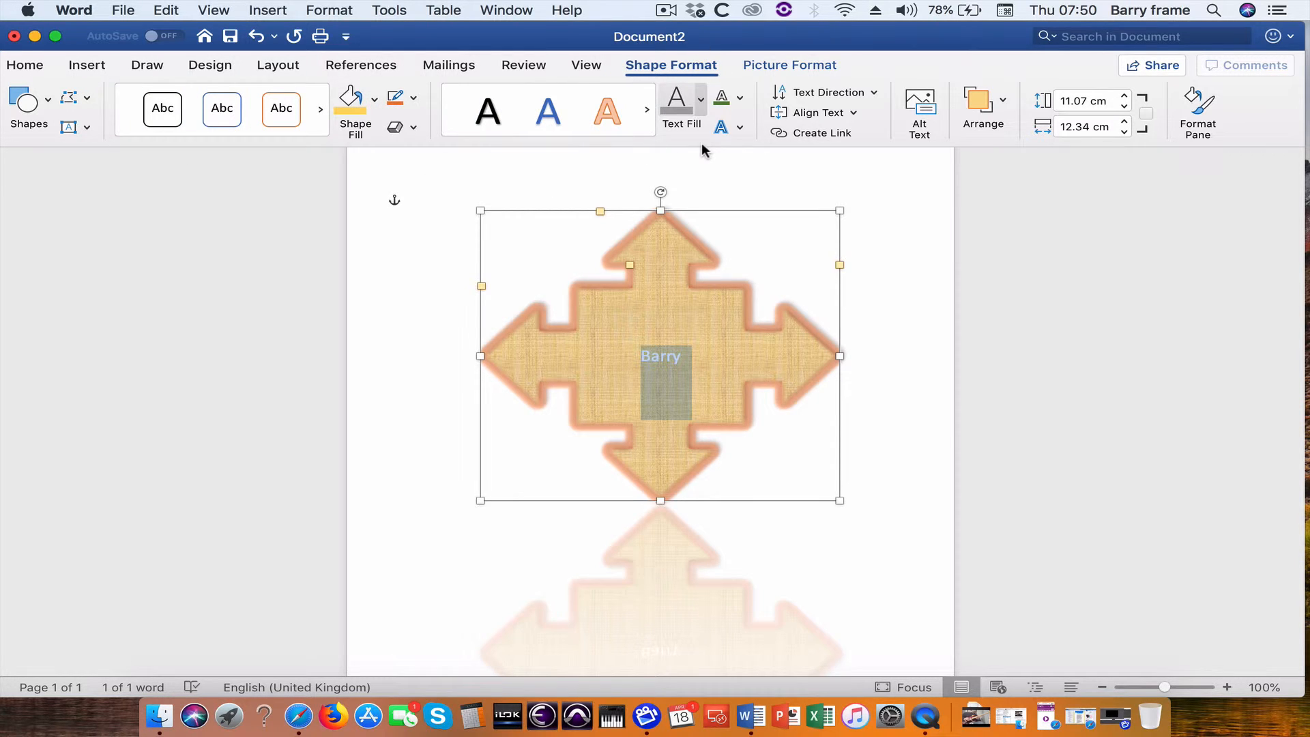
{"action": "left_click", "coordinate": [700, 100]}
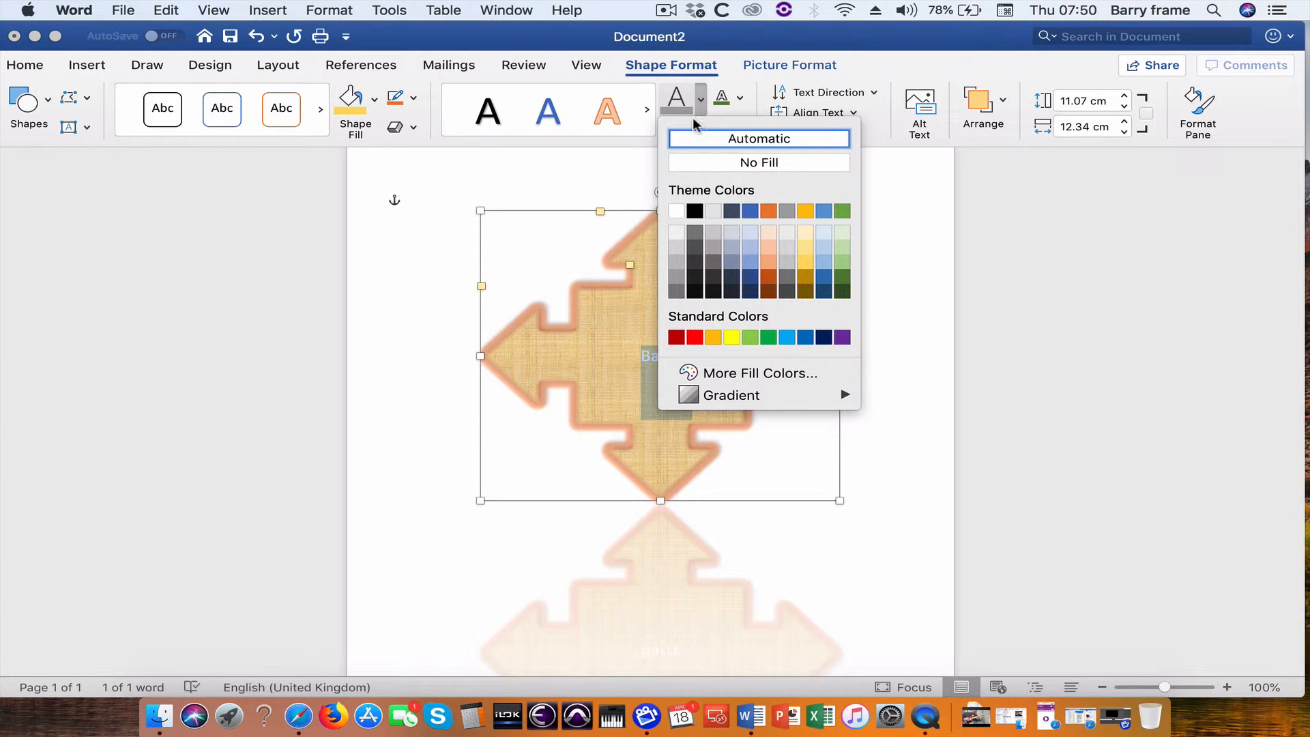
{"action": "left_click", "coordinate": [752, 277]}
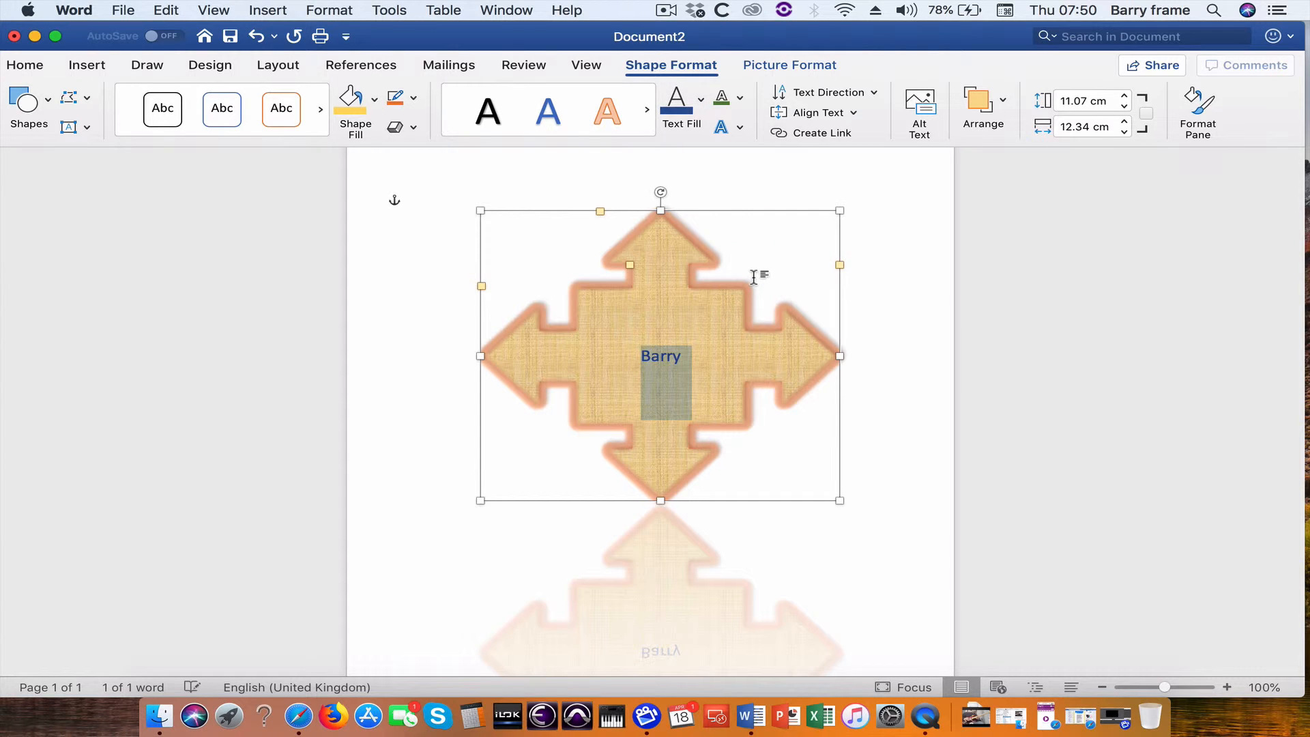
- Apply the dark gradient variation radiating from the centre to the name text's fill
{"action": "left_click", "coordinate": [703, 110]}
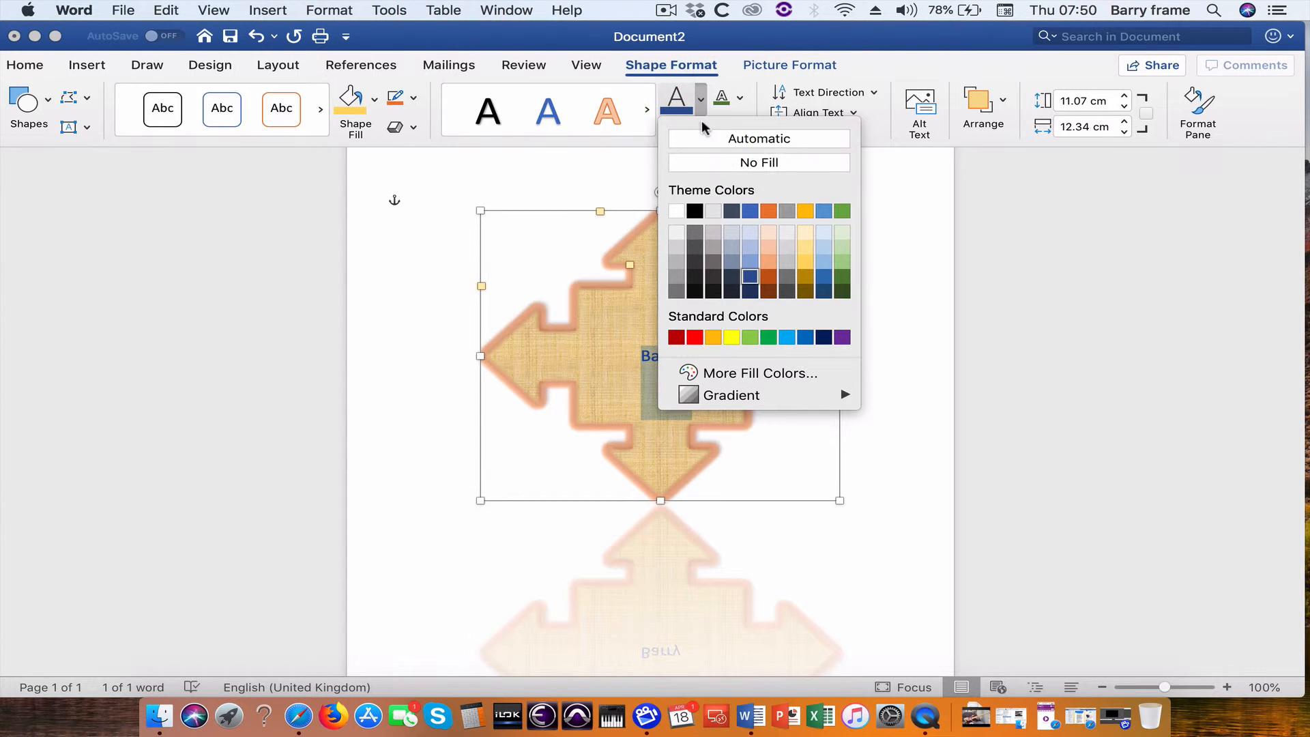
{"action": "mouse_move", "coordinate": [753, 397]}
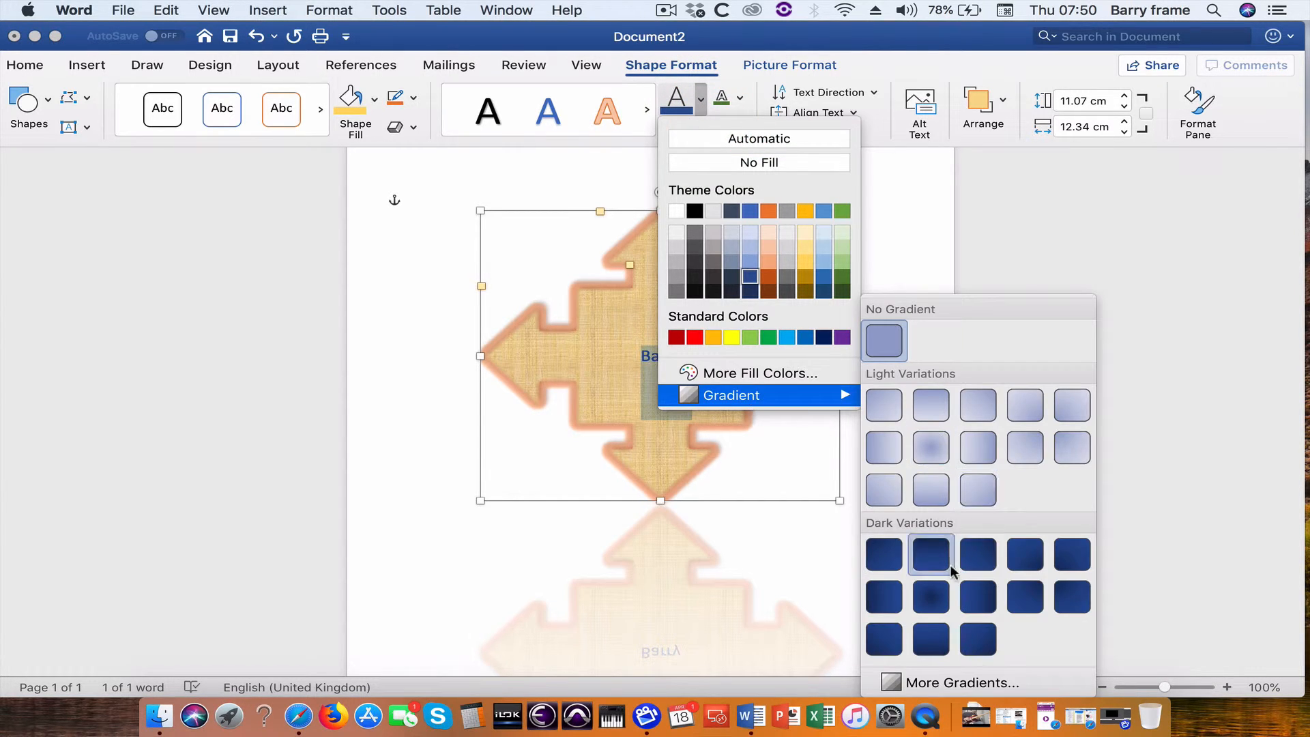
{"action": "left_click", "coordinate": [932, 593]}
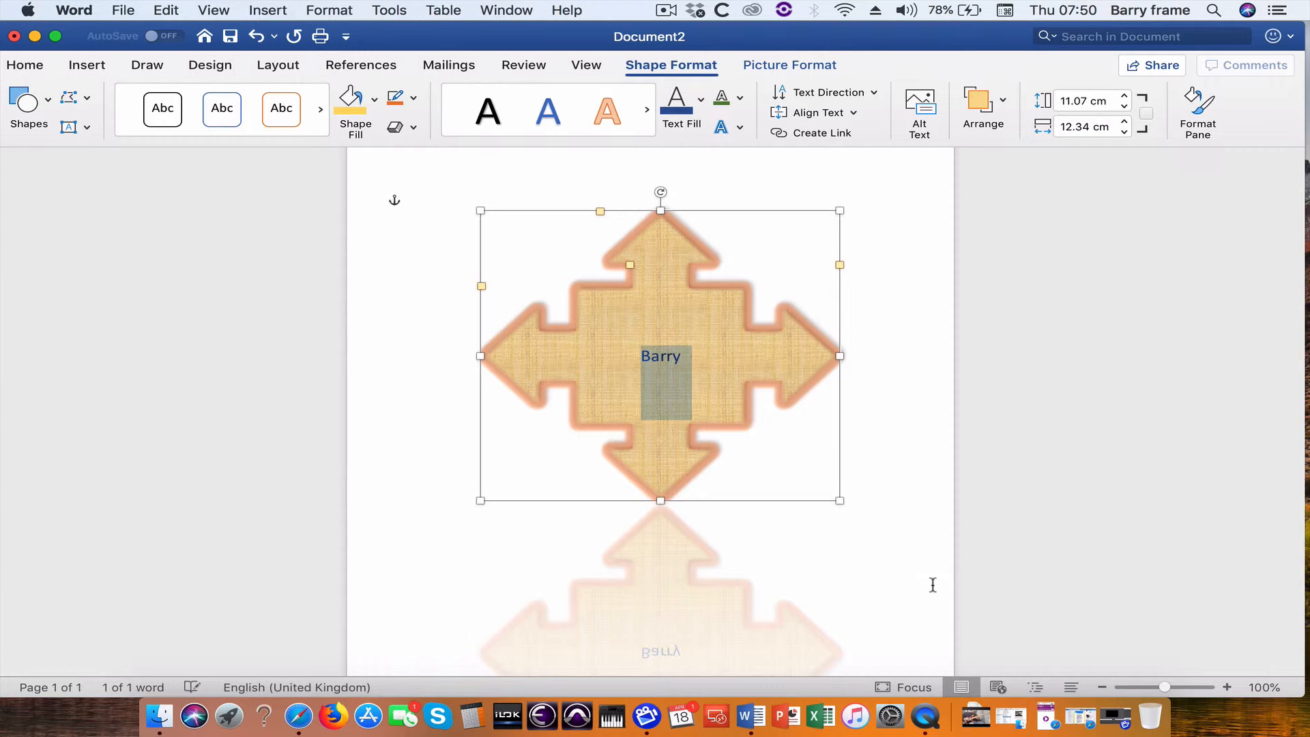
- Outline the name text inside the arrow shape with the third tint of the orange theme colour
{"action": "left_click", "coordinate": [740, 101]}
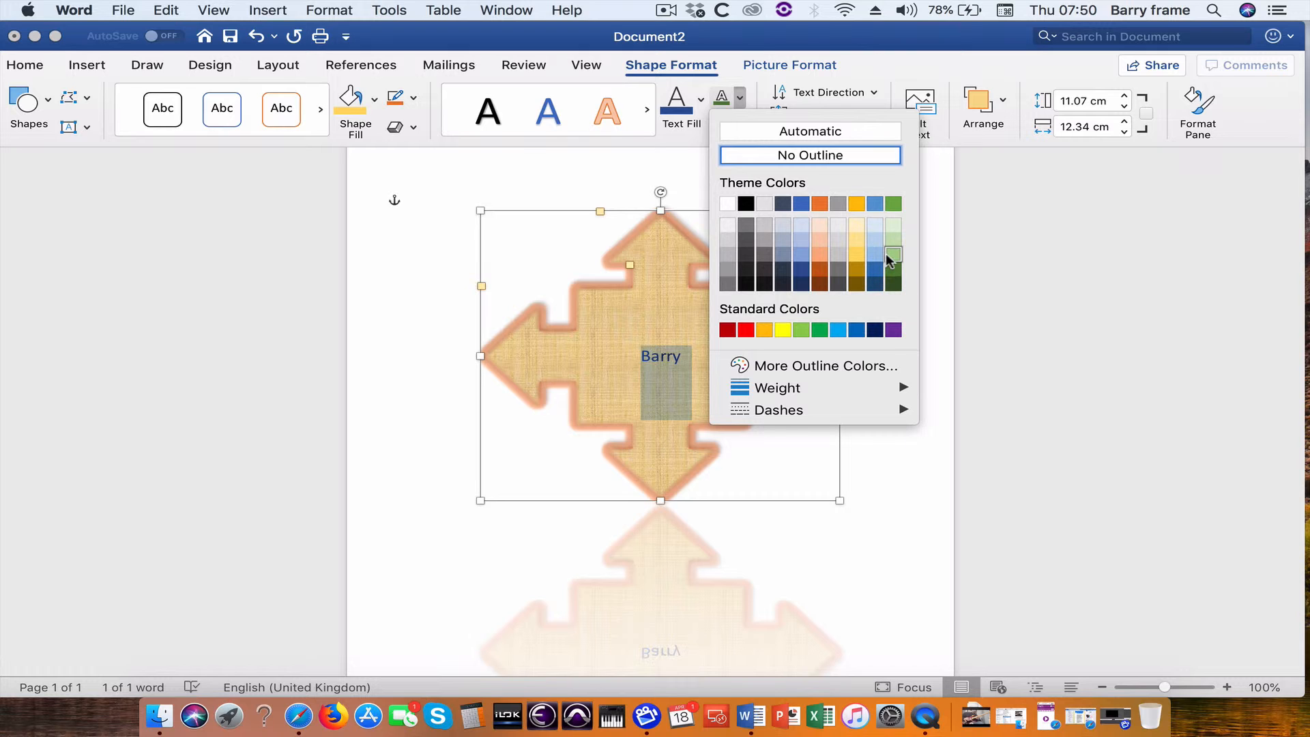
{"action": "left_click", "coordinate": [819, 257]}
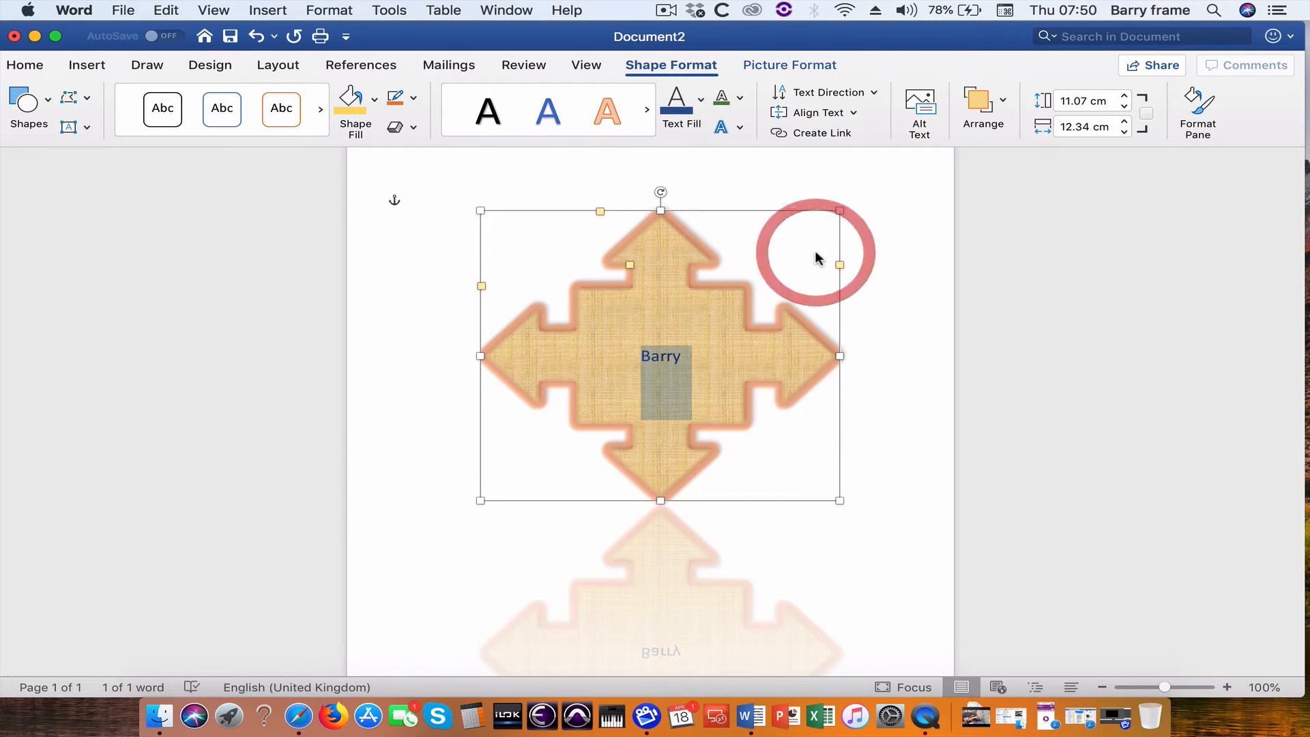
- Set the name text's outline weight to 6 pt
{"action": "left_click", "coordinate": [739, 101]}
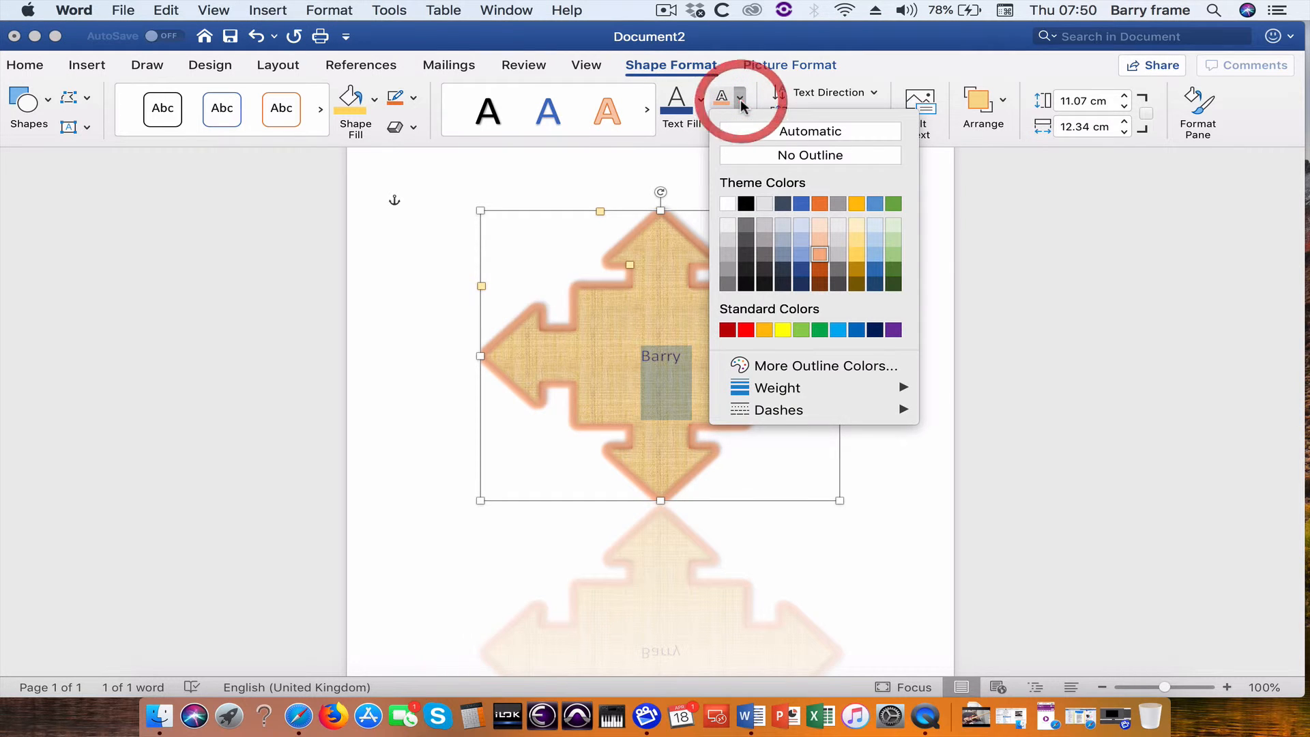
{"action": "mouse_move", "coordinate": [769, 384]}
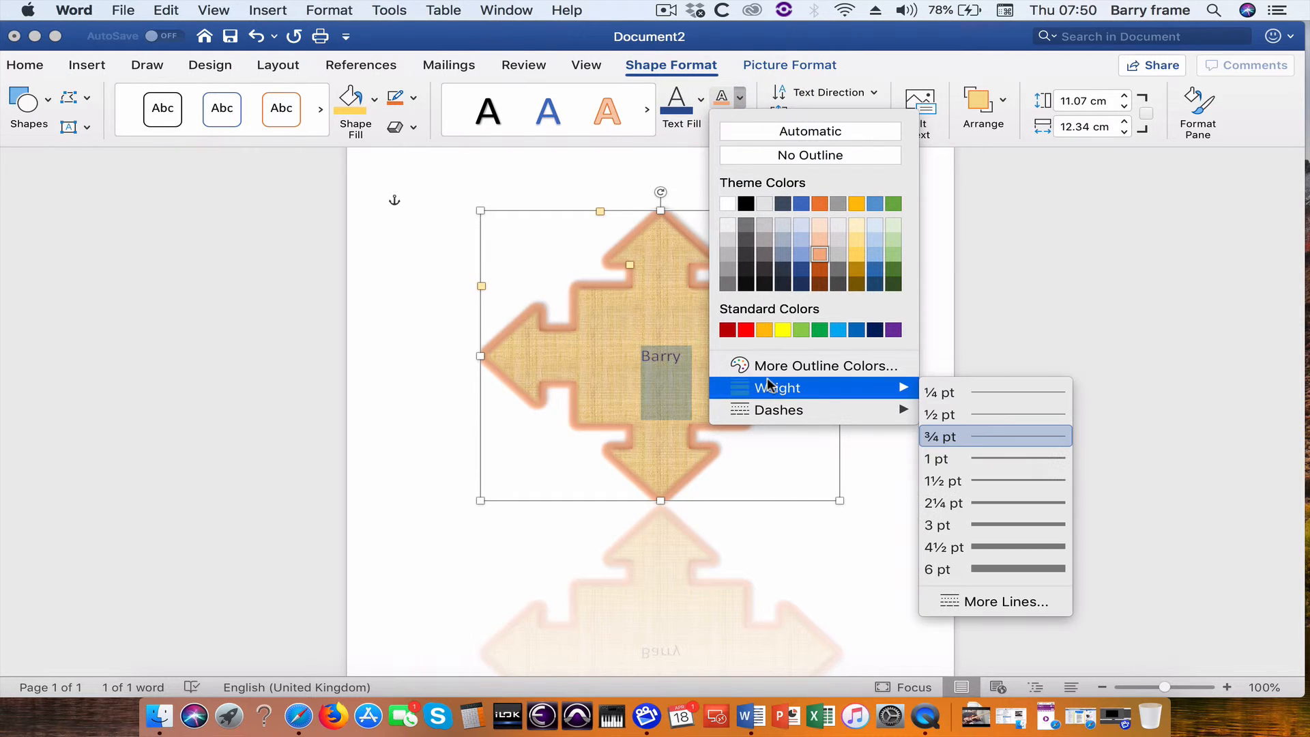
{"action": "left_click", "coordinate": [1038, 572]}
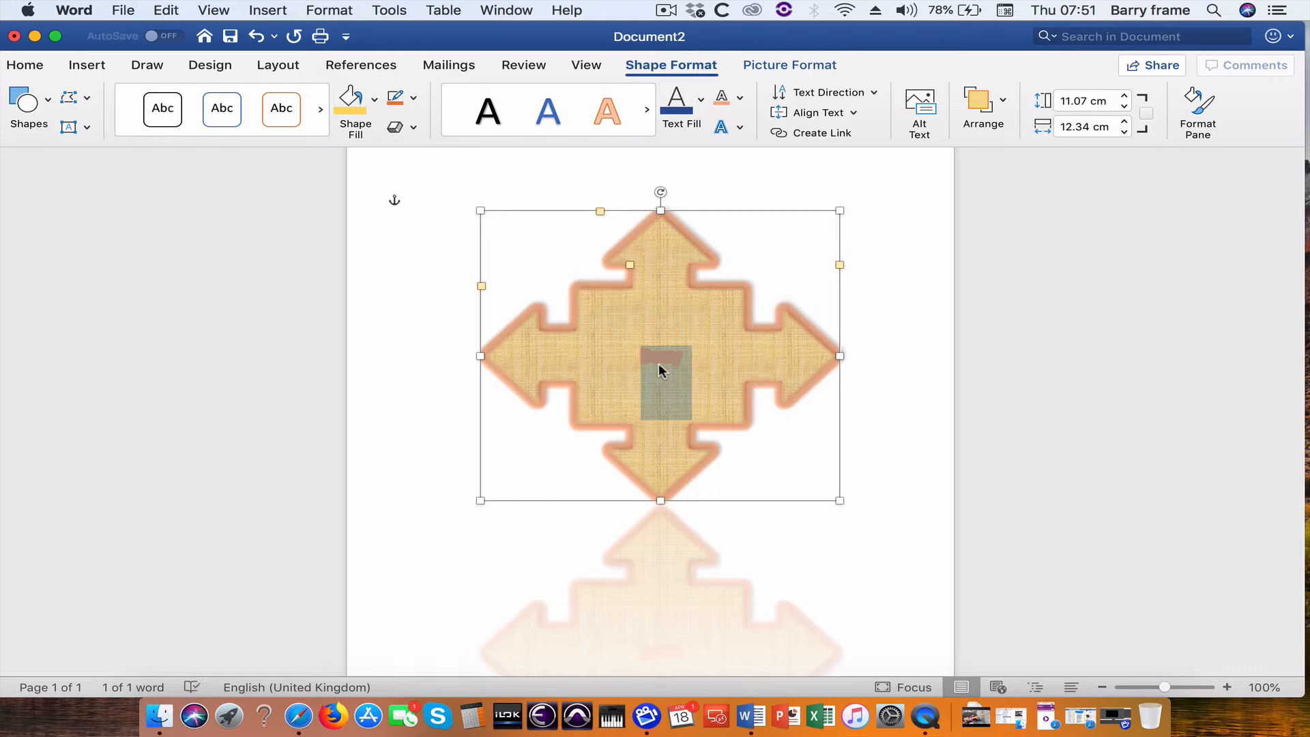
- Set the name text's outline weight to 3 pt
{"action": "left_click", "coordinate": [740, 103]}
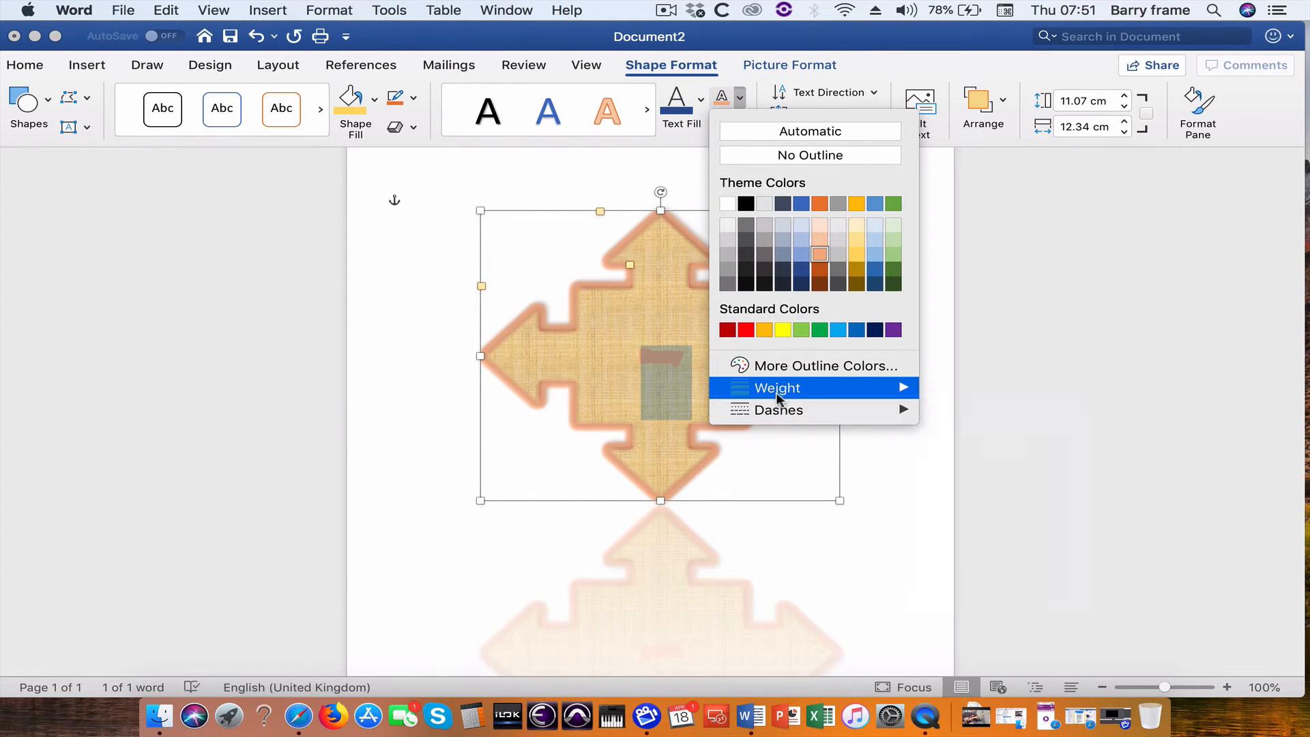
{"action": "mouse_move", "coordinate": [784, 388]}
{"action": "left_click", "coordinate": [1026, 516]}
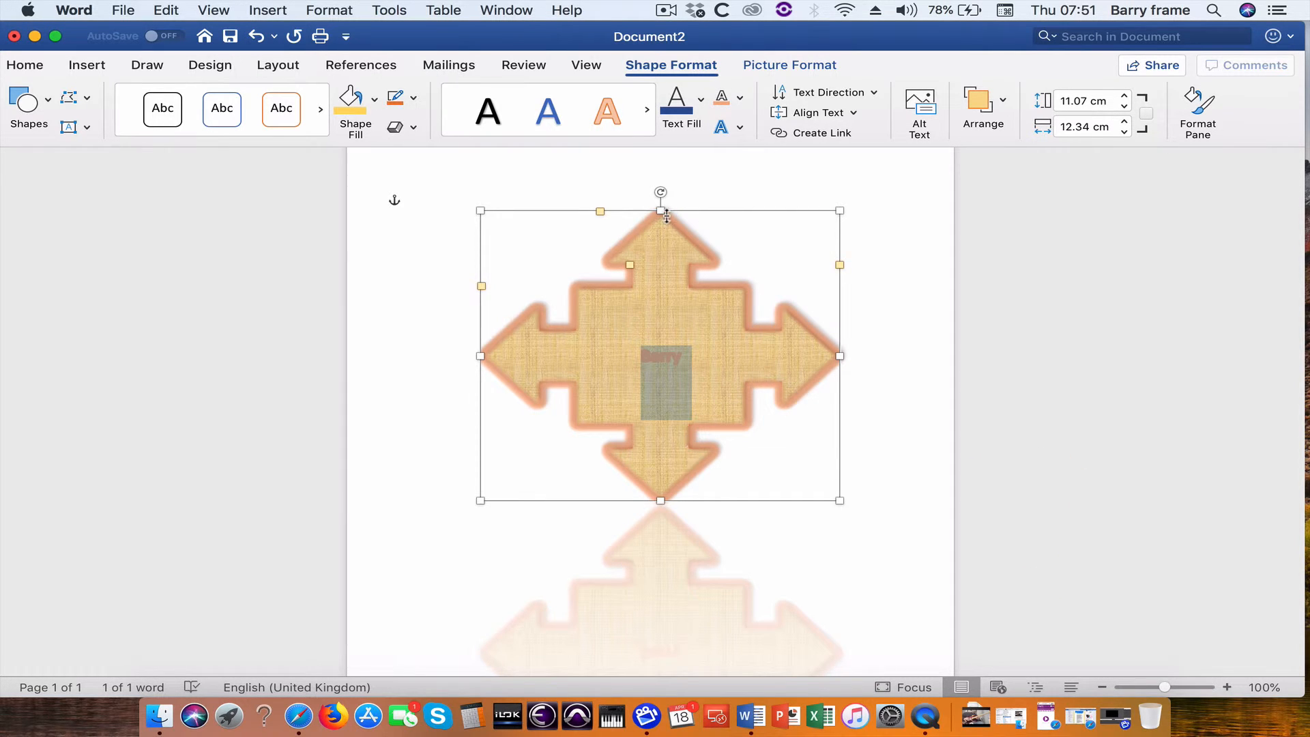
- Give the name text the third outer shadow in the gallery's third row and the last reflection variation
{"action": "left_click", "coordinate": [739, 127]}
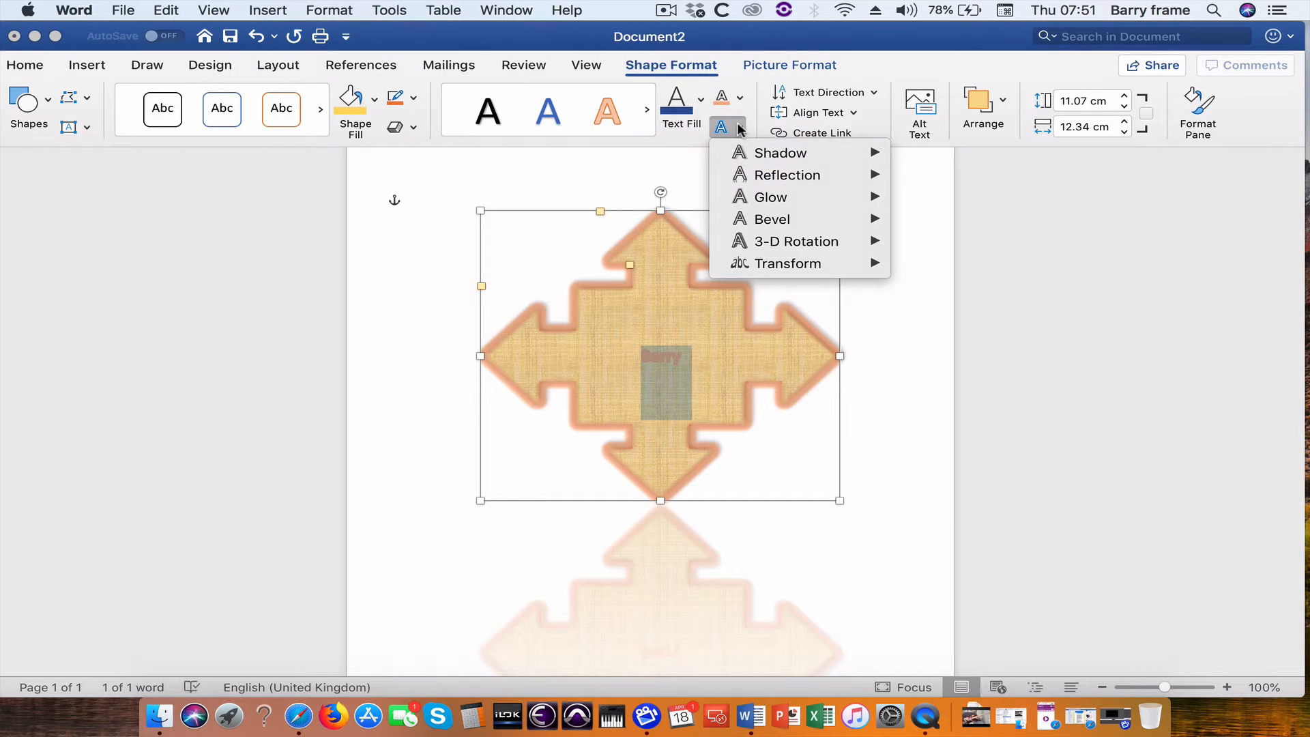
{"action": "mouse_move", "coordinate": [775, 156]}
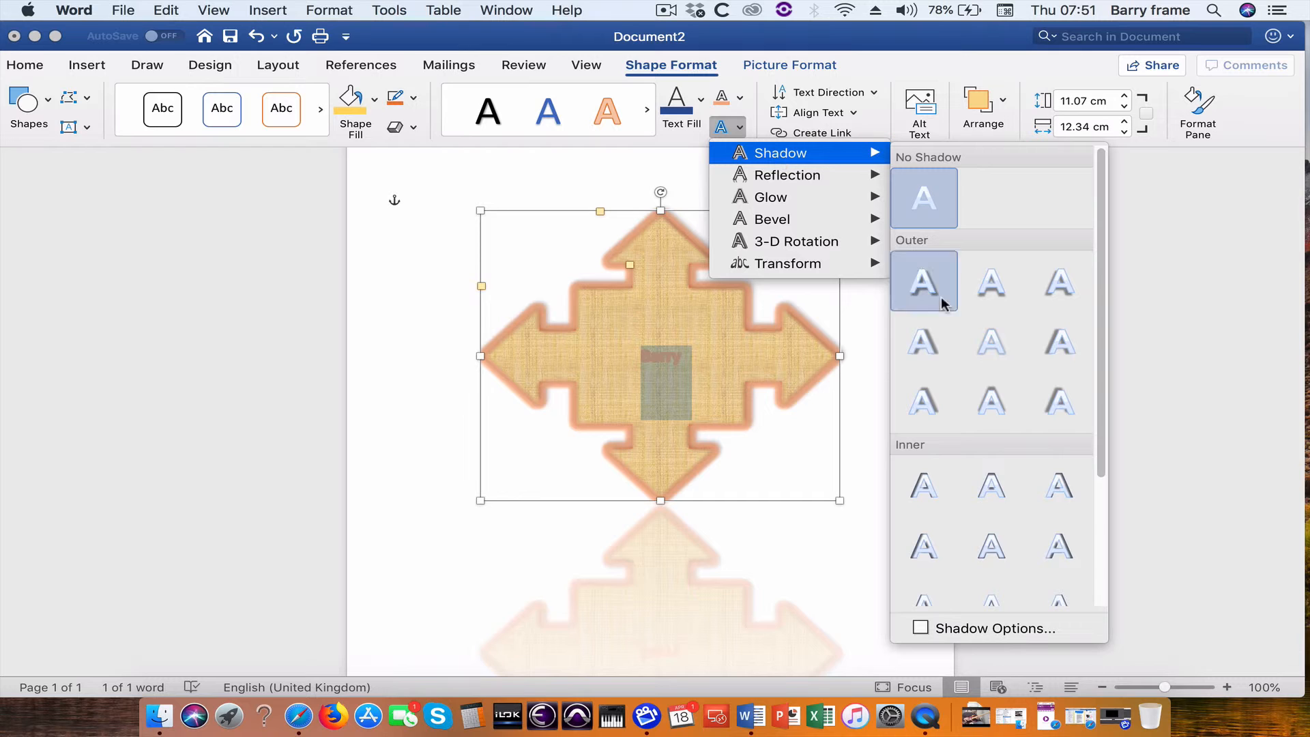
{"action": "left_click", "coordinate": [1061, 386]}
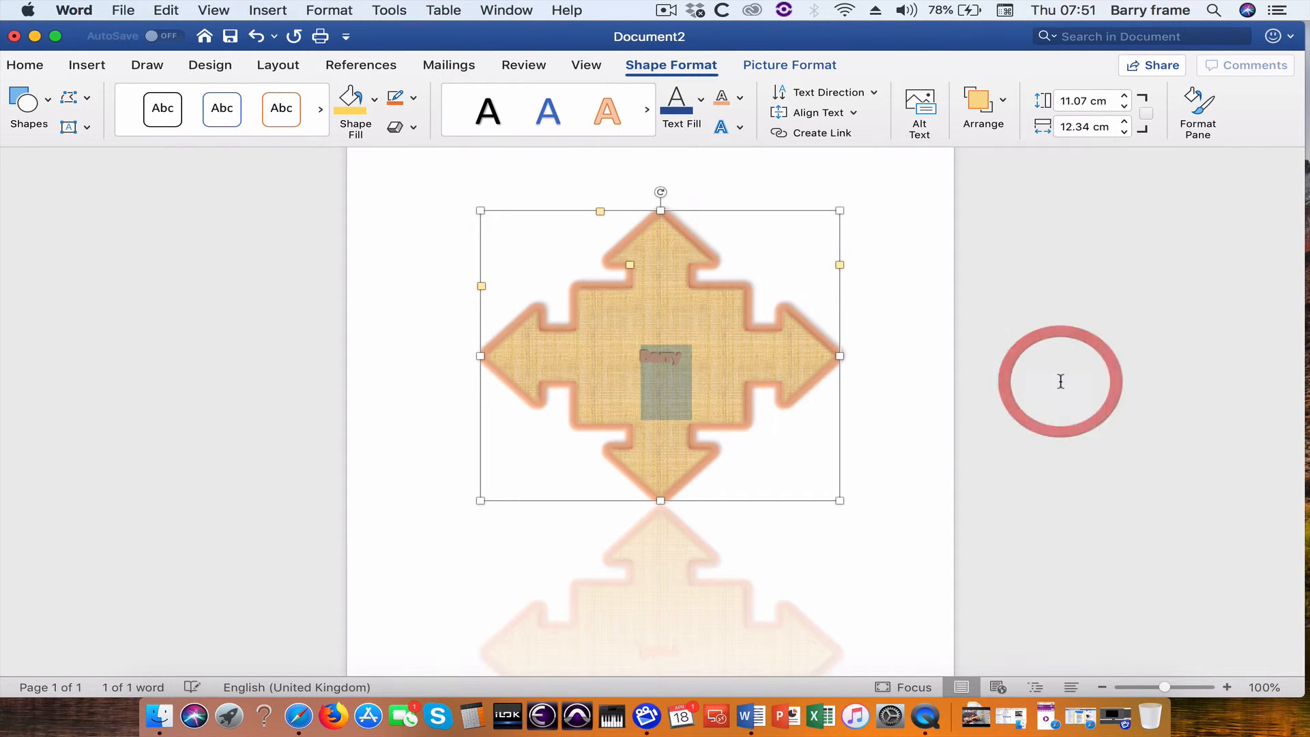
{"action": "left_click", "coordinate": [725, 126]}
{"action": "mouse_move", "coordinate": [790, 175]}
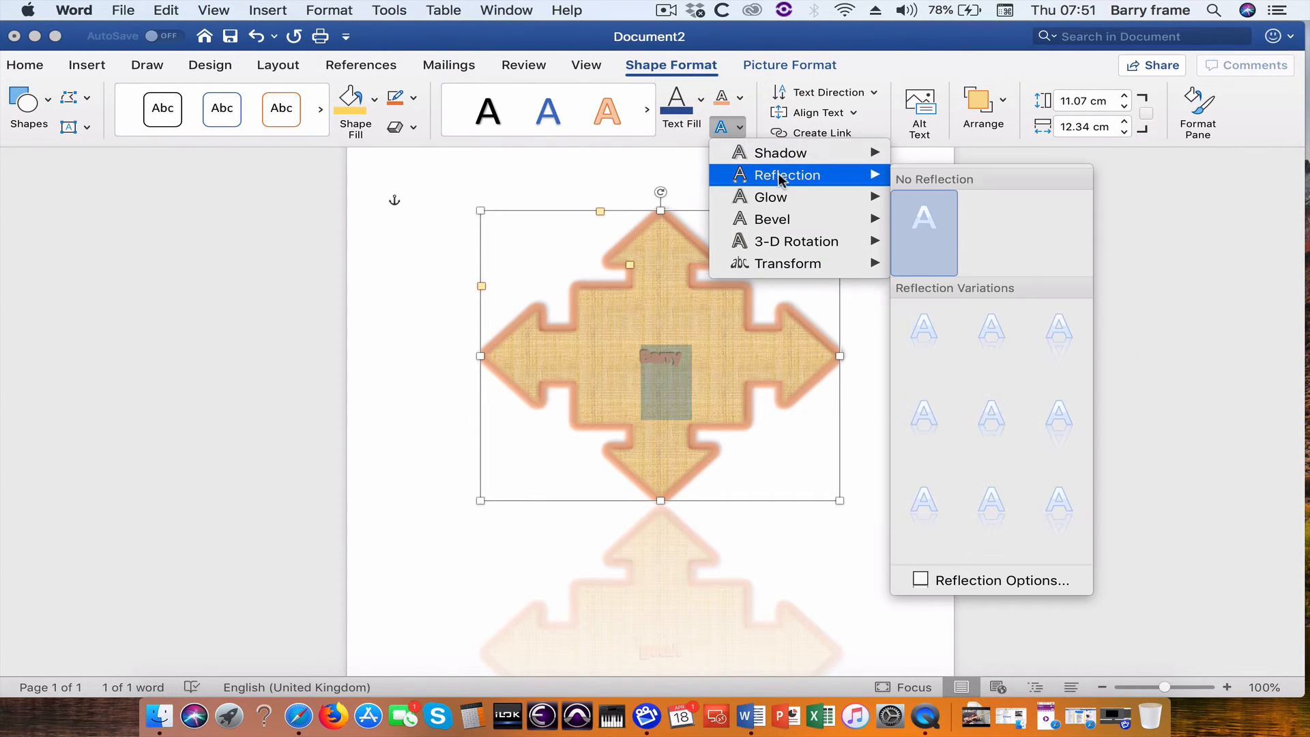
{"action": "left_click", "coordinate": [1055, 494]}
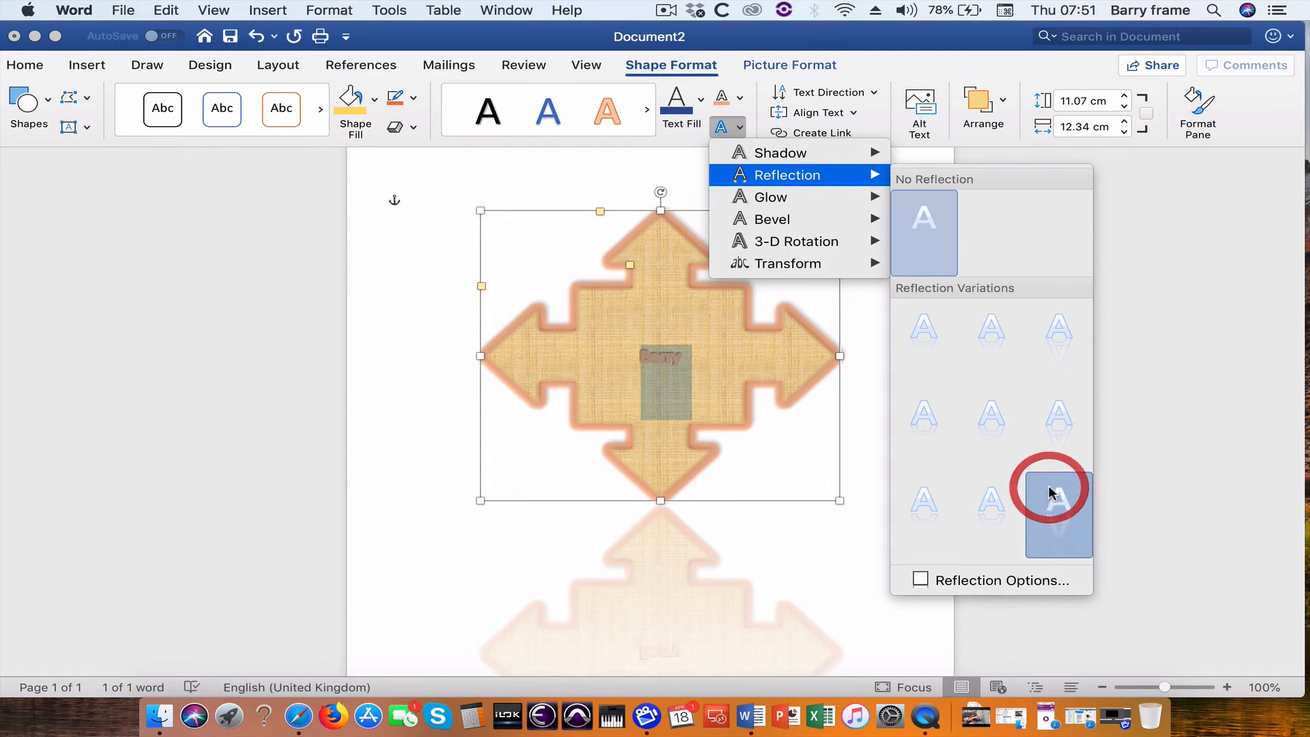
- Add the light blue glow variation from the third row and the third bevel in the second row to the name text
{"action": "left_click", "coordinate": [744, 127]}
{"action": "mouse_move", "coordinate": [792, 196]}
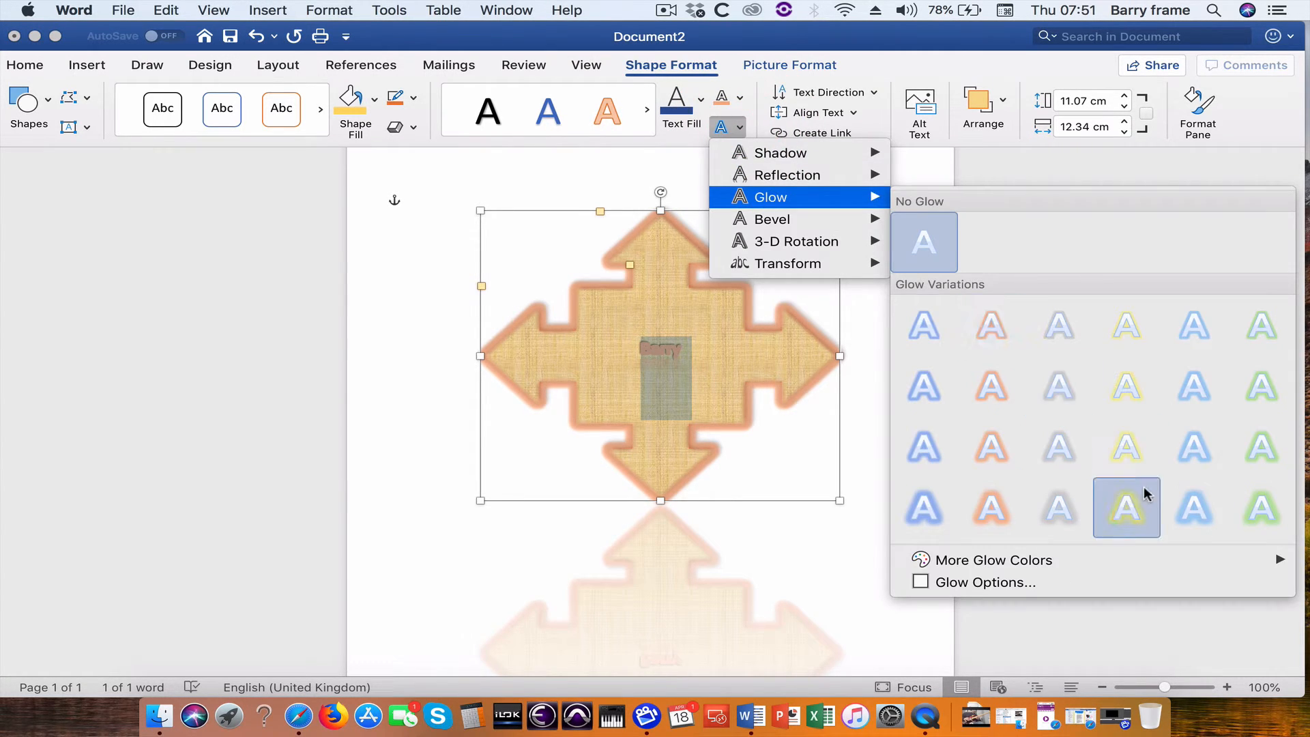
{"action": "left_click", "coordinate": [1194, 447]}
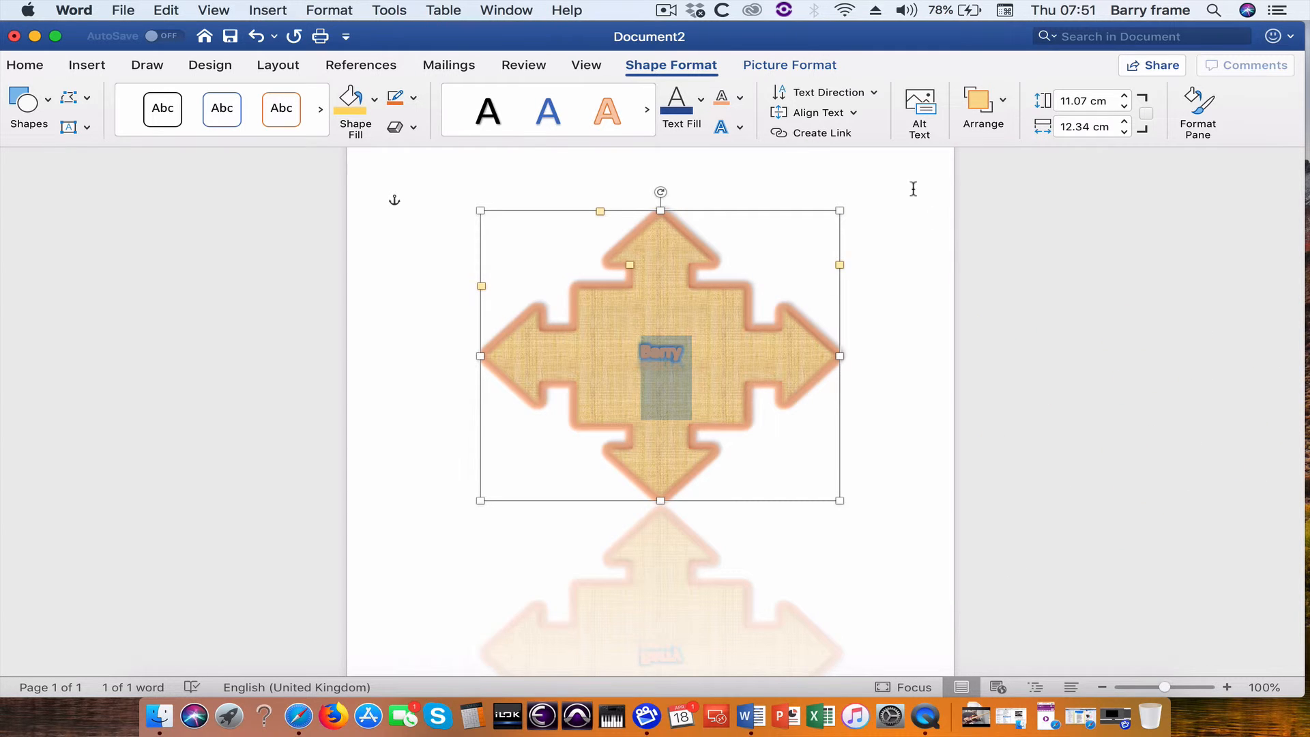
{"action": "left_click", "coordinate": [740, 127]}
{"action": "mouse_move", "coordinate": [761, 223]}
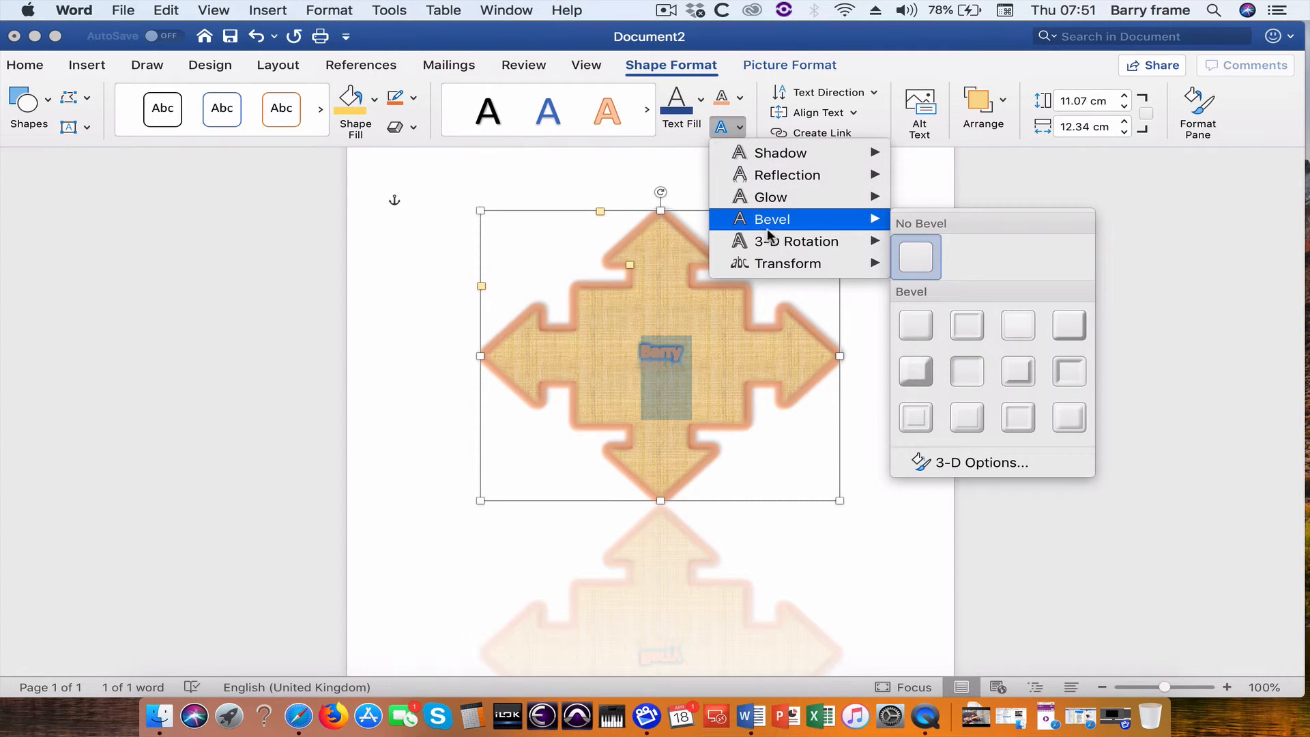
{"action": "left_click", "coordinate": [1017, 372]}
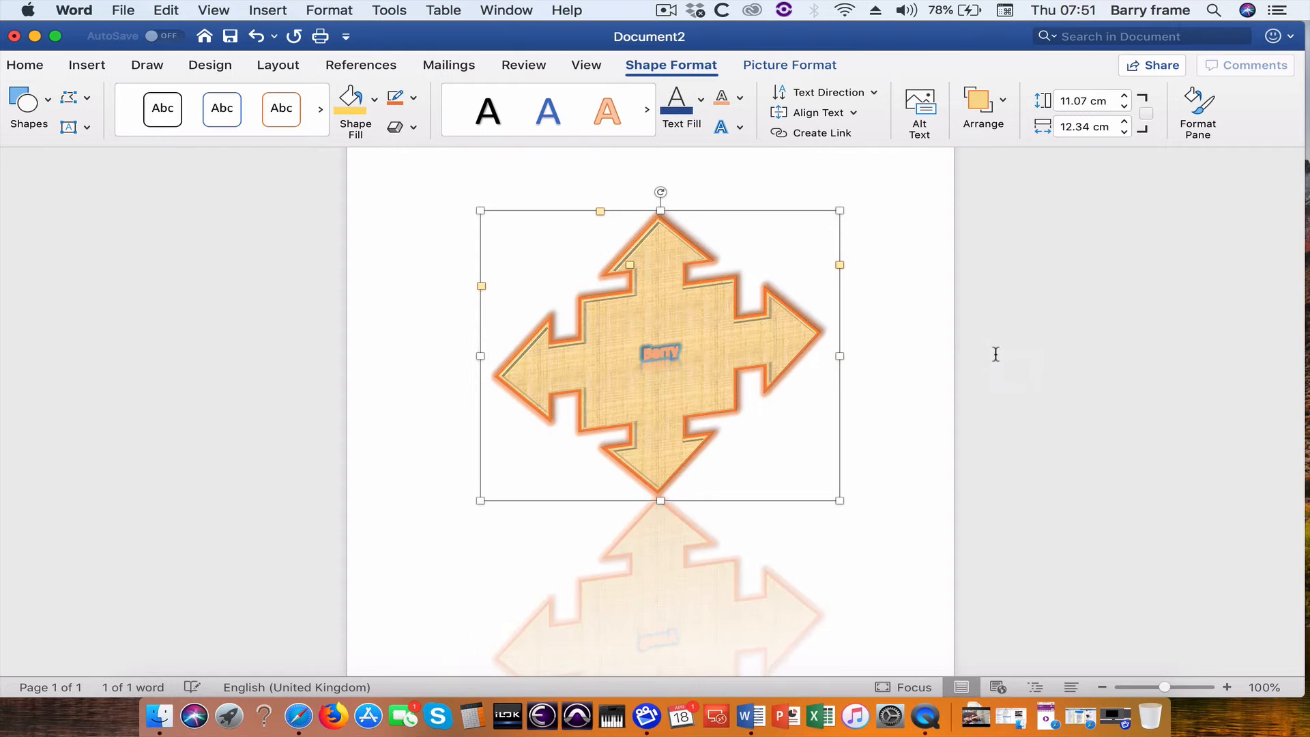
- Apply the second parallel 3-D rotation in the gallery's second row to the name text
{"action": "left_click", "coordinate": [740, 127]}
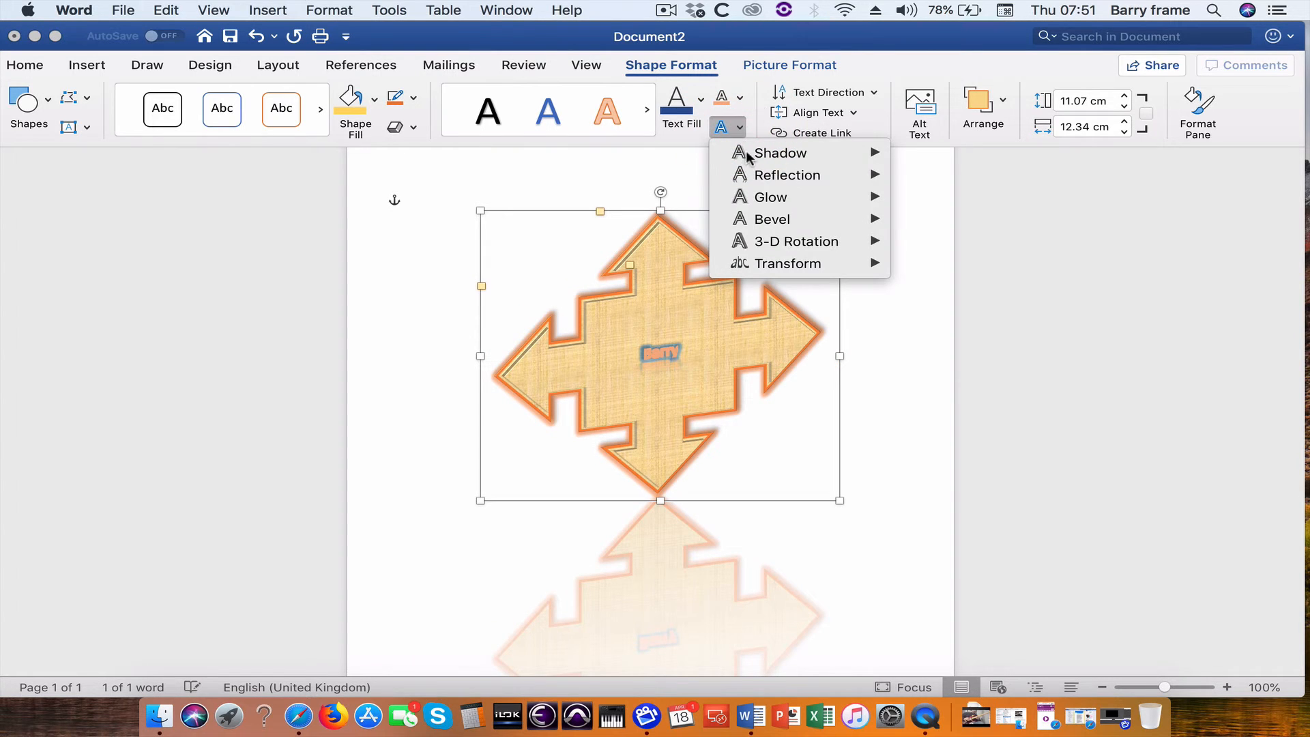
{"action": "mouse_move", "coordinate": [783, 240]}
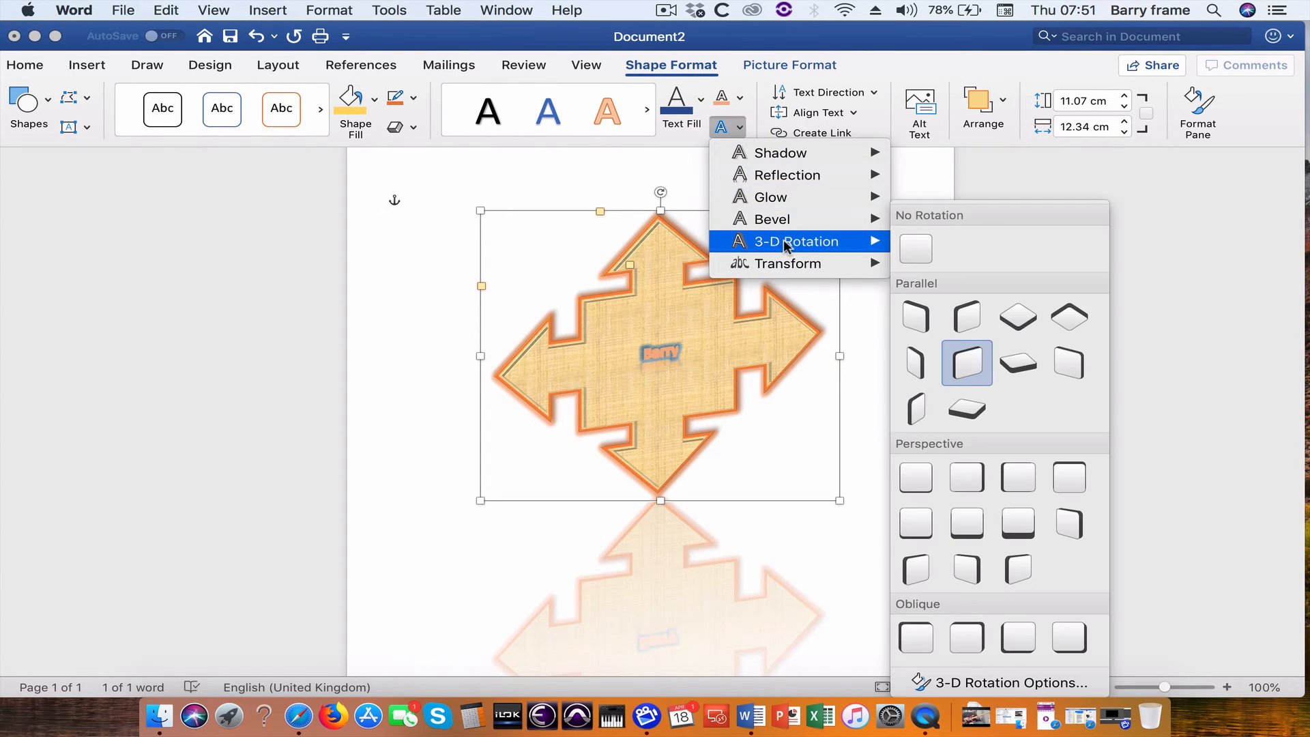
{"action": "left_click", "coordinate": [969, 360]}
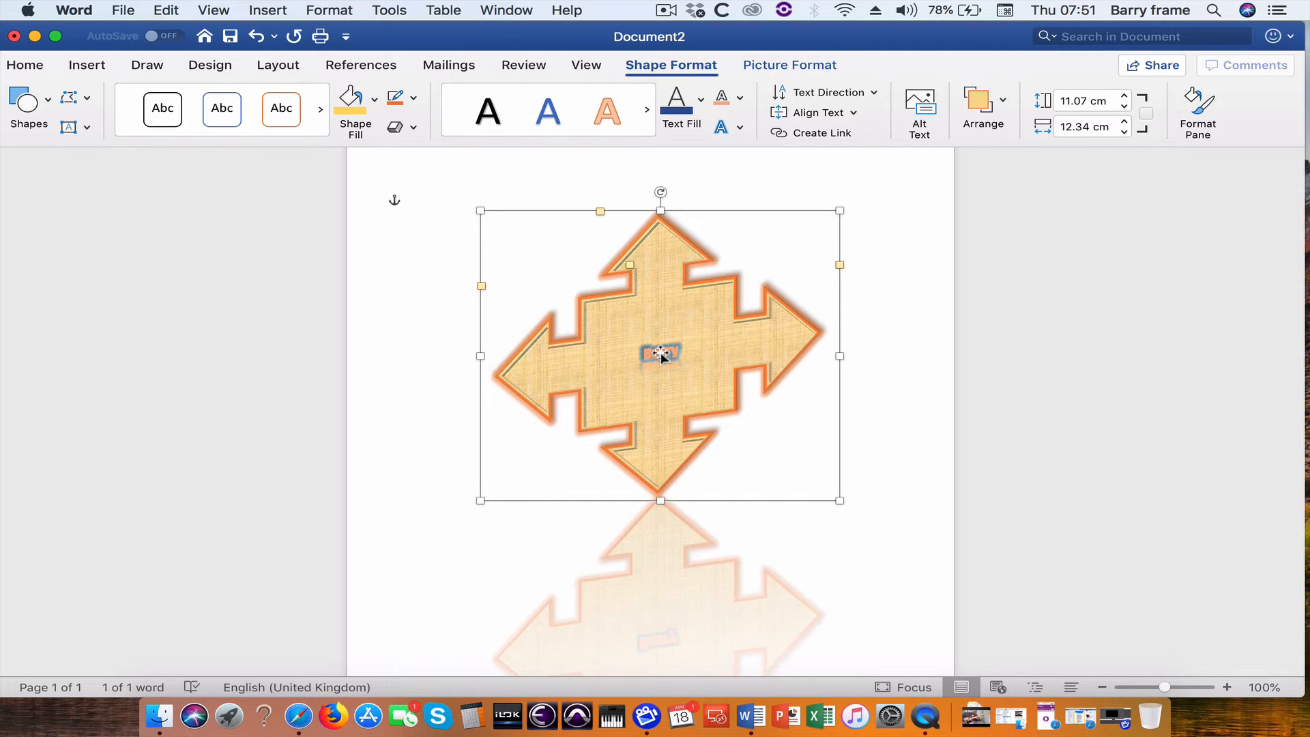
- Transform the name text with the third warp in the first row and deselect the shape to check it
{"action": "left_click", "coordinate": [739, 128]}
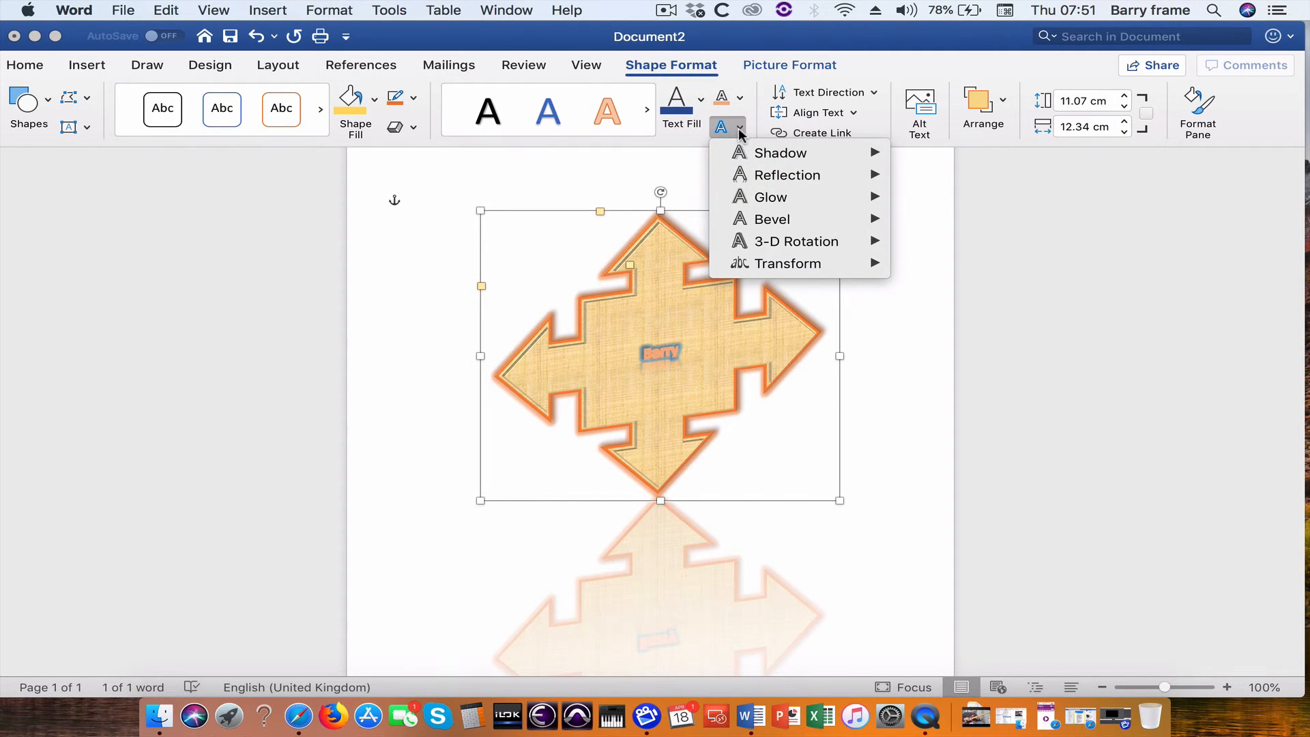
{"action": "mouse_move", "coordinate": [776, 262]}
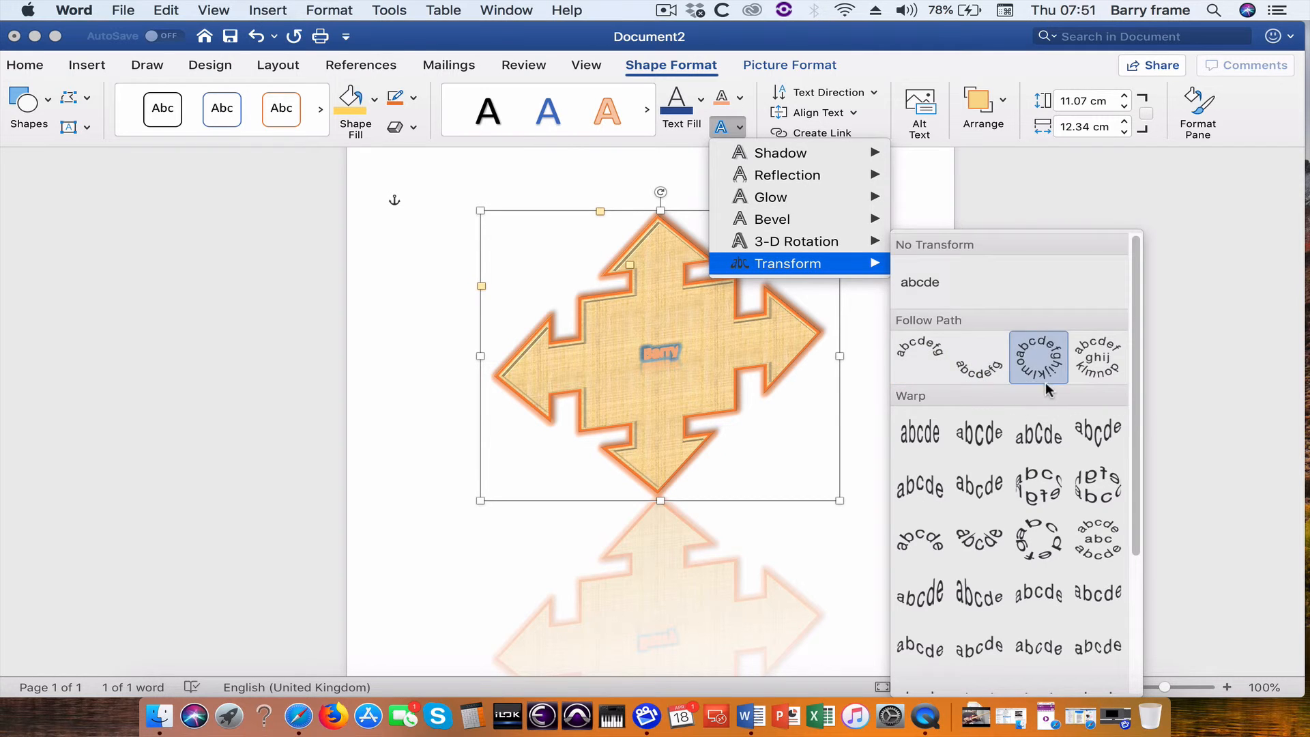
{"action": "left_click", "coordinate": [1046, 436]}
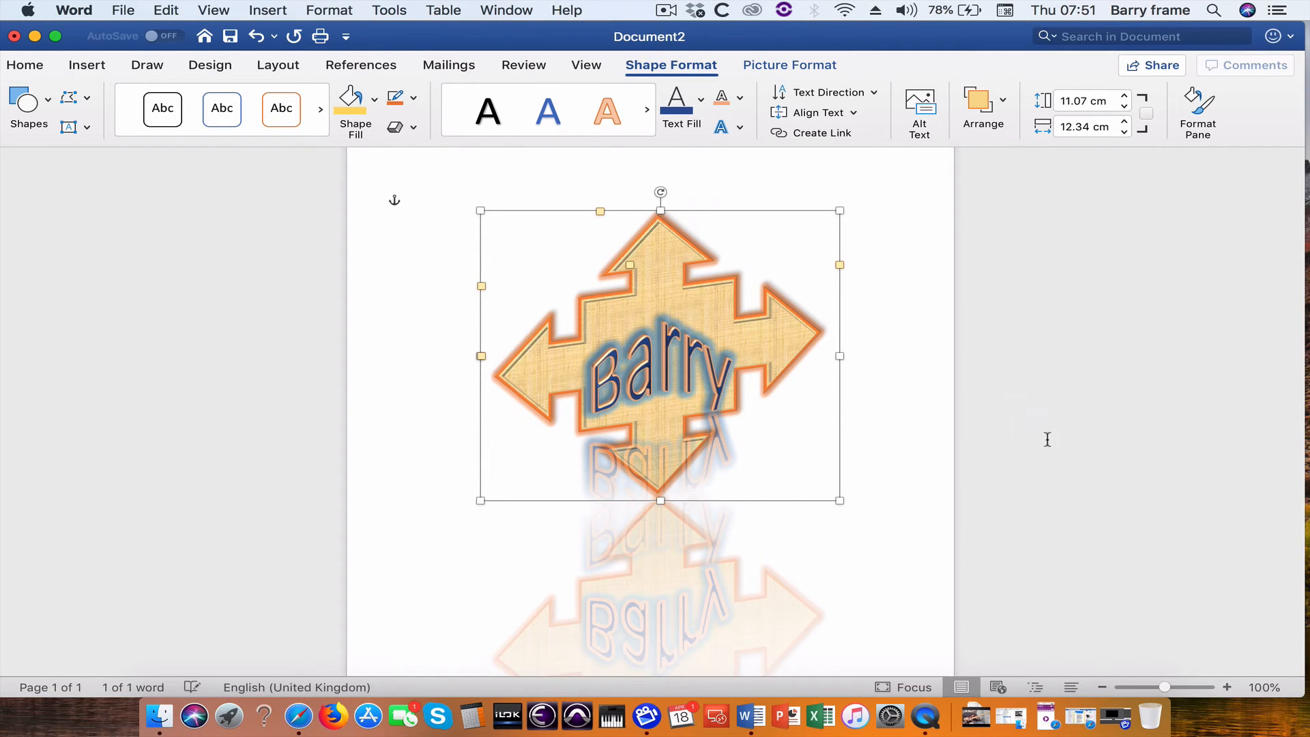
{"action": "left_click", "coordinate": [896, 408]}
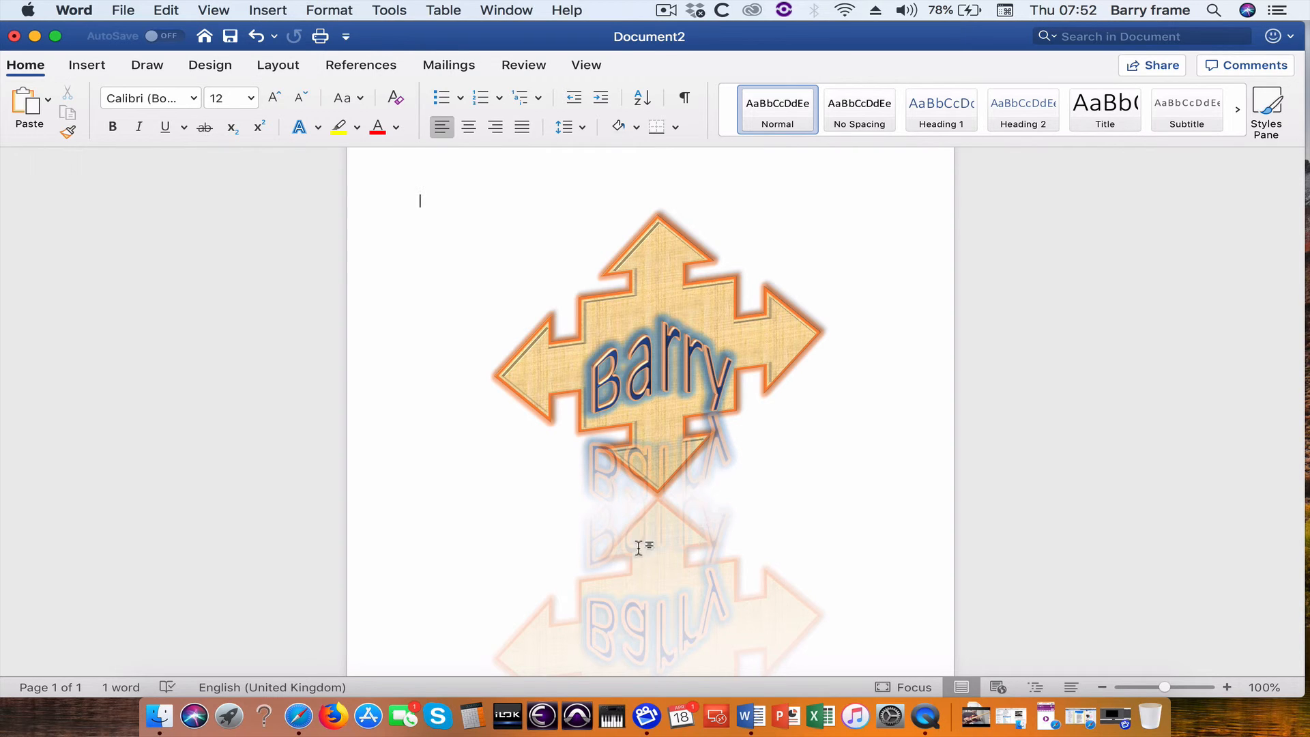
- Remove the shadow from the name text inside the arrow shape and deselect the shape
{"action": "left_click", "coordinate": [659, 367]}
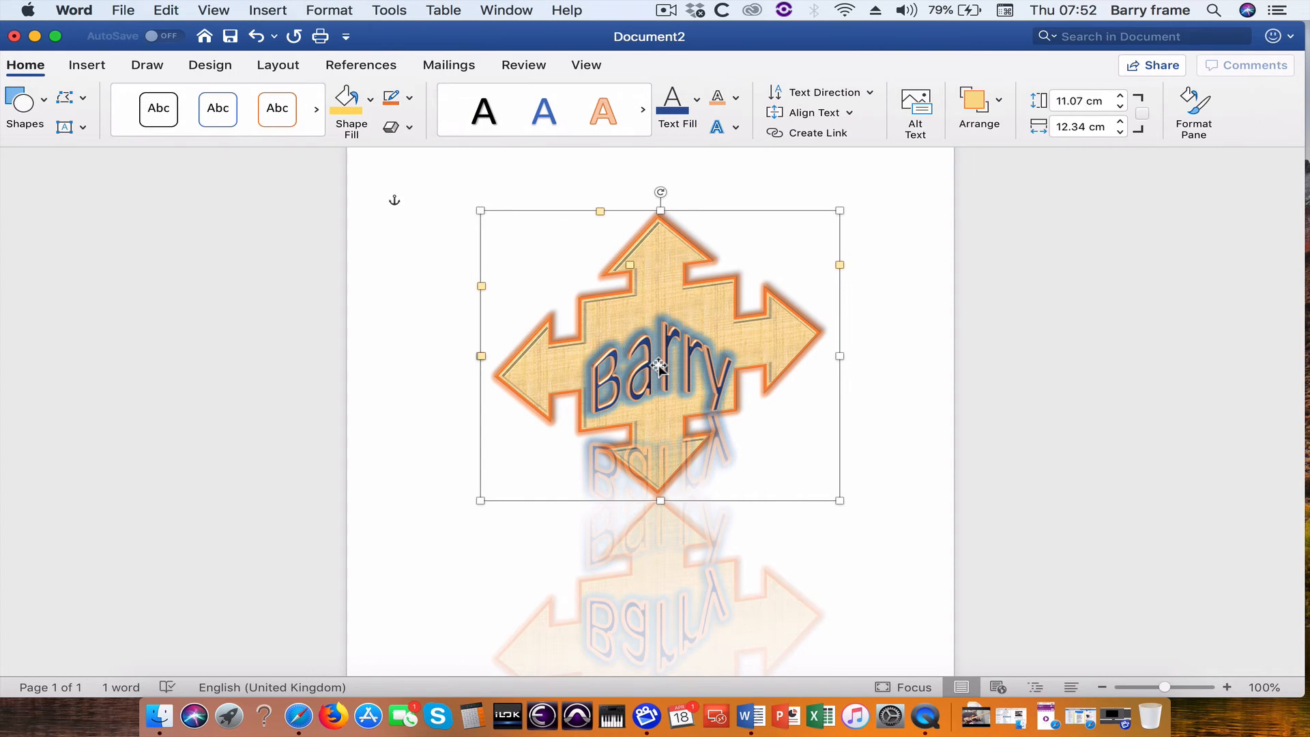
{"action": "left_click", "coordinate": [739, 128]}
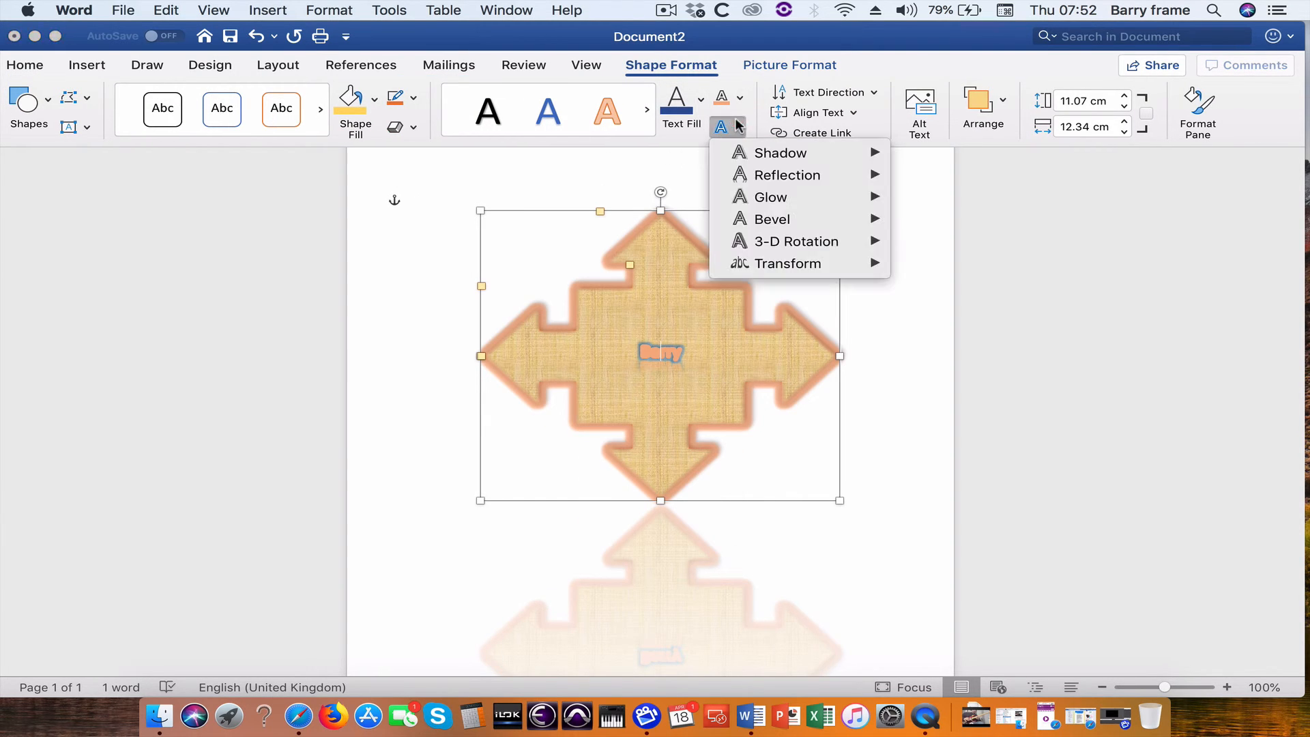
{"action": "mouse_move", "coordinate": [748, 157]}
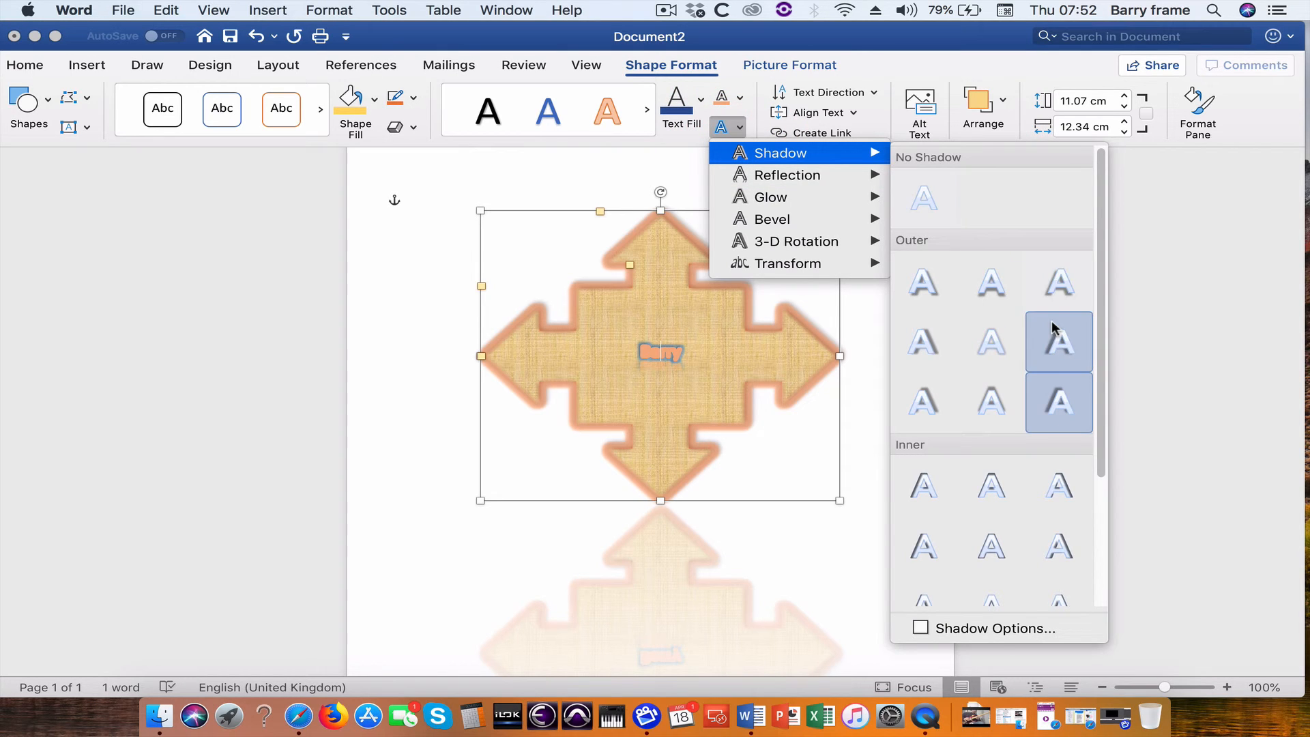
{"action": "left_click", "coordinate": [932, 197]}
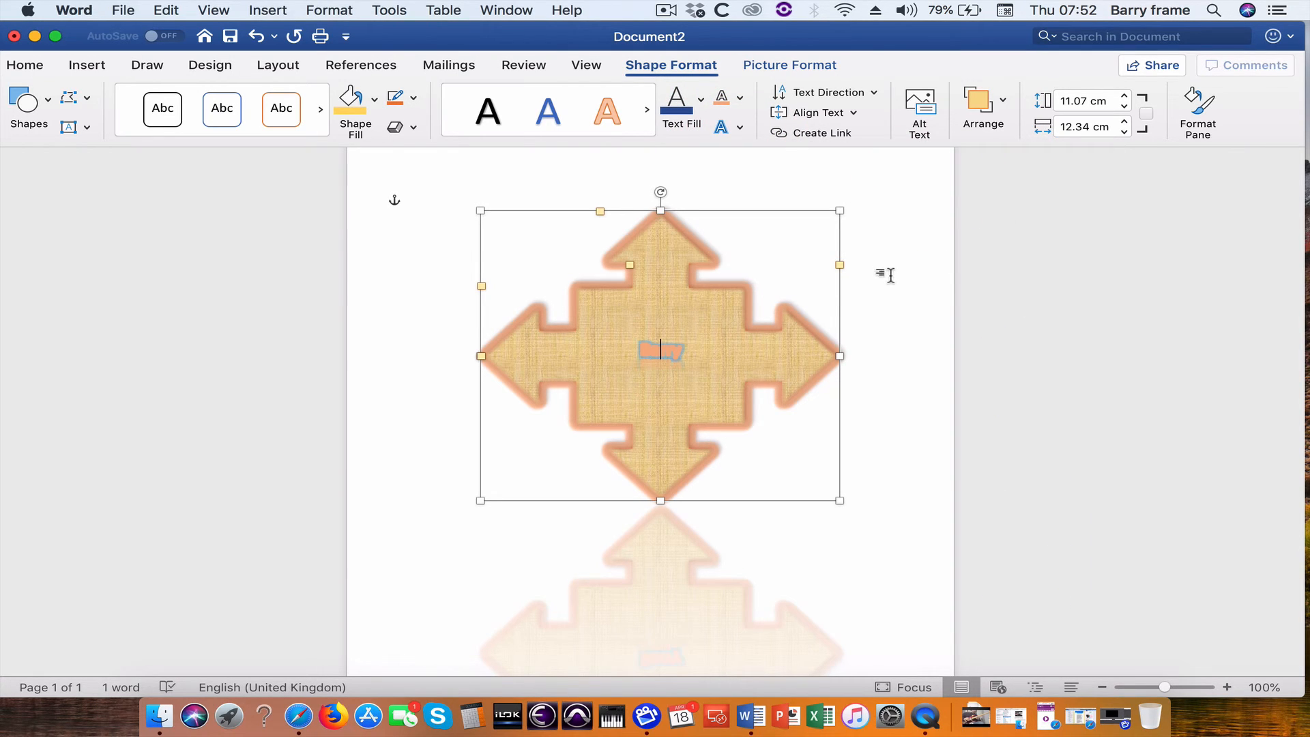
{"action": "left_click", "coordinate": [885, 280]}
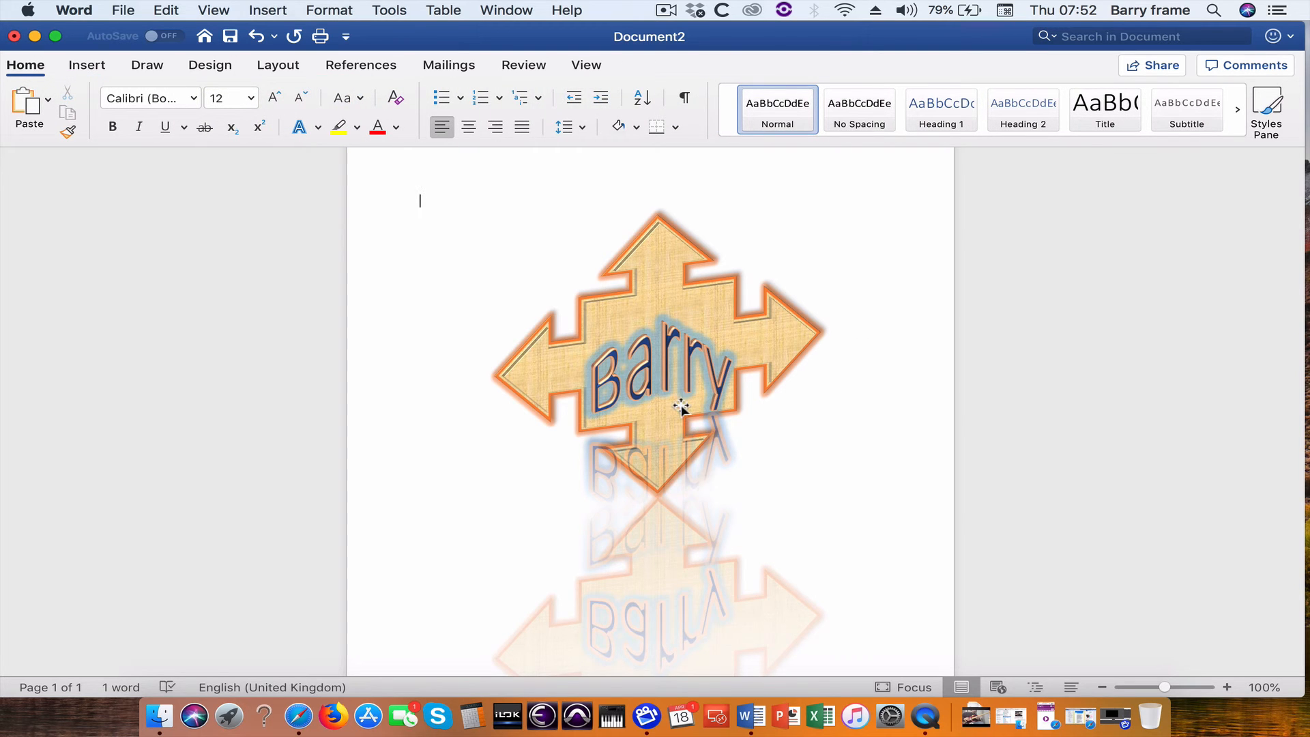
- Remove the name text's own reflection with the No Reflection option and deselect the shape
{"action": "left_click", "coordinate": [672, 459]}
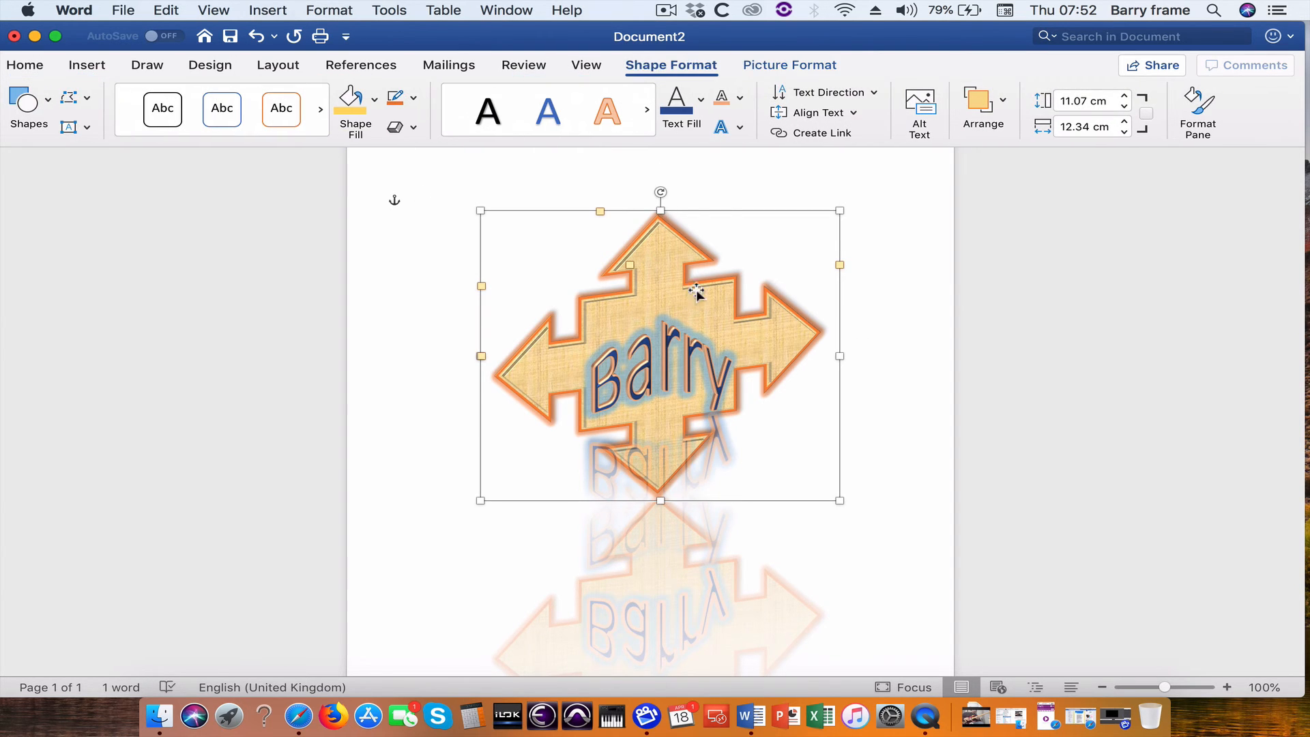
{"action": "left_click", "coordinate": [740, 103]}
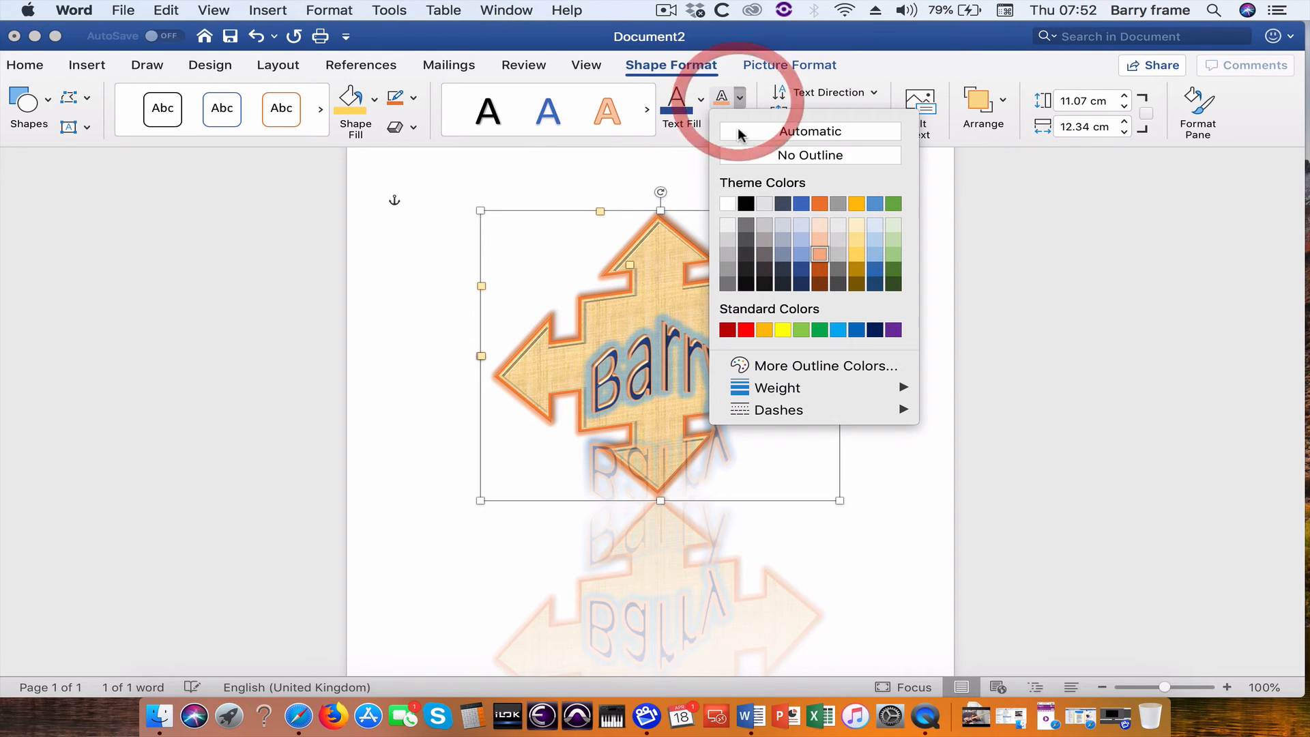
{"action": "left_click", "coordinate": [715, 75]}
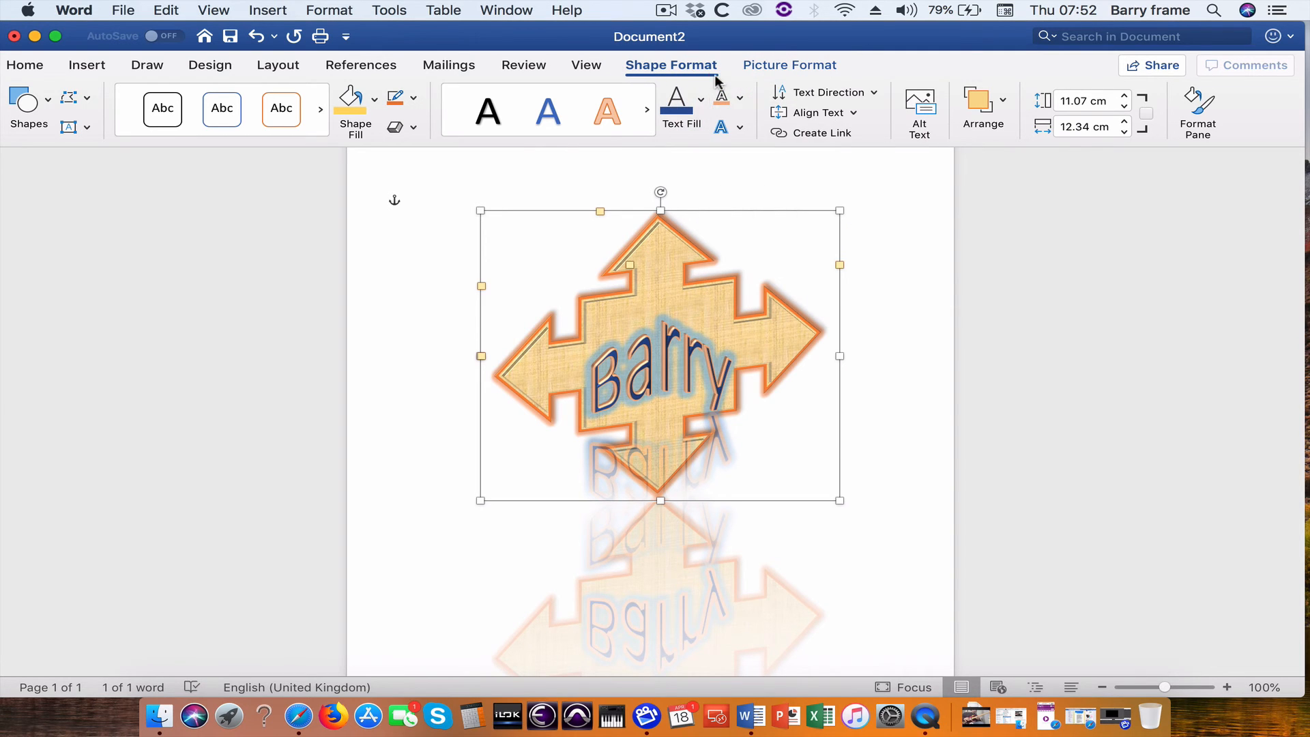
{"action": "left_click", "coordinate": [737, 127]}
{"action": "mouse_move", "coordinate": [744, 153]}
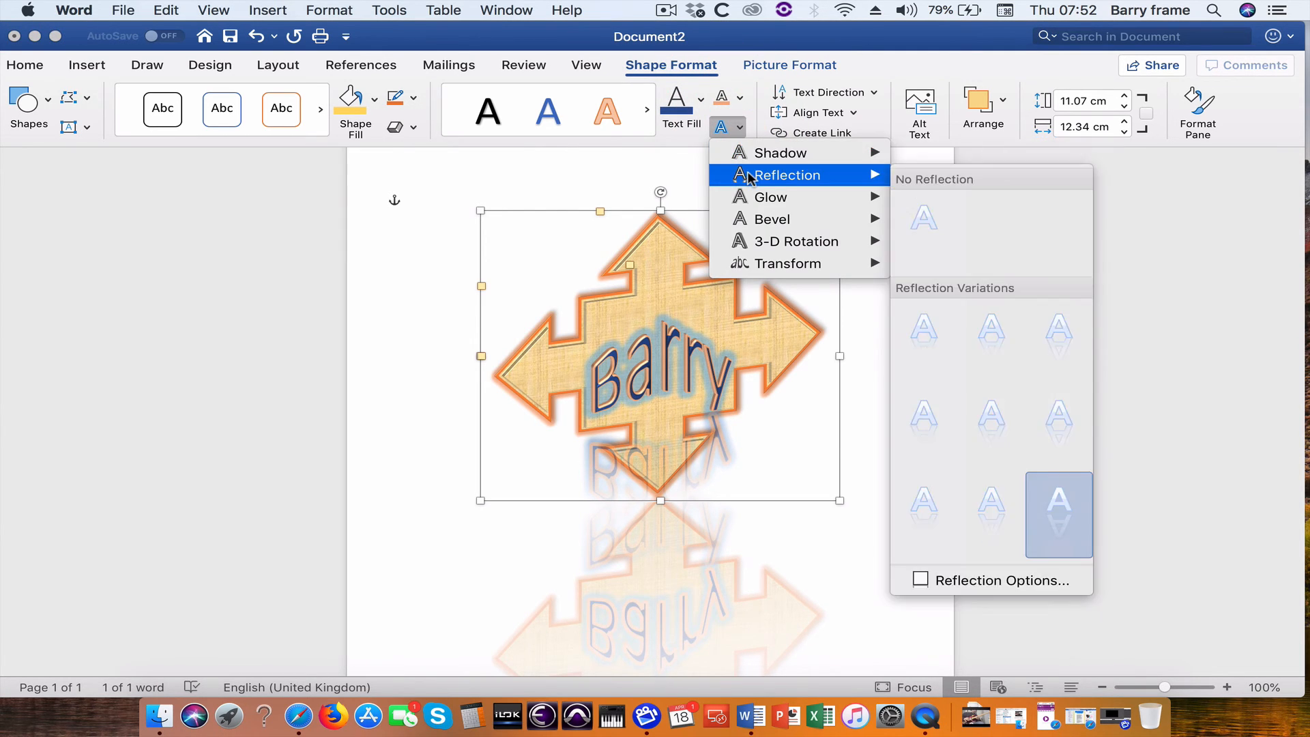
{"action": "left_click", "coordinate": [920, 214]}
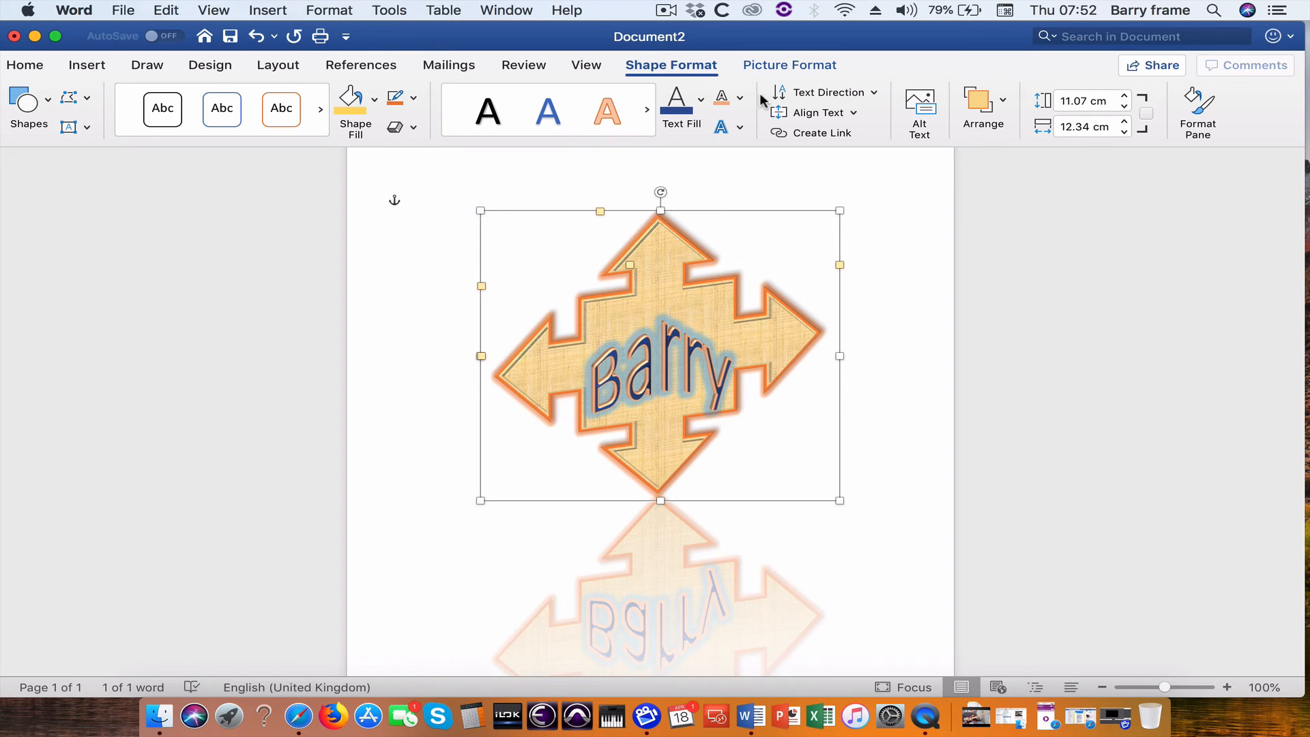
{"action": "left_click", "coordinate": [875, 281]}
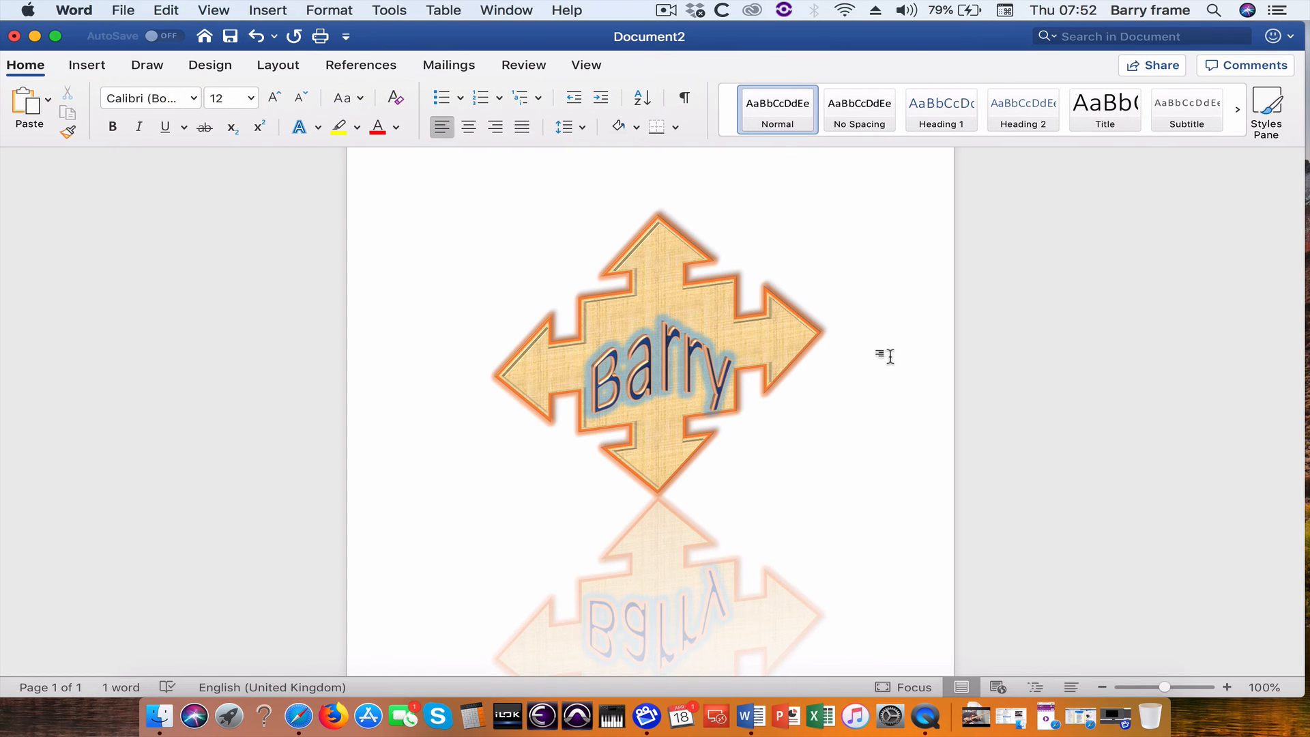
- Change the name text's transform to the first warp in the fourth row of the Warp gallery
{"action": "left_click", "coordinate": [651, 377]}
{"action": "left_click", "coordinate": [654, 362]}
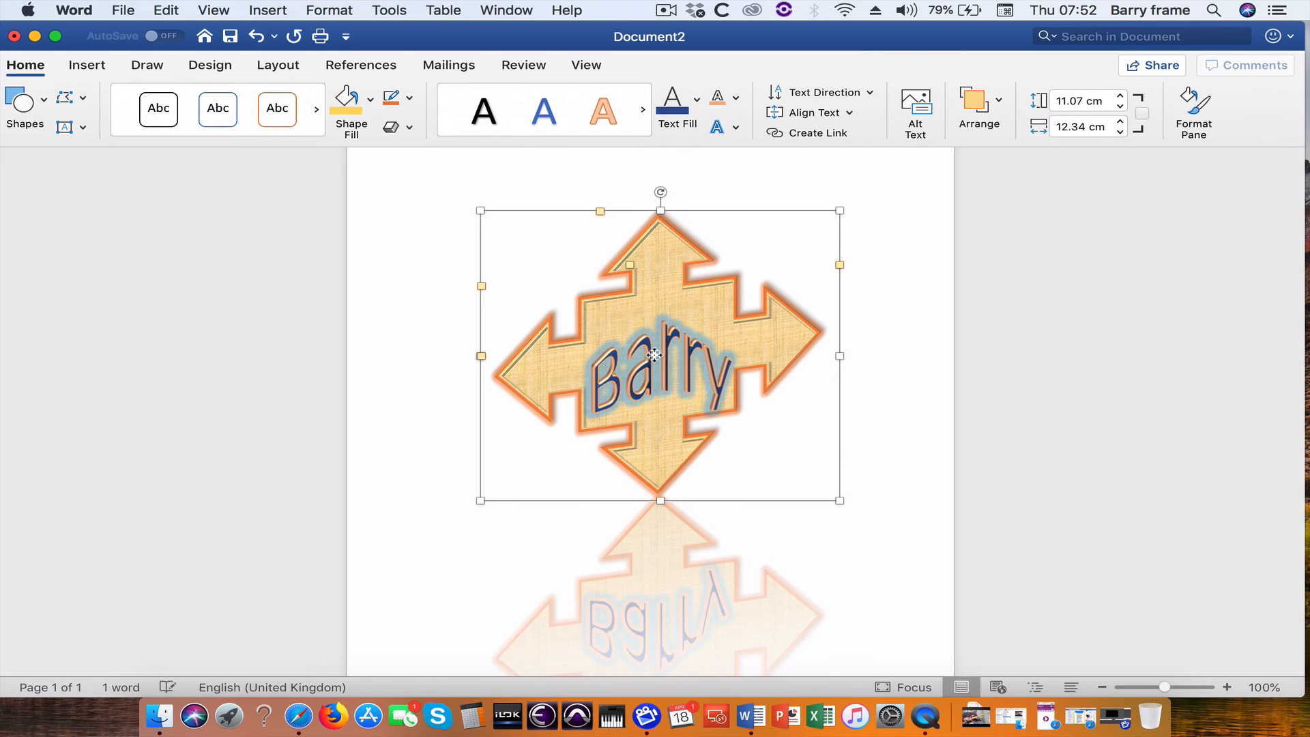
{"action": "left_click", "coordinate": [733, 128]}
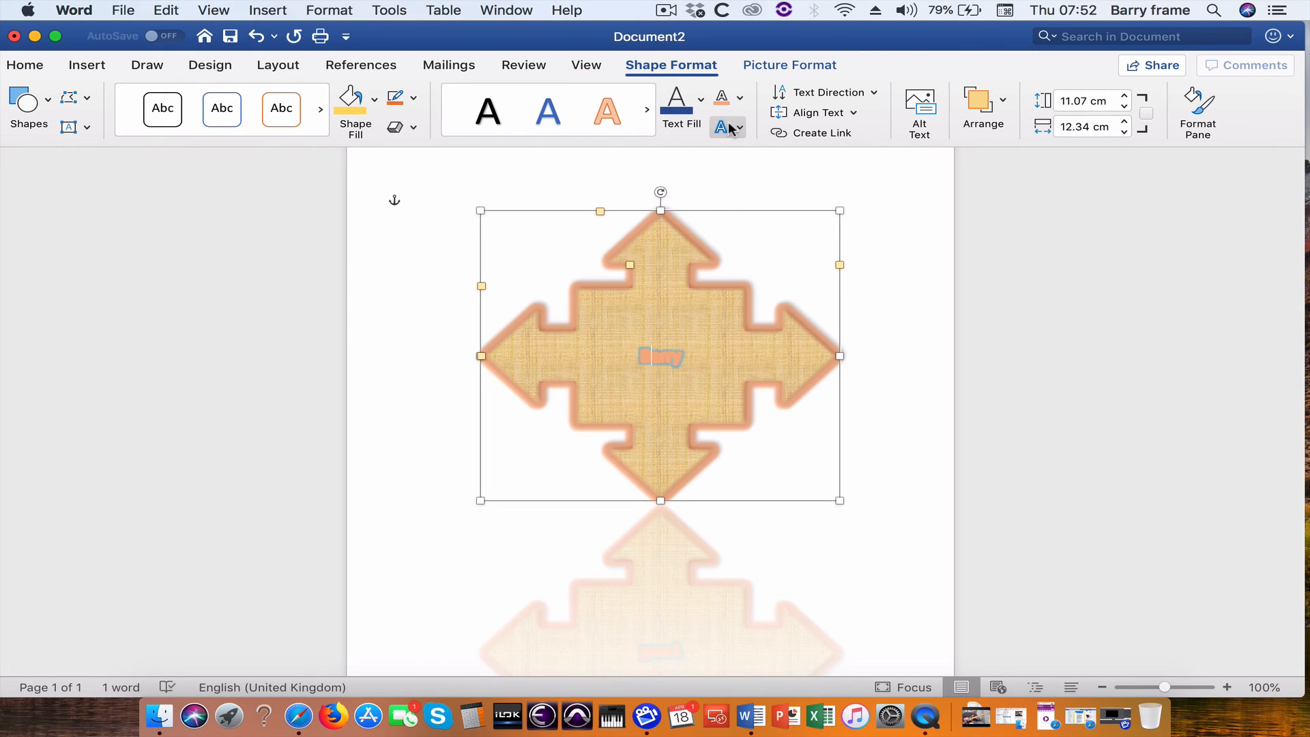
{"action": "mouse_move", "coordinate": [786, 267]}
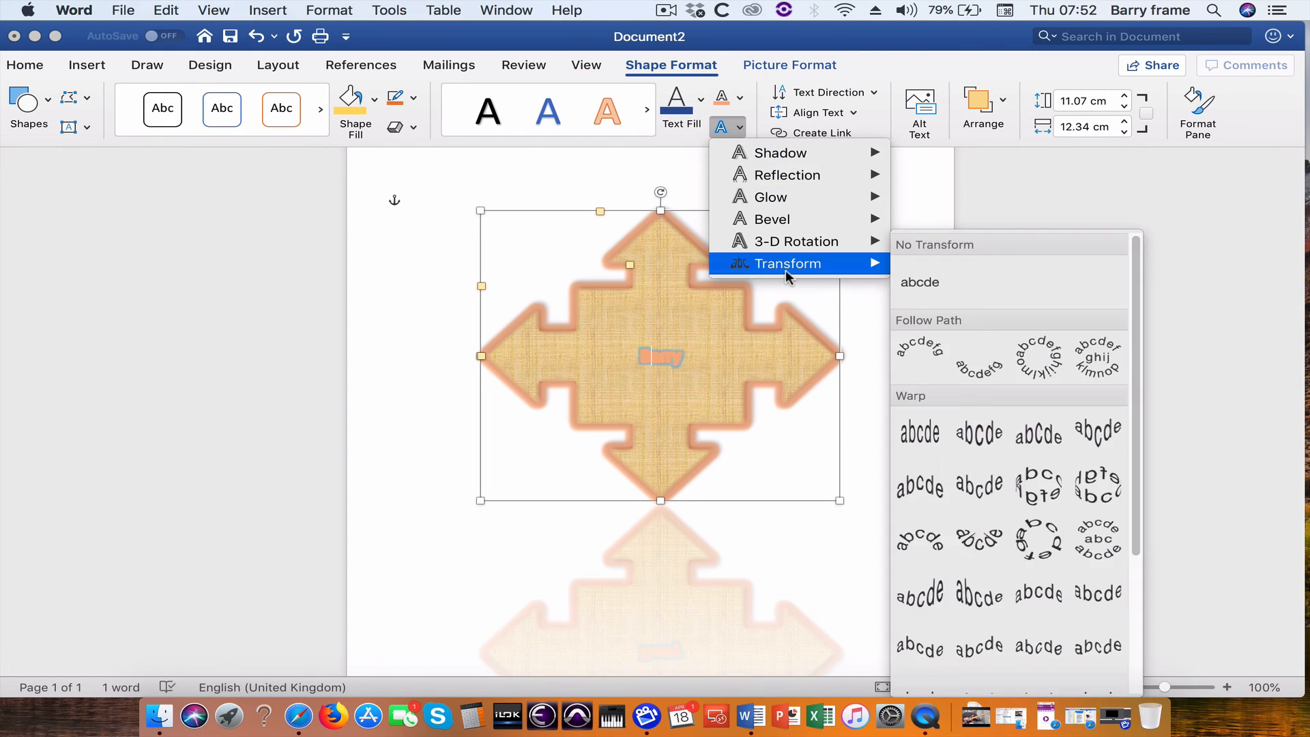
{"action": "left_click", "coordinate": [942, 613]}
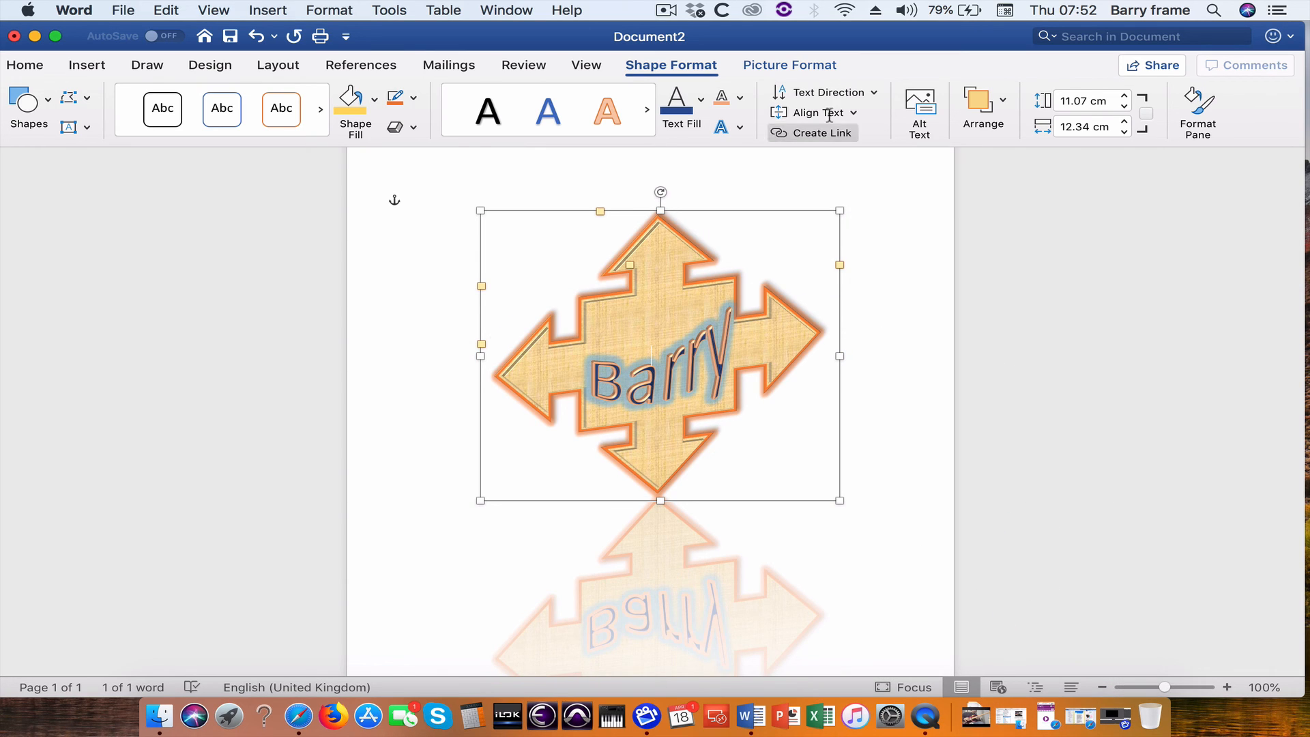